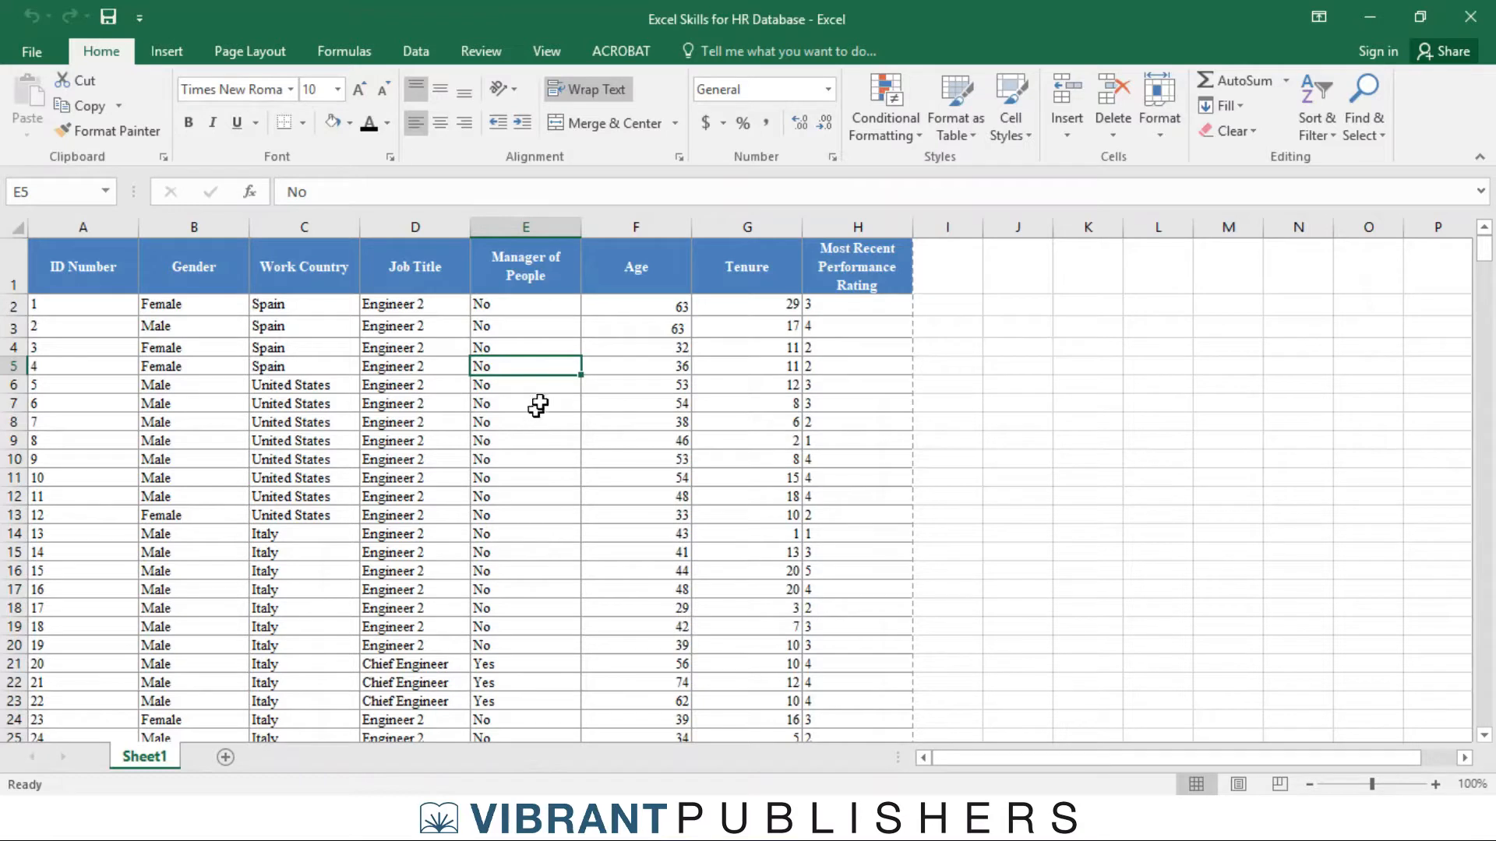
Step: Insert a blank column directly before the Age column in the HR data
{"action": "left_click", "coordinate": [636, 227]}
{"action": "right_click", "coordinate": [636, 229]}
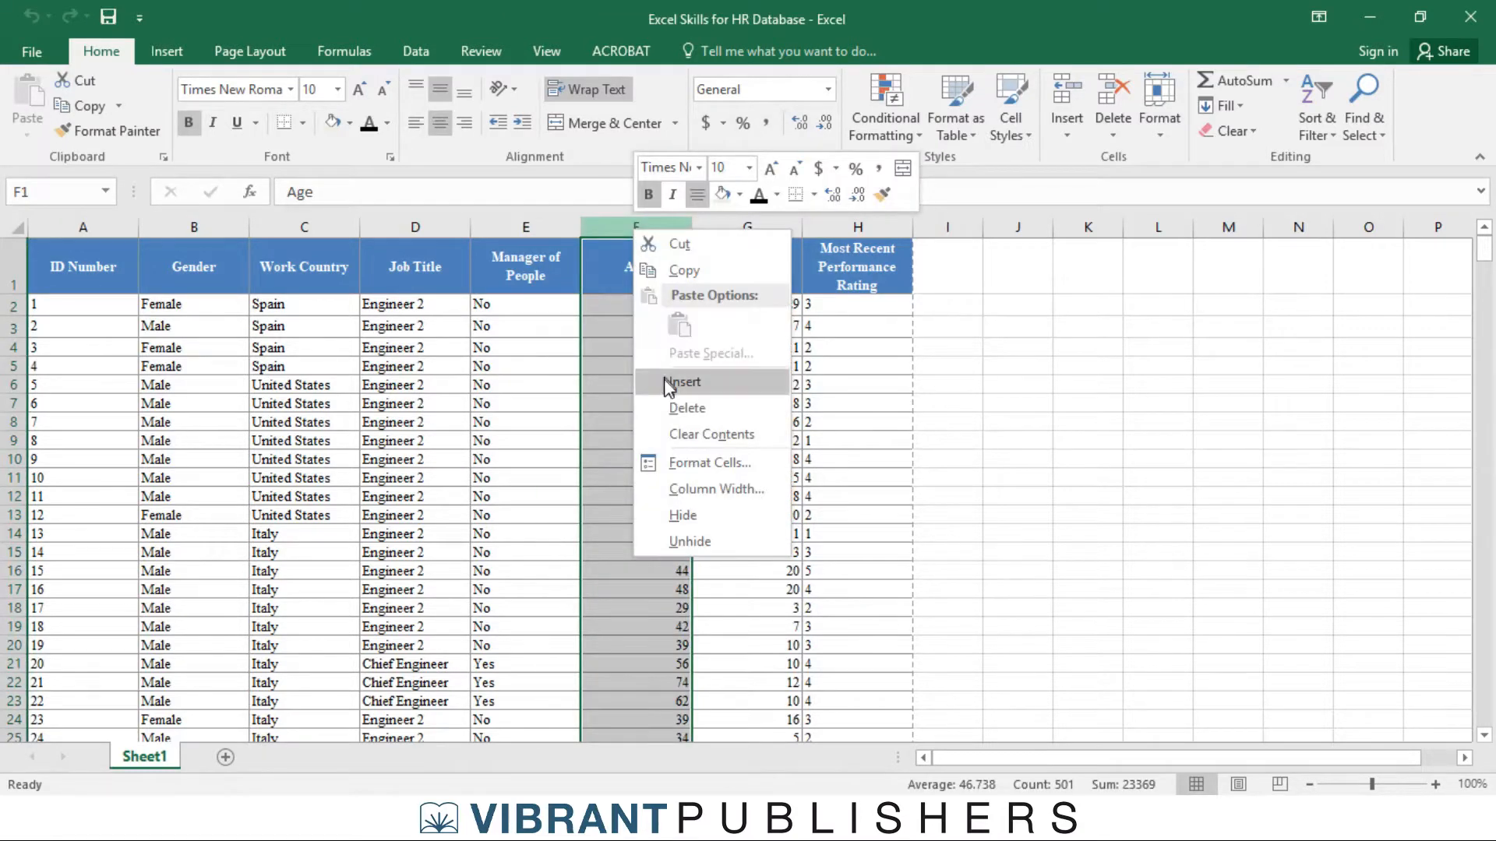
{"action": "left_click", "coordinate": [671, 383]}
{"action": "left_click", "coordinate": [646, 275]}
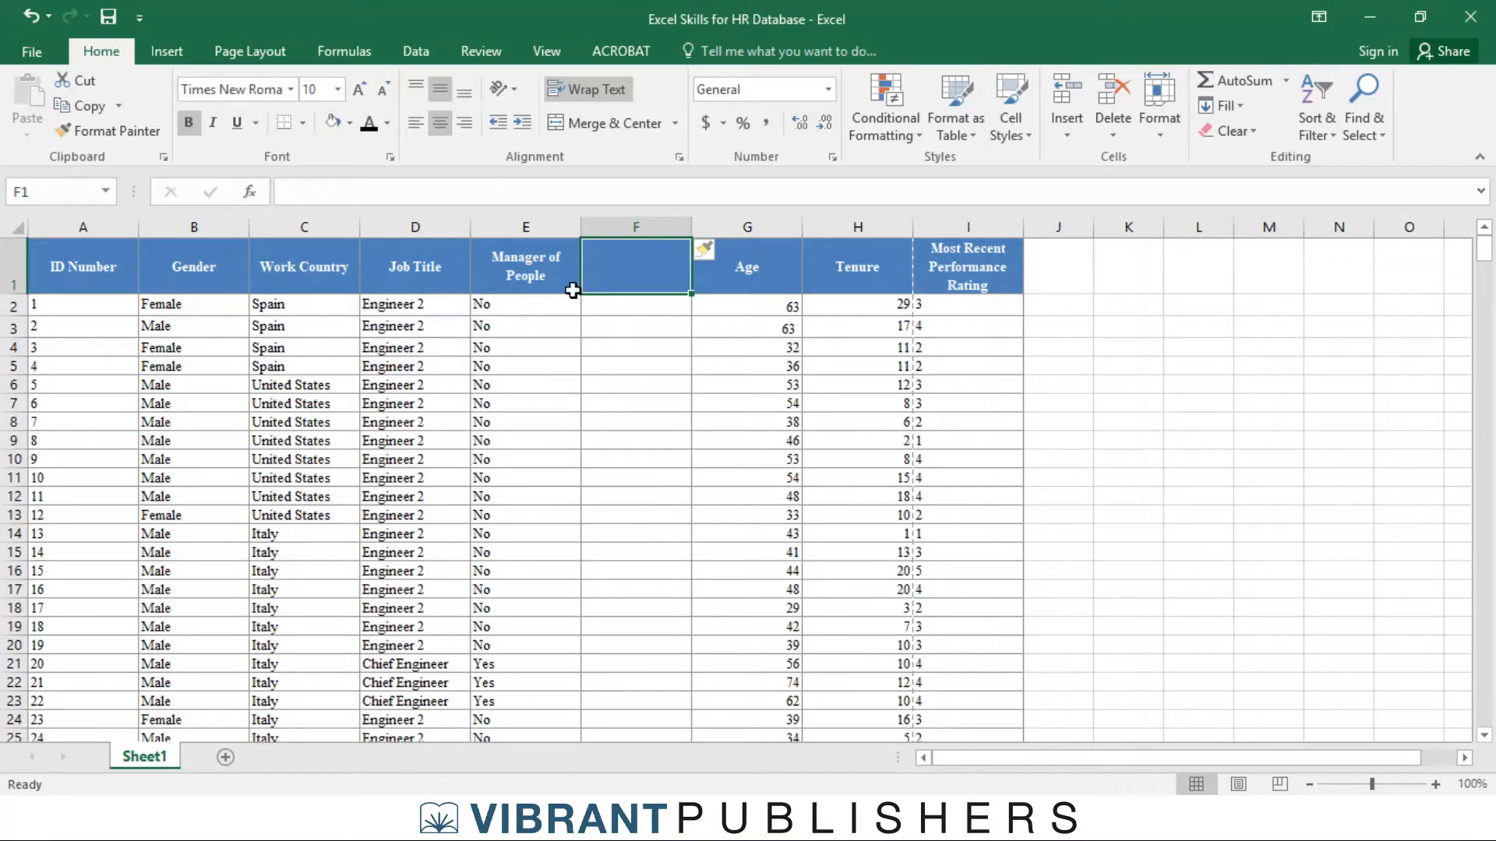
Step: Delete the blank column between Manager of People and Age
{"action": "right_click", "coordinate": [598, 228]}
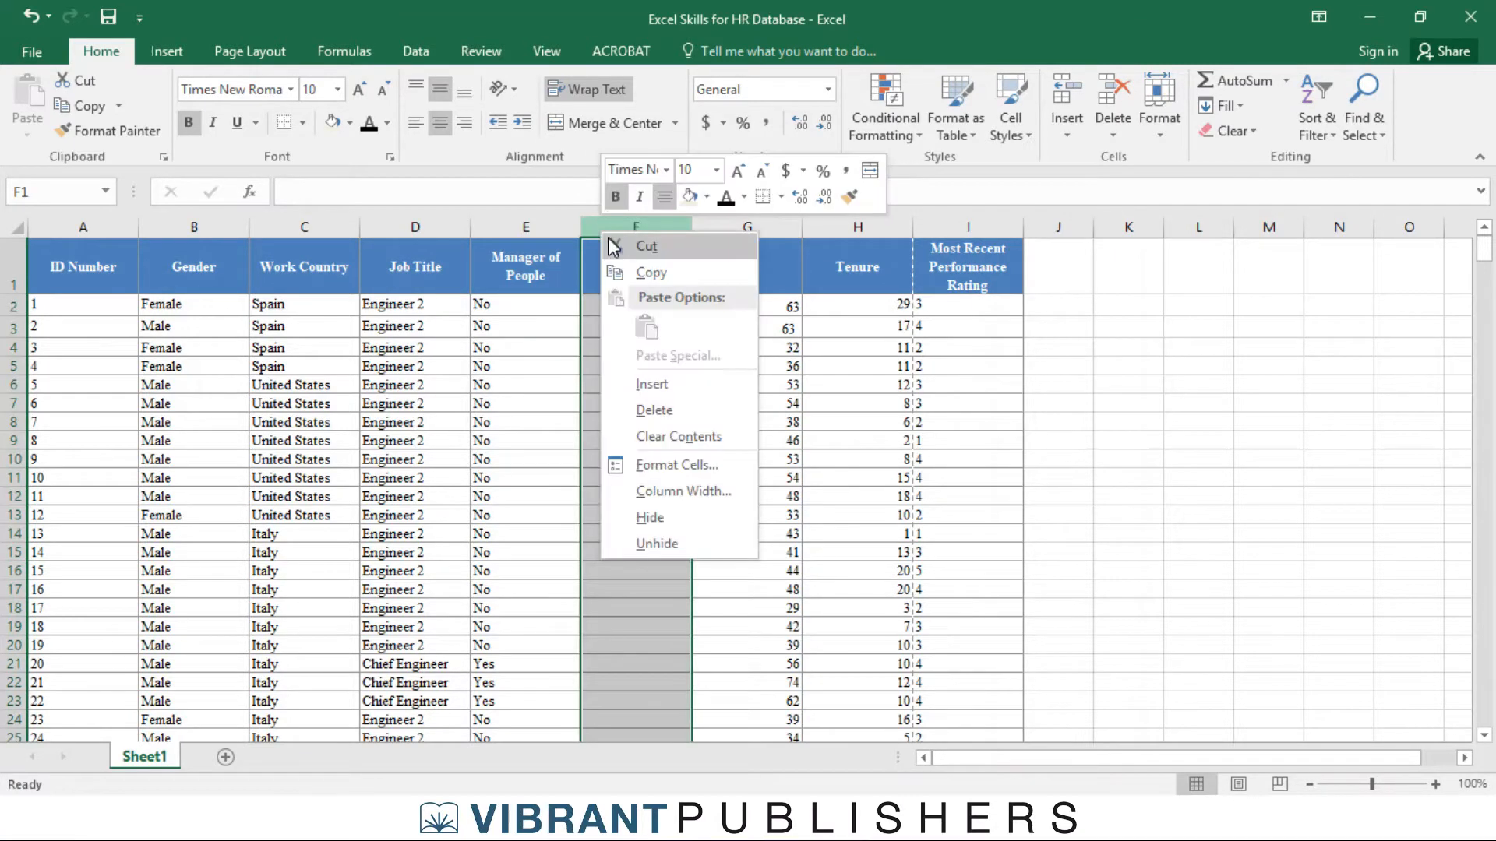
{"action": "left_click", "coordinate": [670, 413]}
{"action": "left_click", "coordinate": [877, 409]}
{"action": "left_click", "coordinate": [874, 405]}
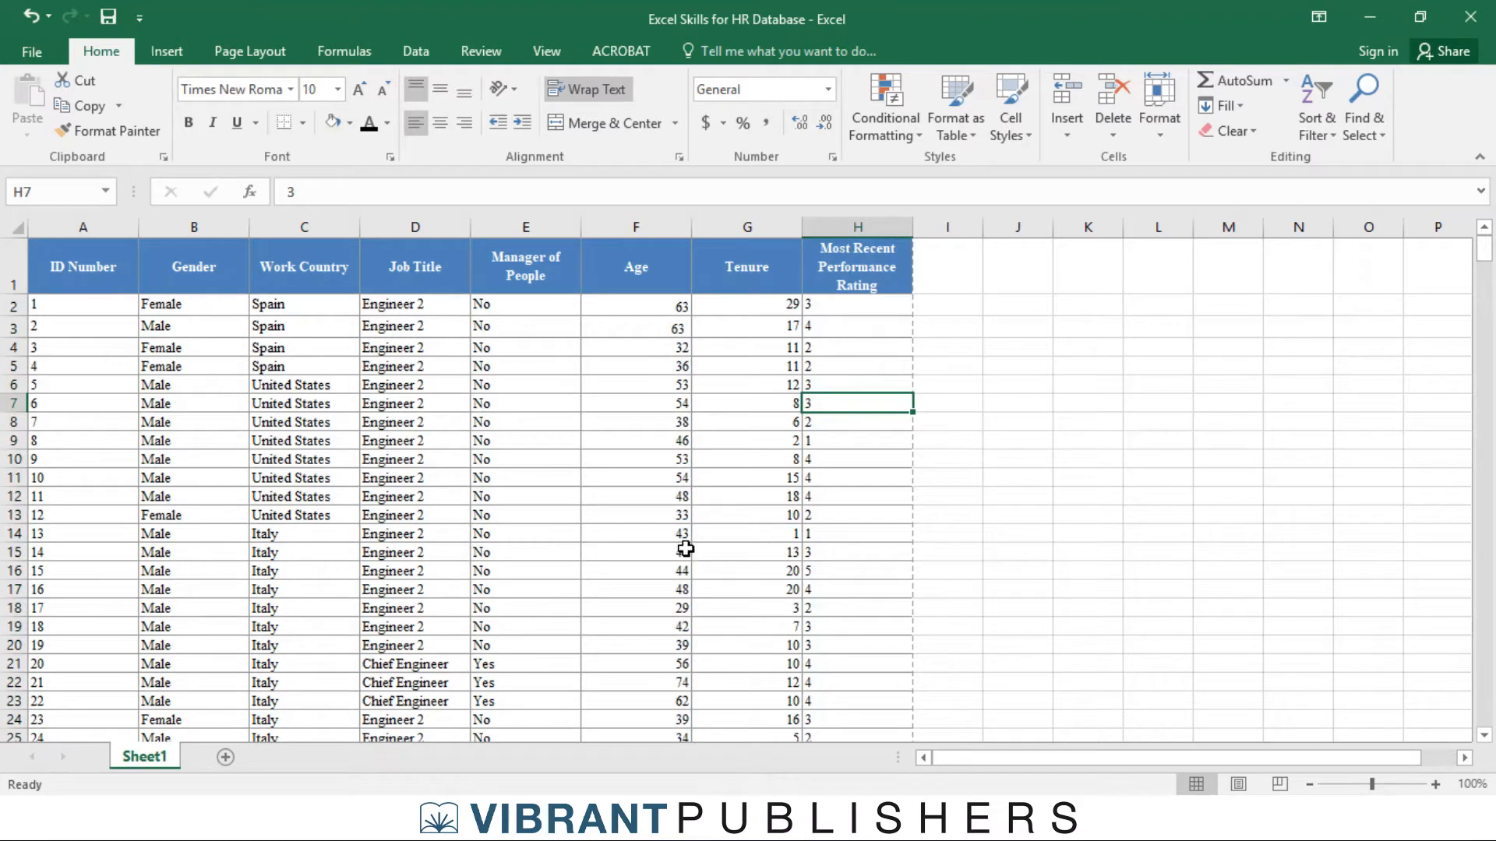
Step: Create a PivotTable on a new worksheet from the whole HR data range Sheet1!$A$1:$H$501
{"action": "left_click", "coordinate": [73, 274]}
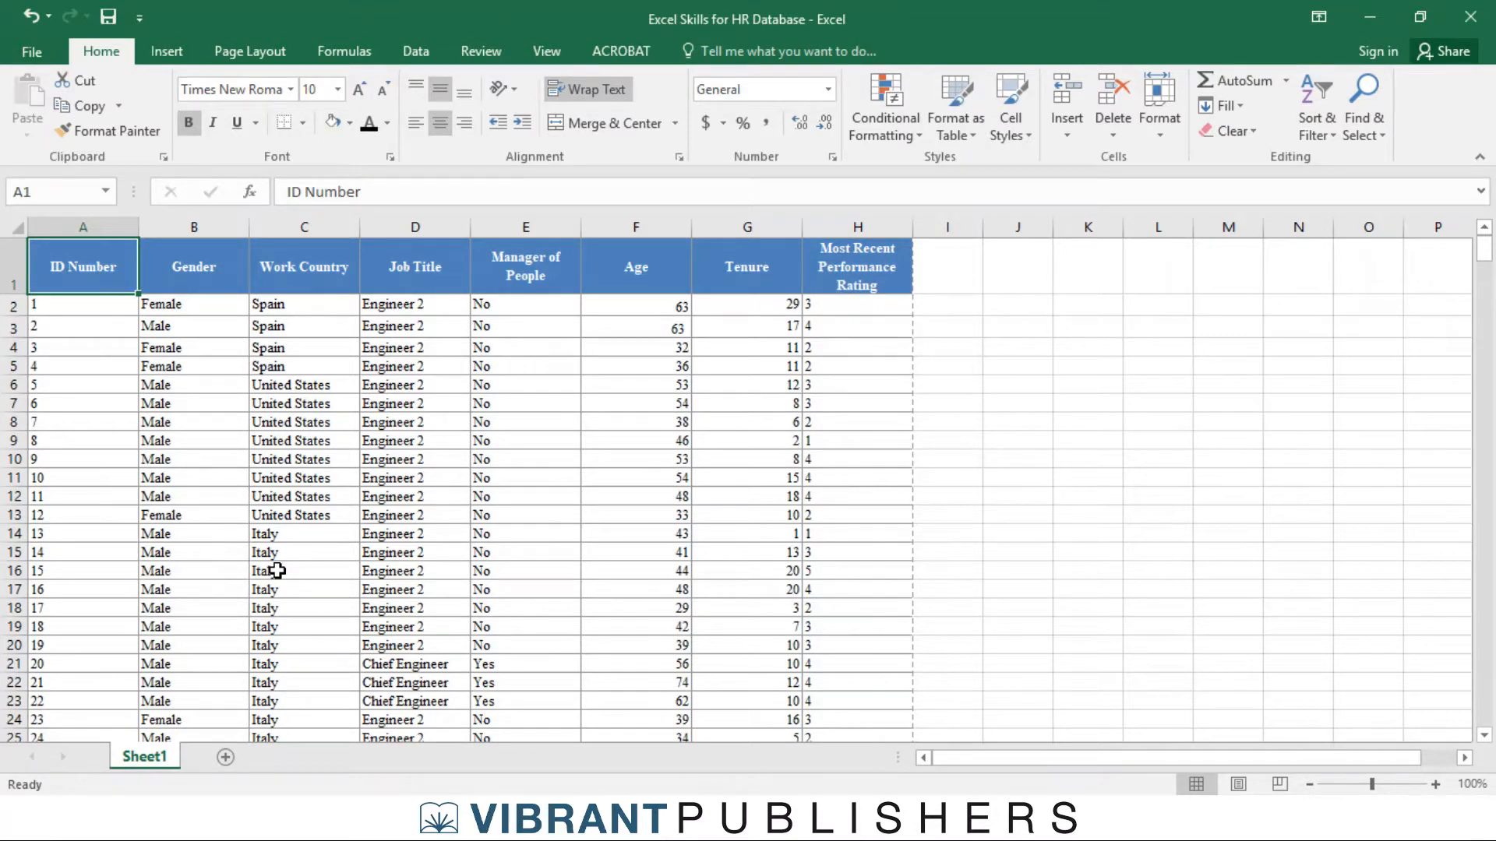
{"action": "key", "text": "ctrl+shift+Right"}
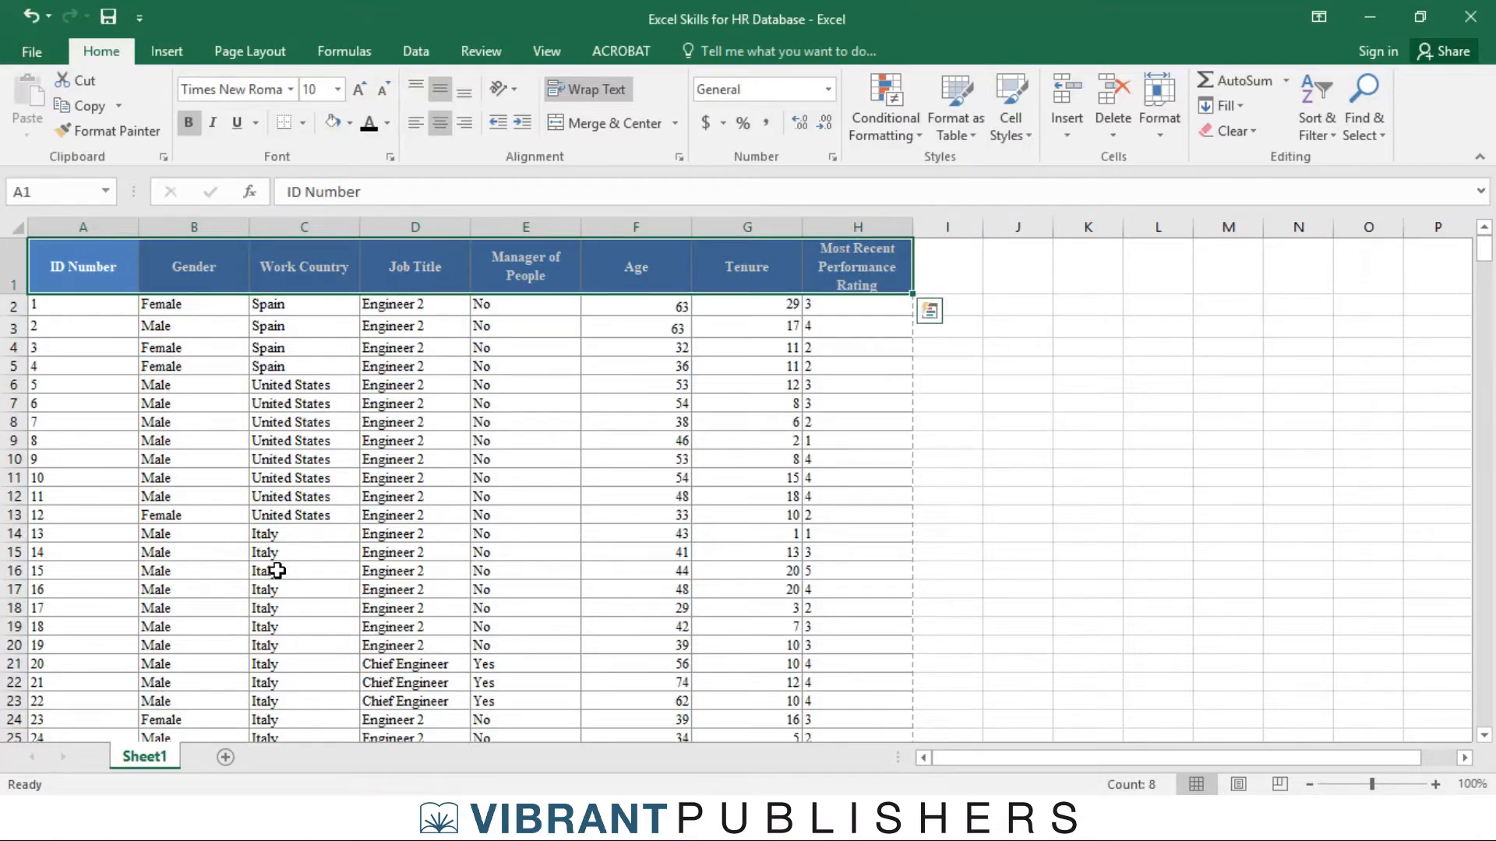
{"action": "key", "text": "ctrl+shift+Down"}
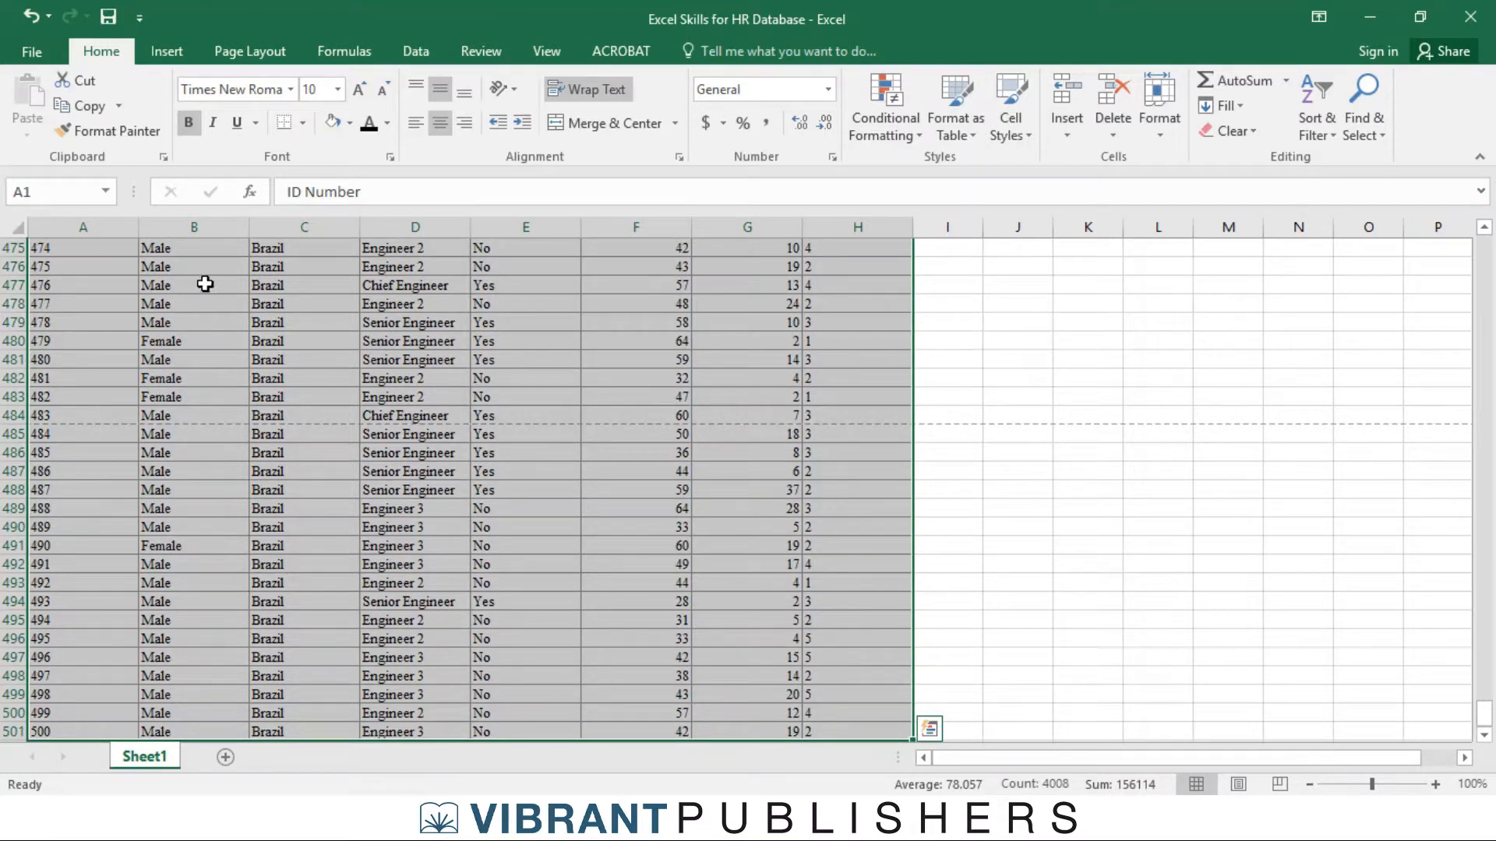
{"action": "left_click", "coordinate": [161, 46]}
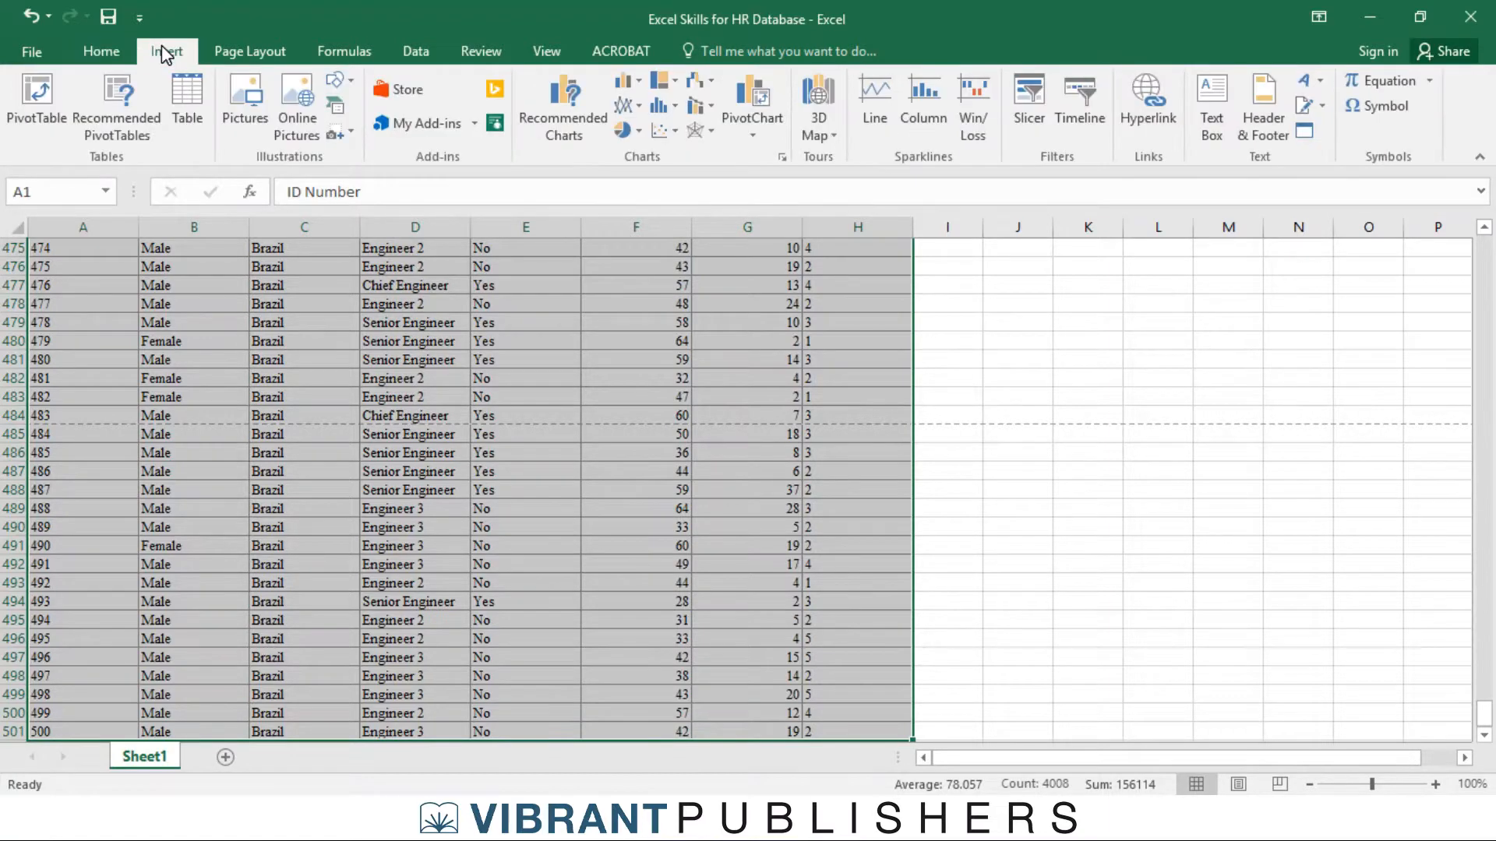
{"action": "left_click", "coordinate": [39, 97]}
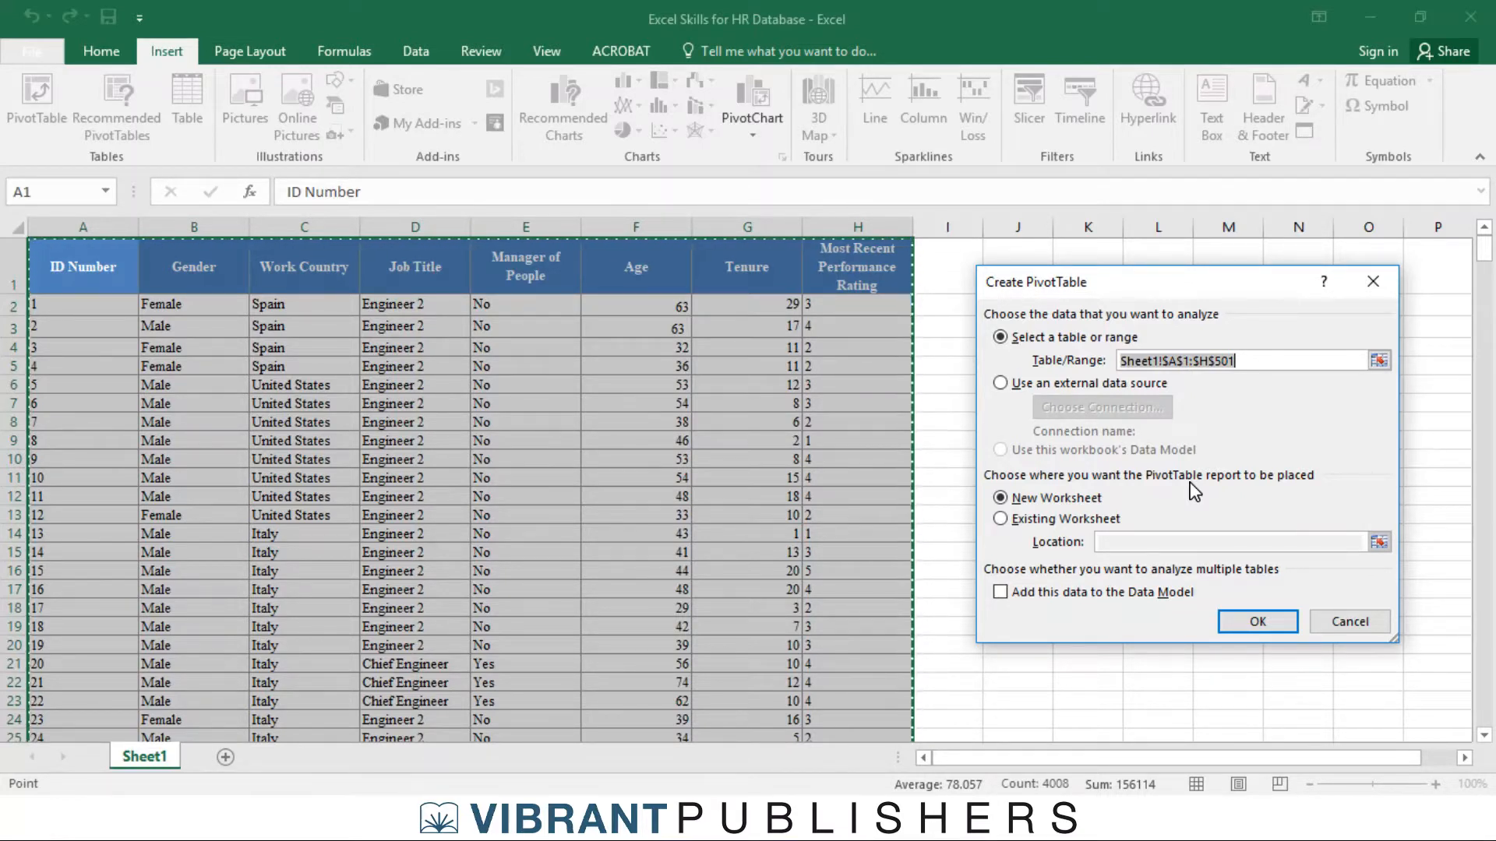
{"action": "left_click", "coordinate": [1257, 631]}
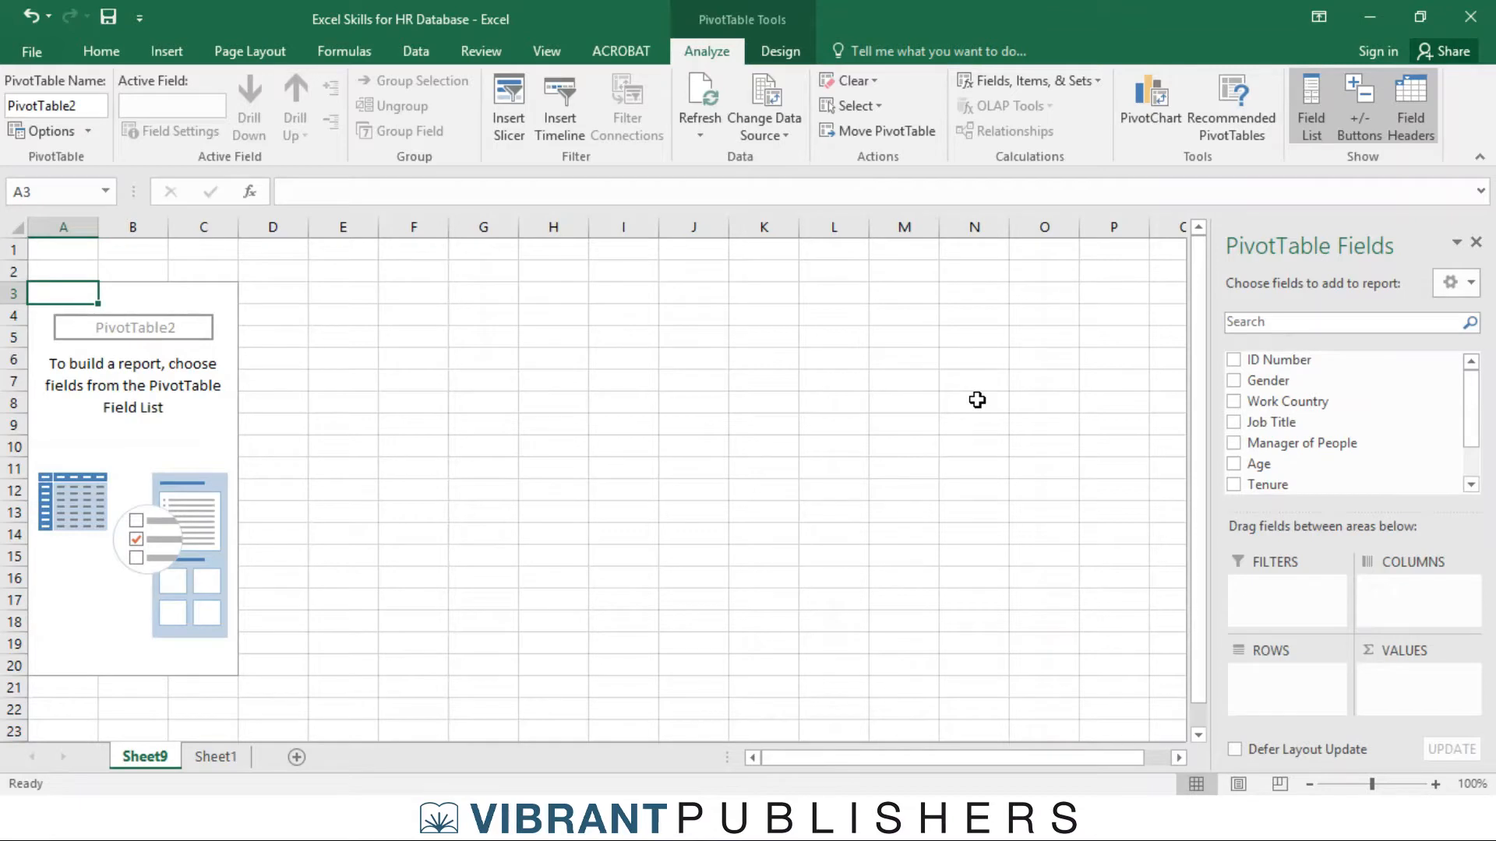
Step: Add ID Number to the PivotTable values and summarize it by Count
{"action": "left_click_drag", "start_coordinate": [1278, 359], "coordinate": [1424, 690]}
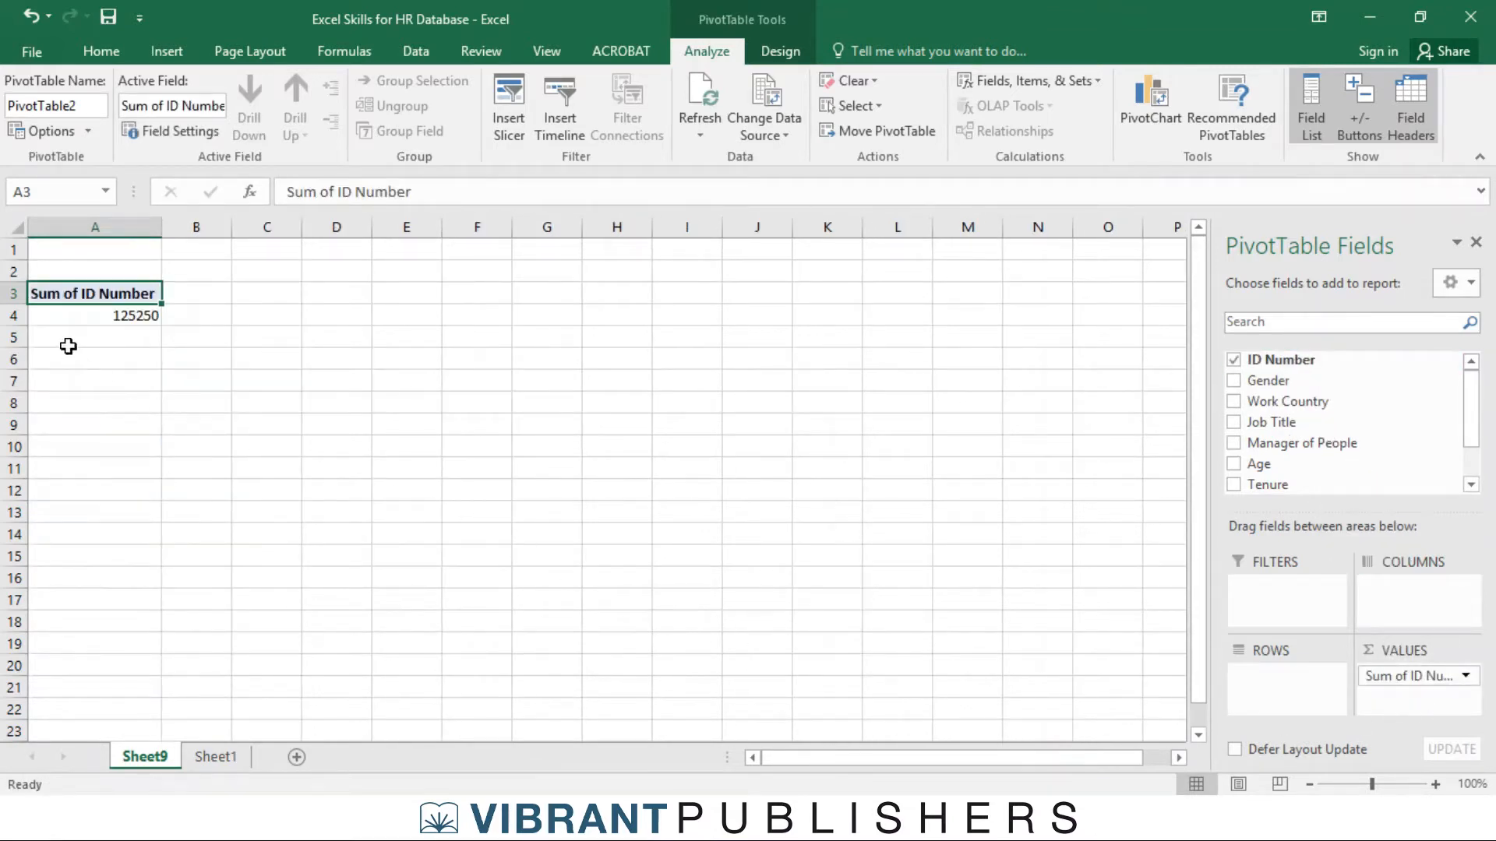
{"action": "left_click", "coordinate": [133, 318]}
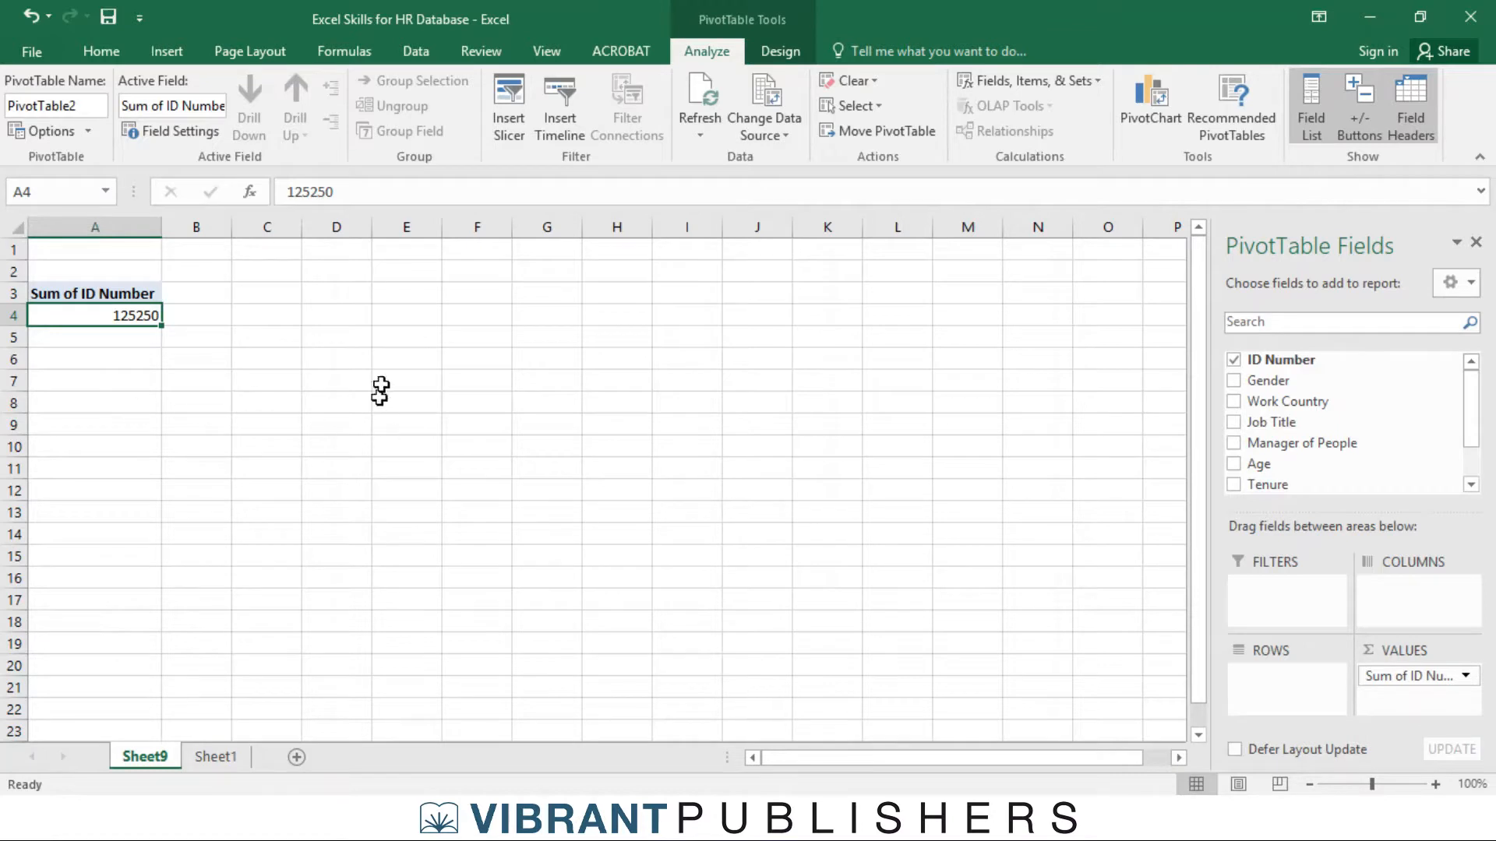
{"action": "left_click", "coordinate": [1466, 676]}
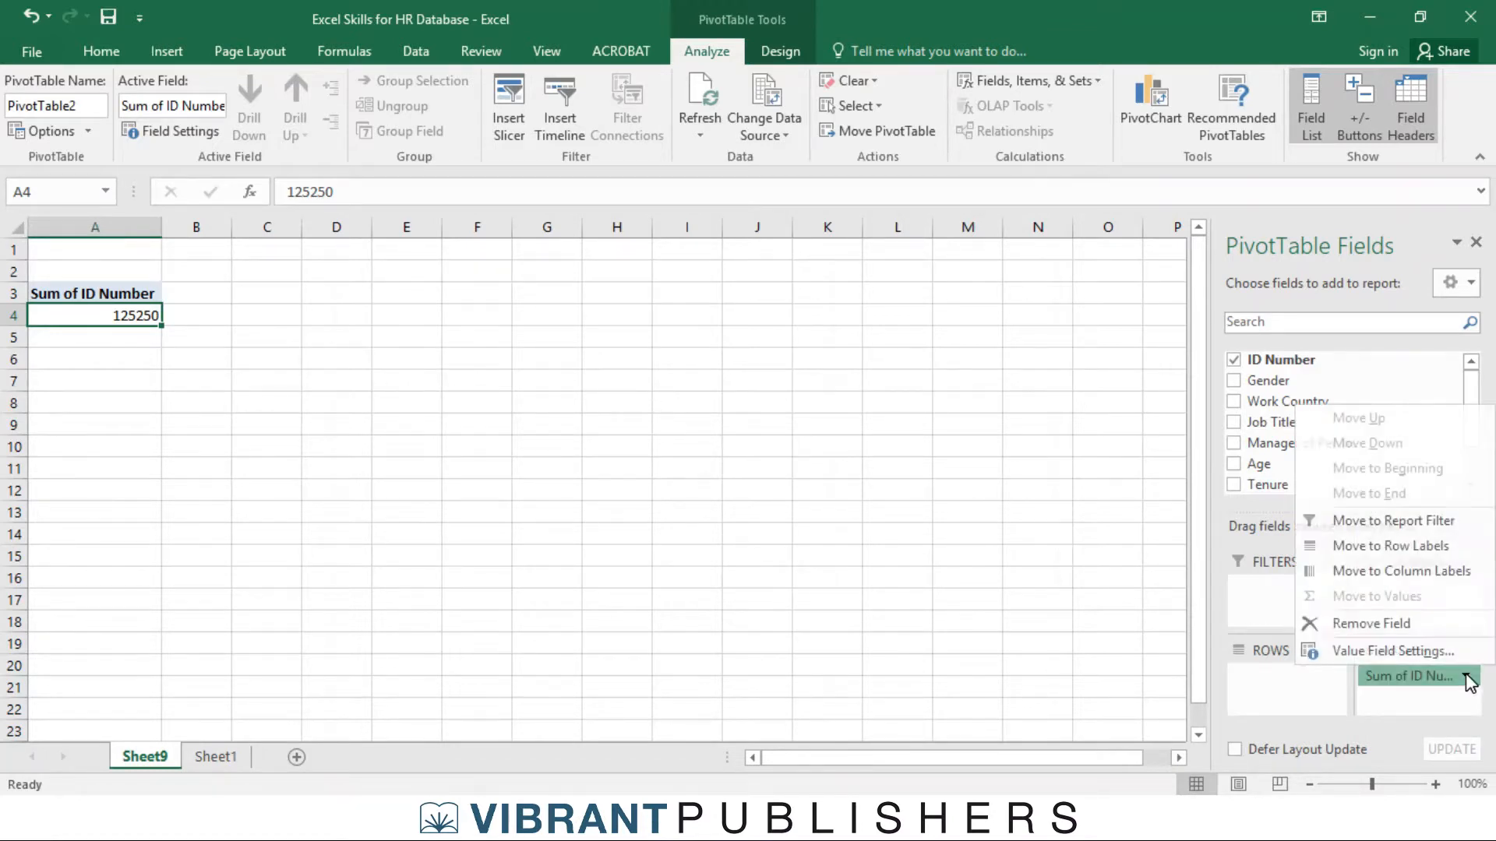
{"action": "left_click", "coordinate": [1418, 655]}
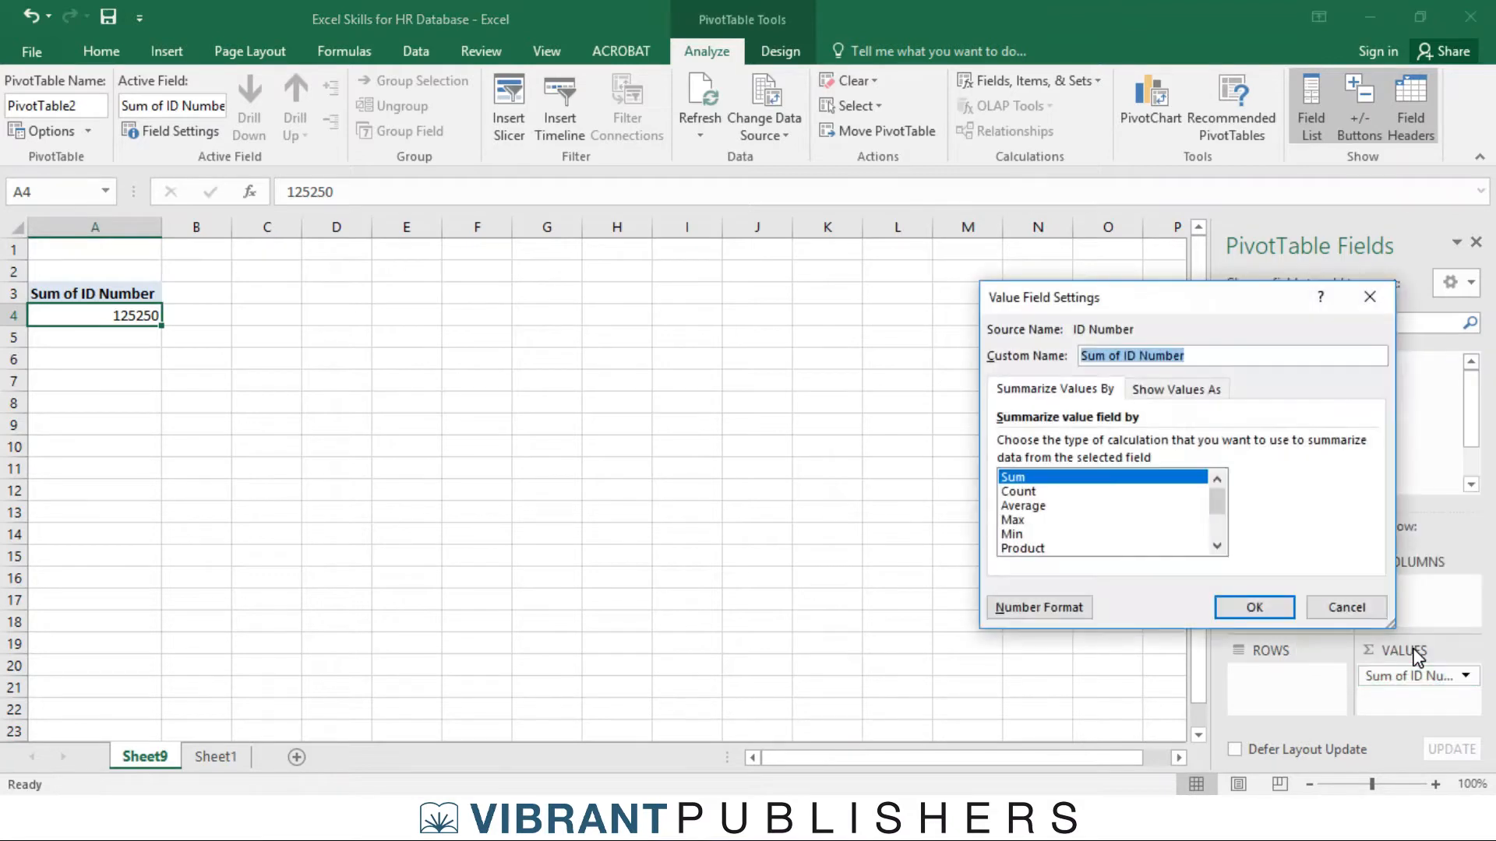
{"action": "left_click", "coordinate": [1038, 492]}
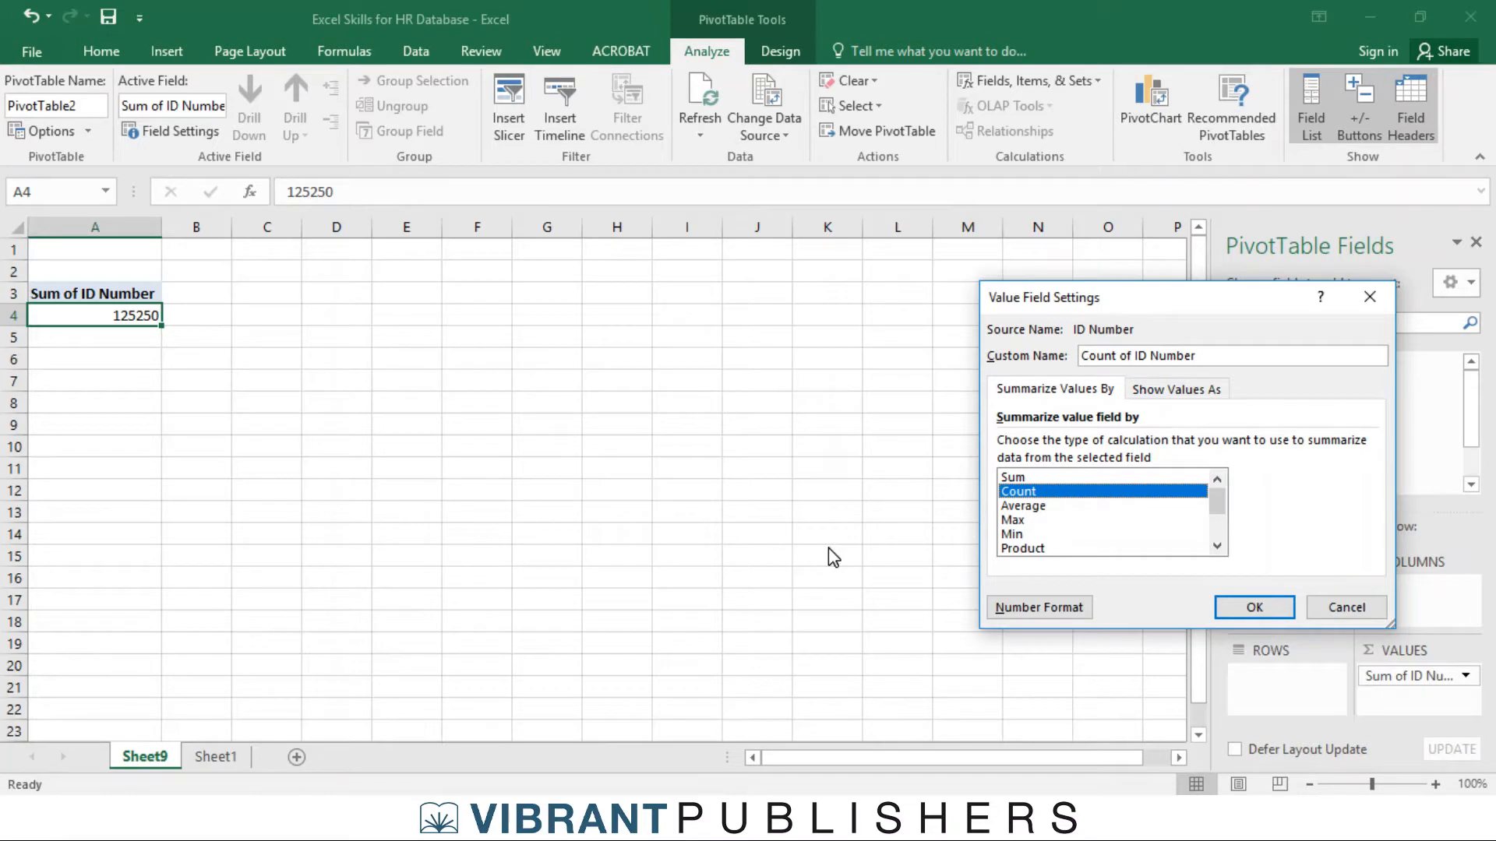
{"action": "left_click", "coordinate": [1254, 608]}
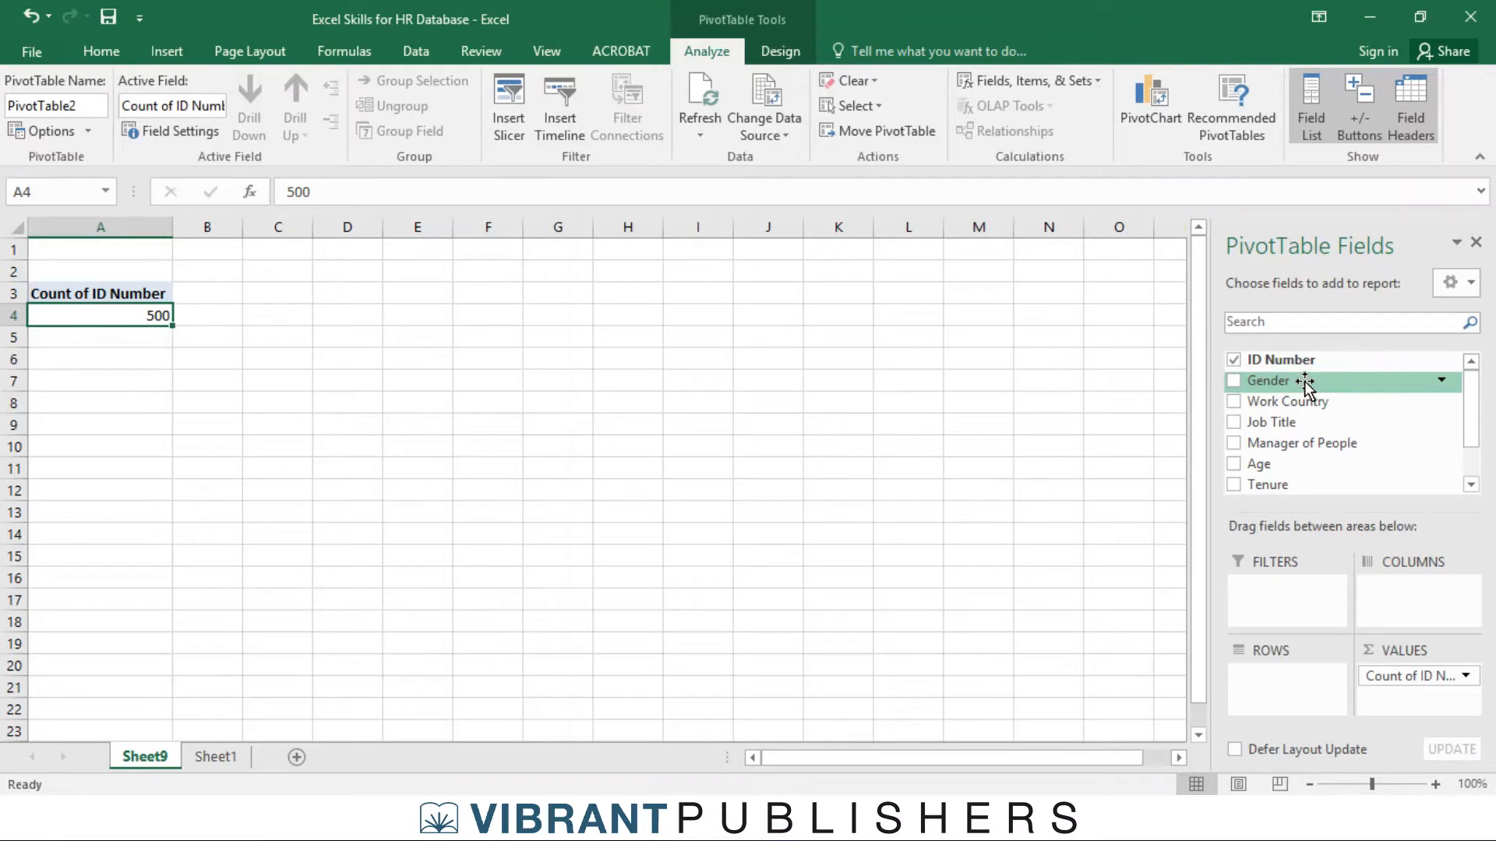
Step: Break down the ID Number count by Gender in the PivotTable rows and check the female and male counts
{"action": "left_click_drag", "start_coordinate": [1311, 383], "coordinate": [1295, 701]}
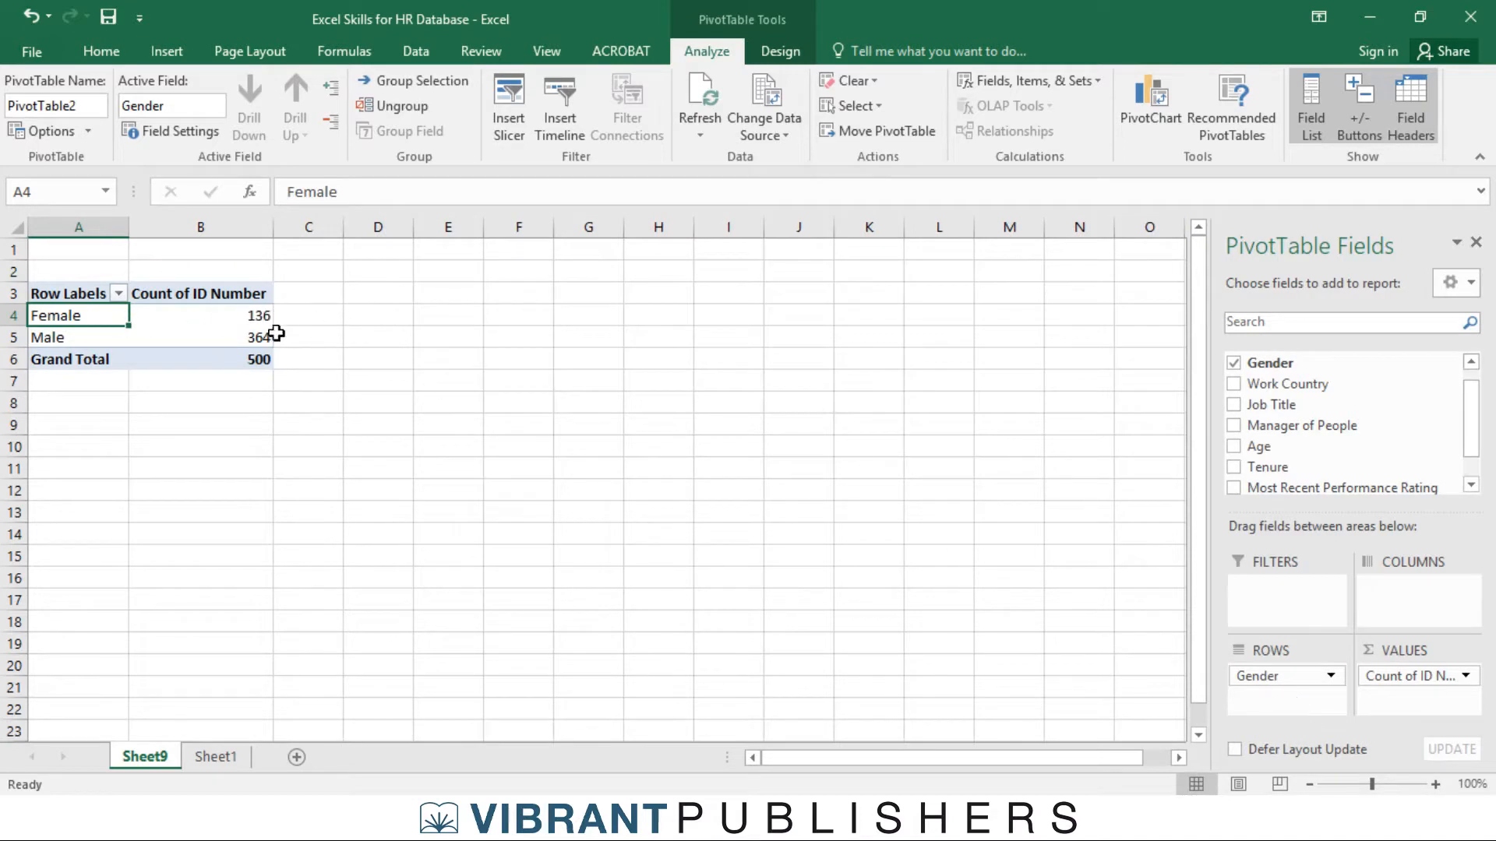
{"action": "left_click", "coordinate": [261, 337]}
{"action": "left_click", "coordinate": [263, 318]}
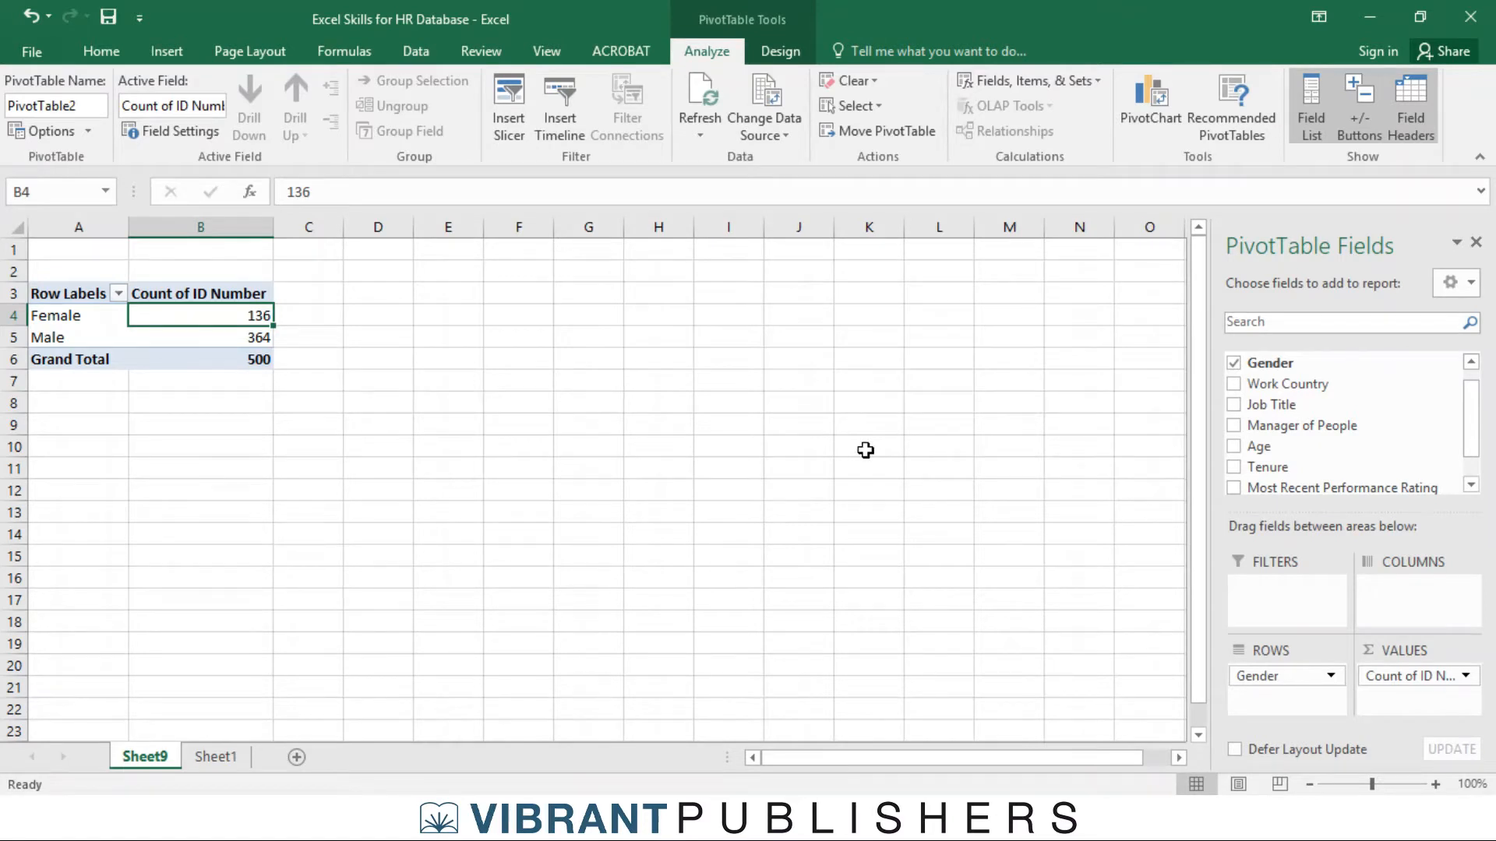
Step: Replace Gender with Work Country in the PivotTable rows and sort the countries by ID Number count from largest to smallest
{"action": "left_click_drag", "start_coordinate": [1276, 681], "coordinate": [1032, 479]}
{"action": "left_click_drag", "start_coordinate": [1277, 384], "coordinate": [1282, 686]}
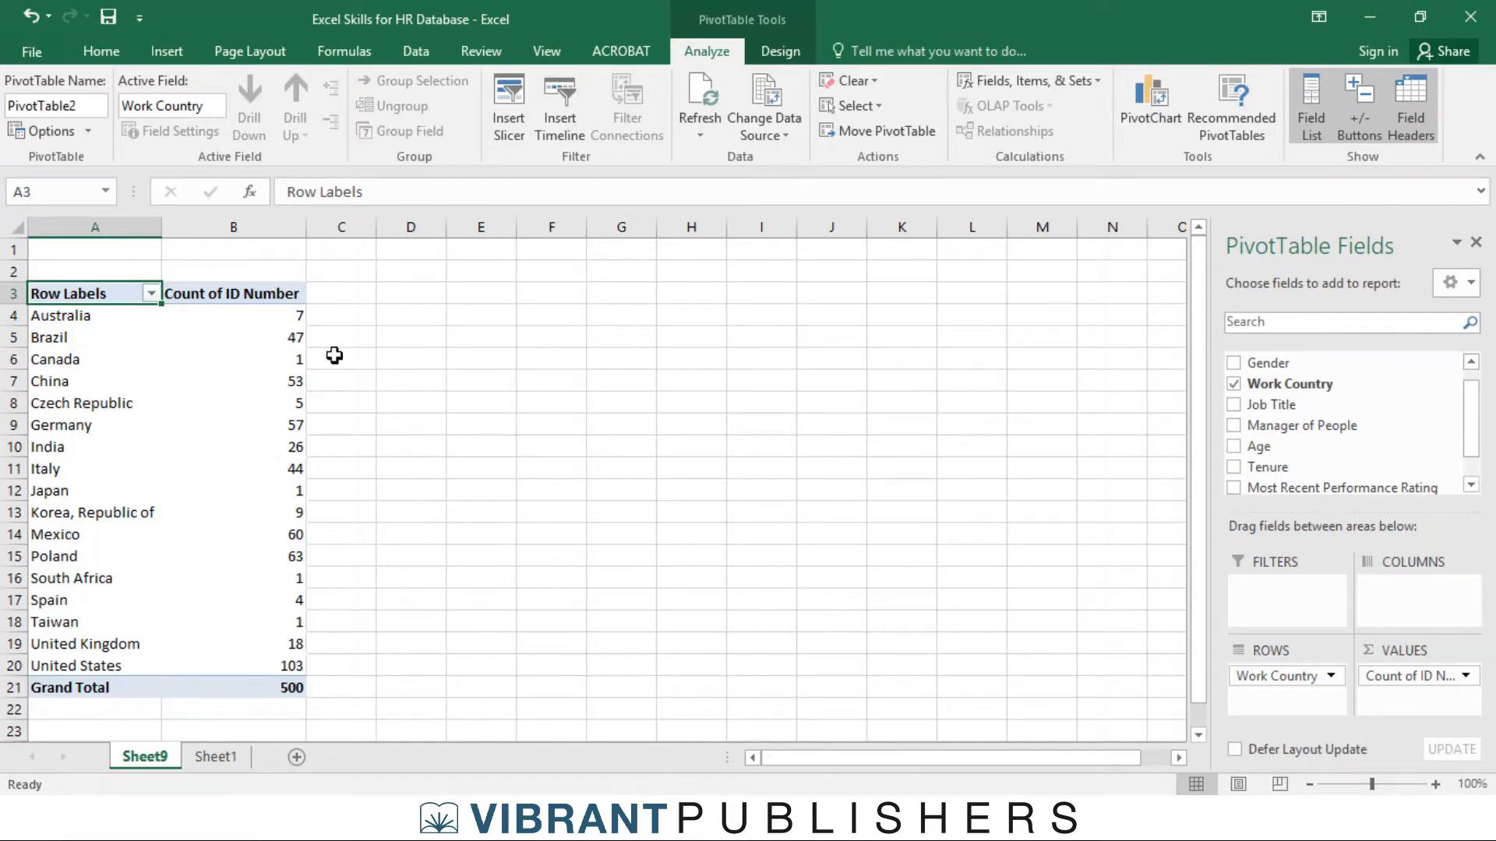
{"action": "left_click", "coordinate": [285, 317]}
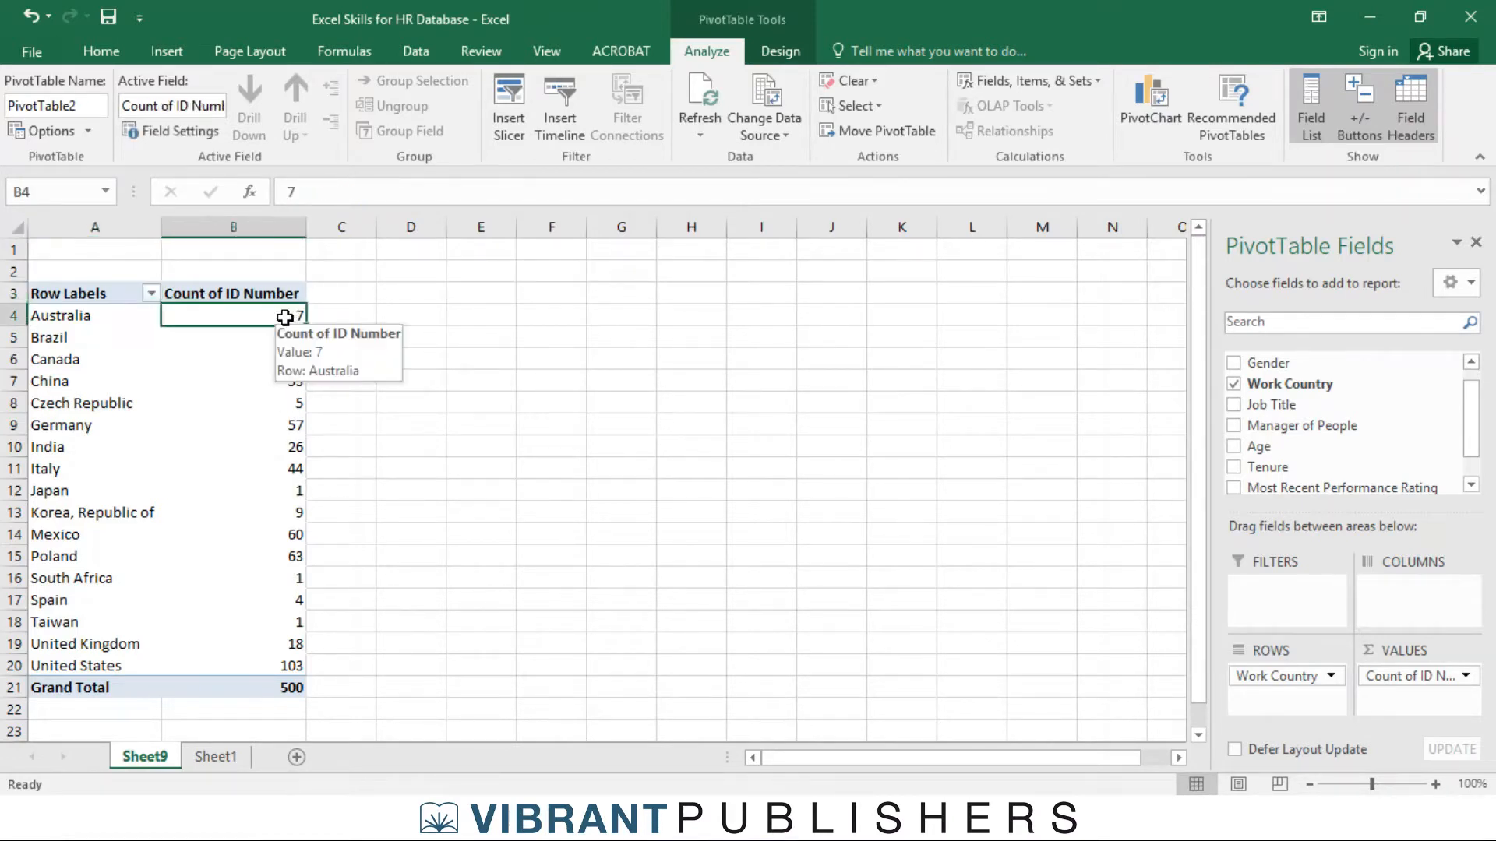
{"action": "right_click", "coordinate": [286, 319]}
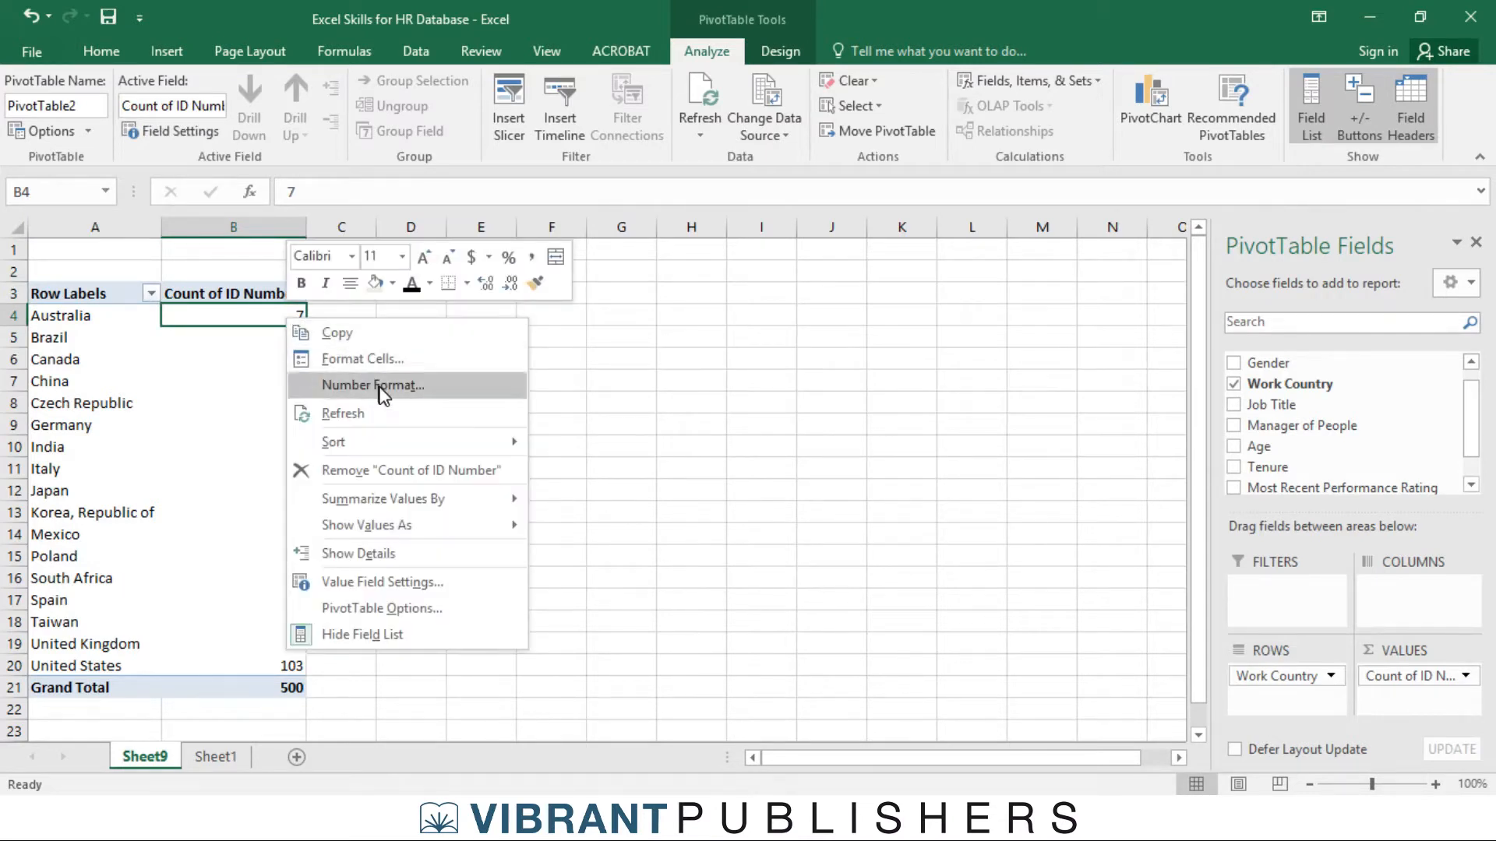
{"action": "mouse_move", "coordinate": [411, 444]}
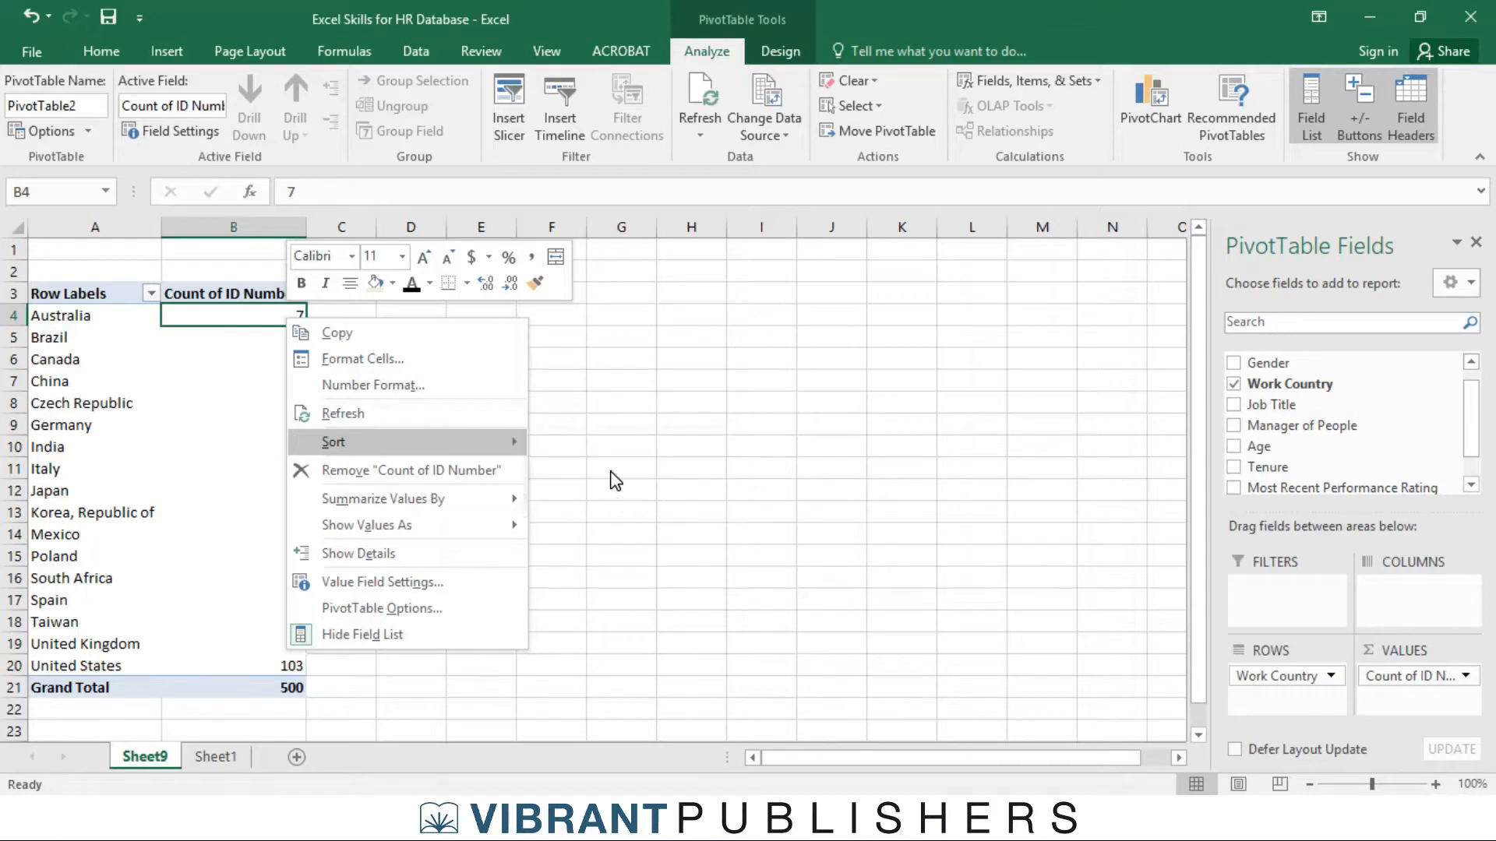
{"action": "left_click", "coordinate": [616, 480]}
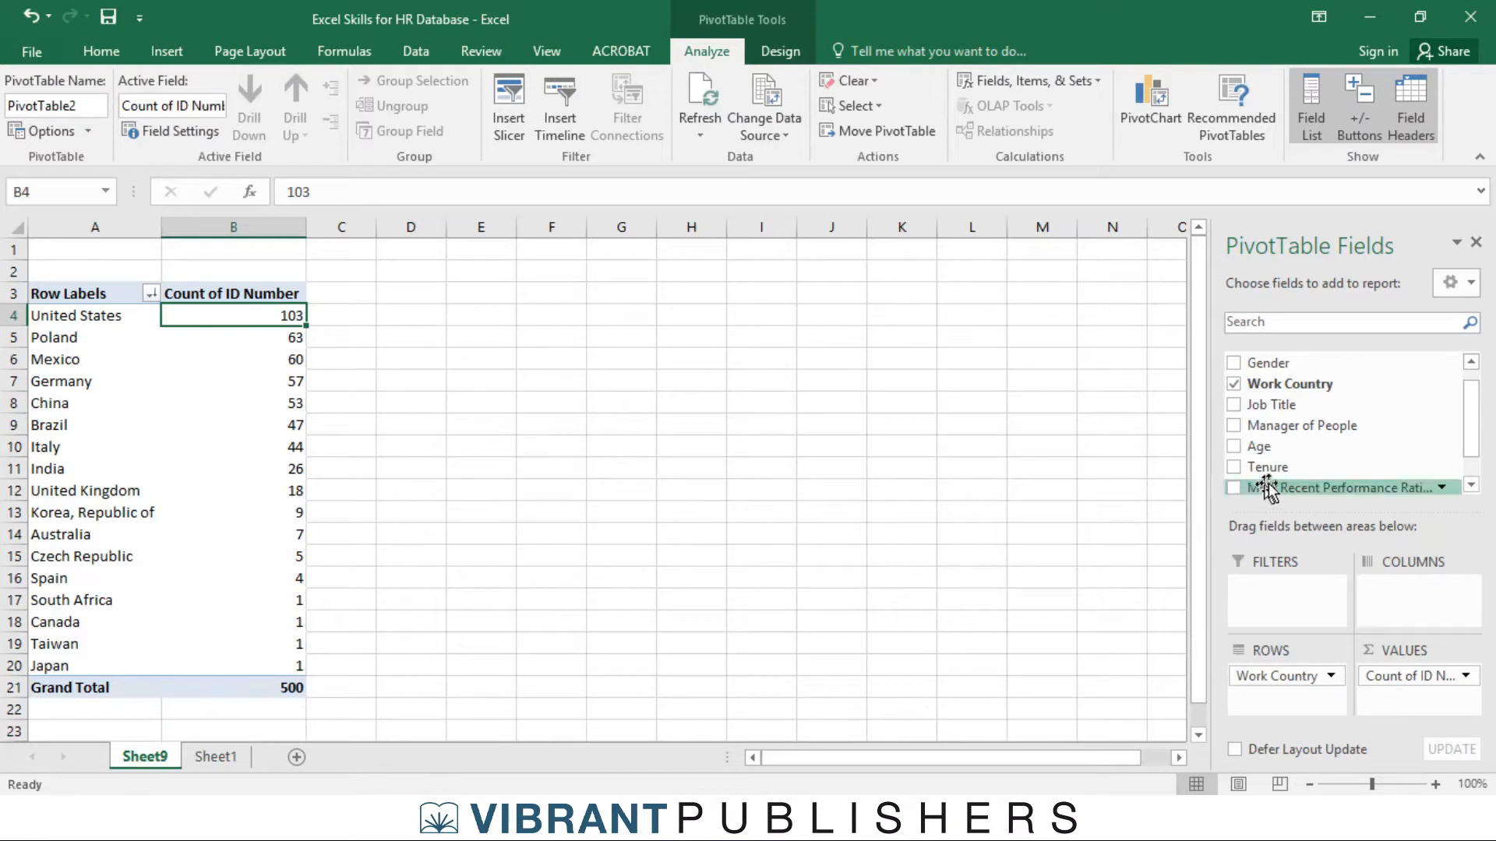
Step: Add Gender to the PivotTable columns and check the United States counts by gender and in total
{"action": "left_click_drag", "start_coordinate": [1329, 364], "coordinate": [1395, 594]}
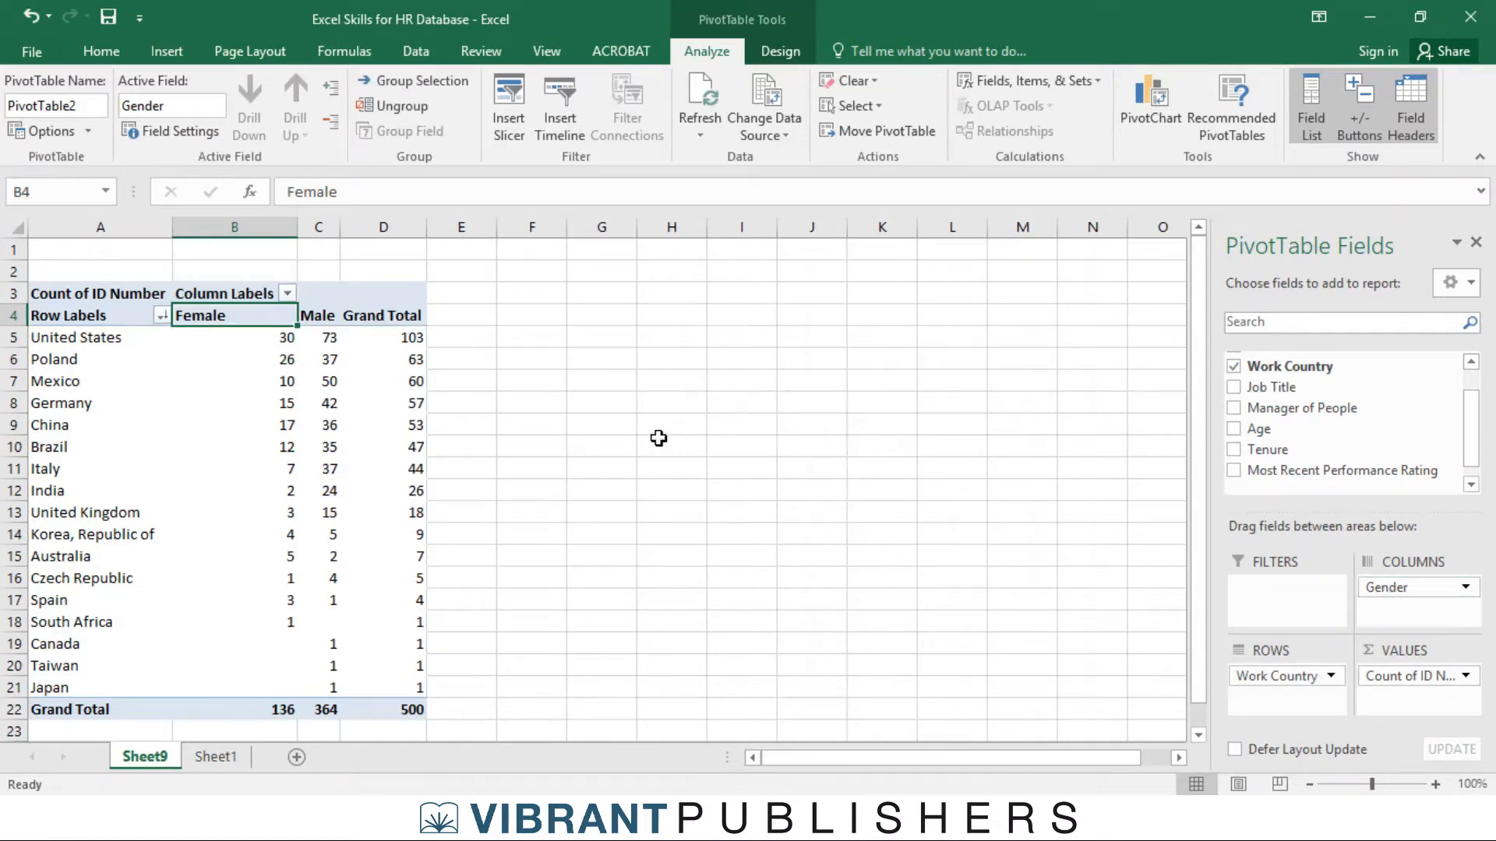
{"action": "left_click", "coordinate": [274, 337]}
{"action": "left_click", "coordinate": [324, 344]}
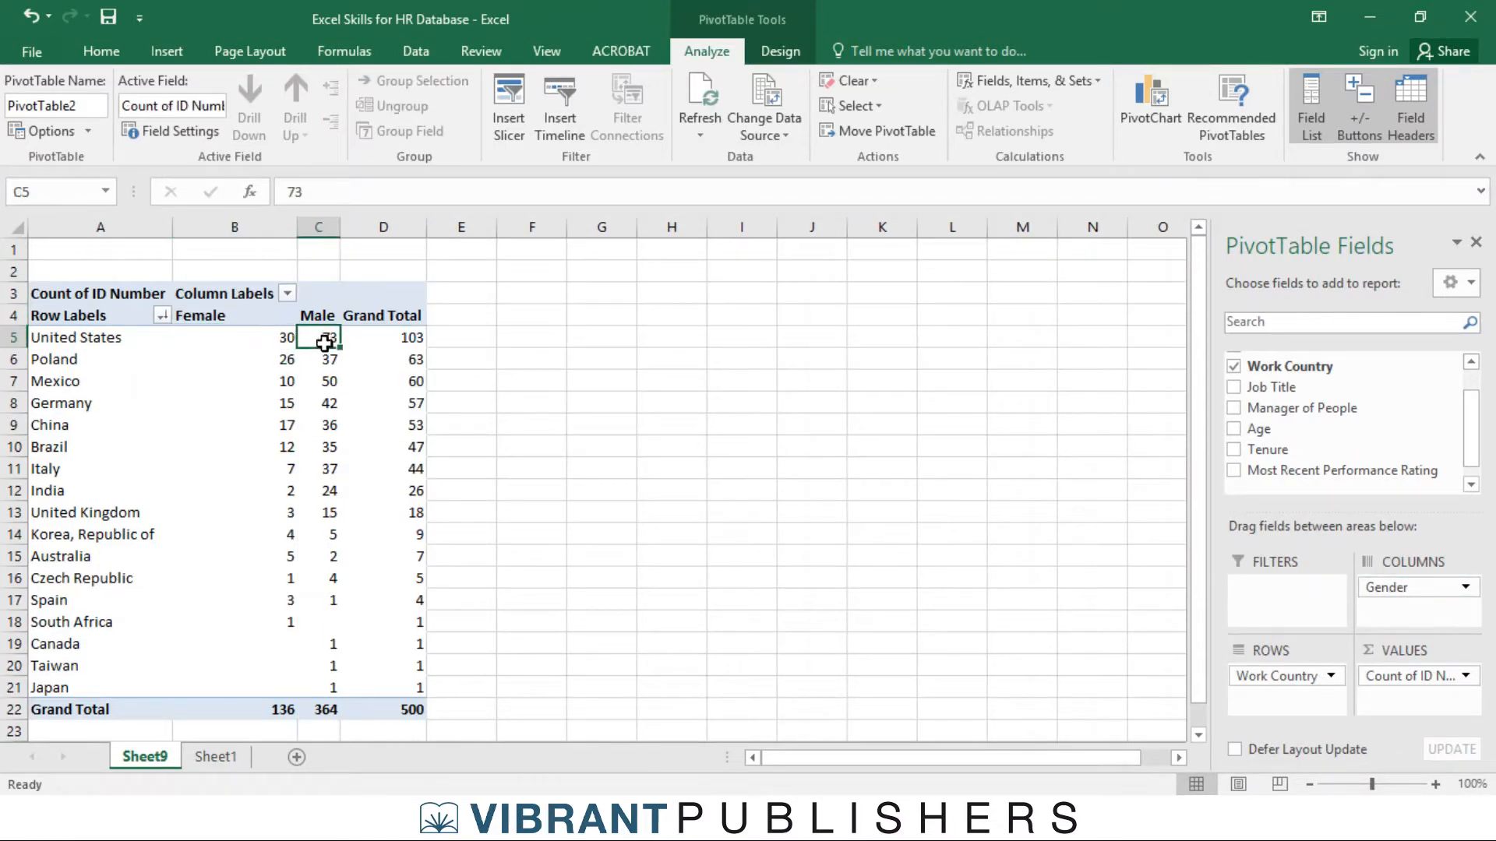
{"action": "left_click", "coordinate": [413, 339]}
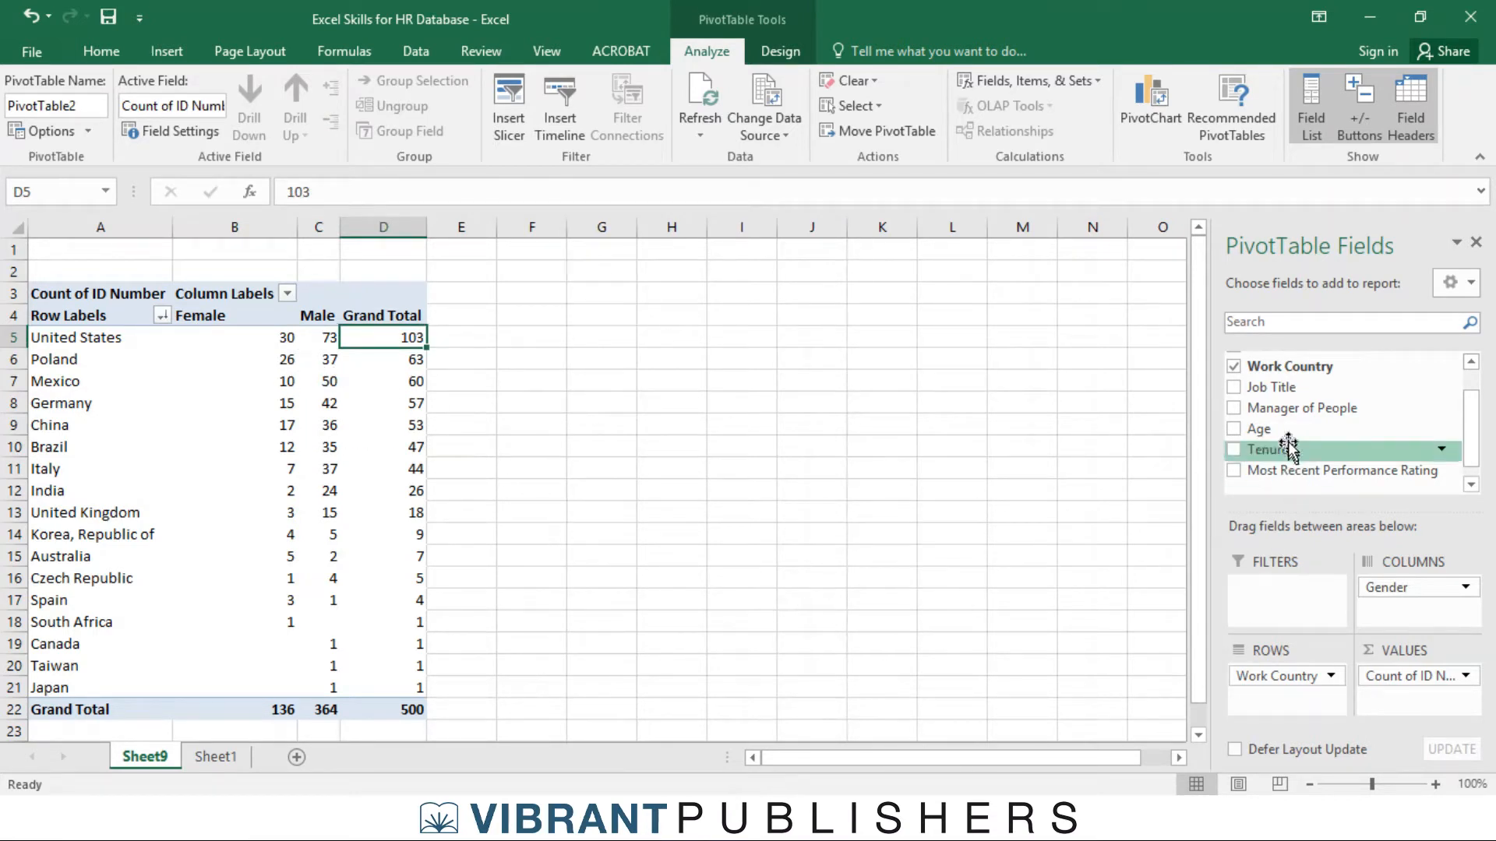
Step: Replace Work Country with Job Title in the PivotTable rows, keeping Gender as columns
{"action": "left_click_drag", "start_coordinate": [1293, 676], "coordinate": [1133, 573]}
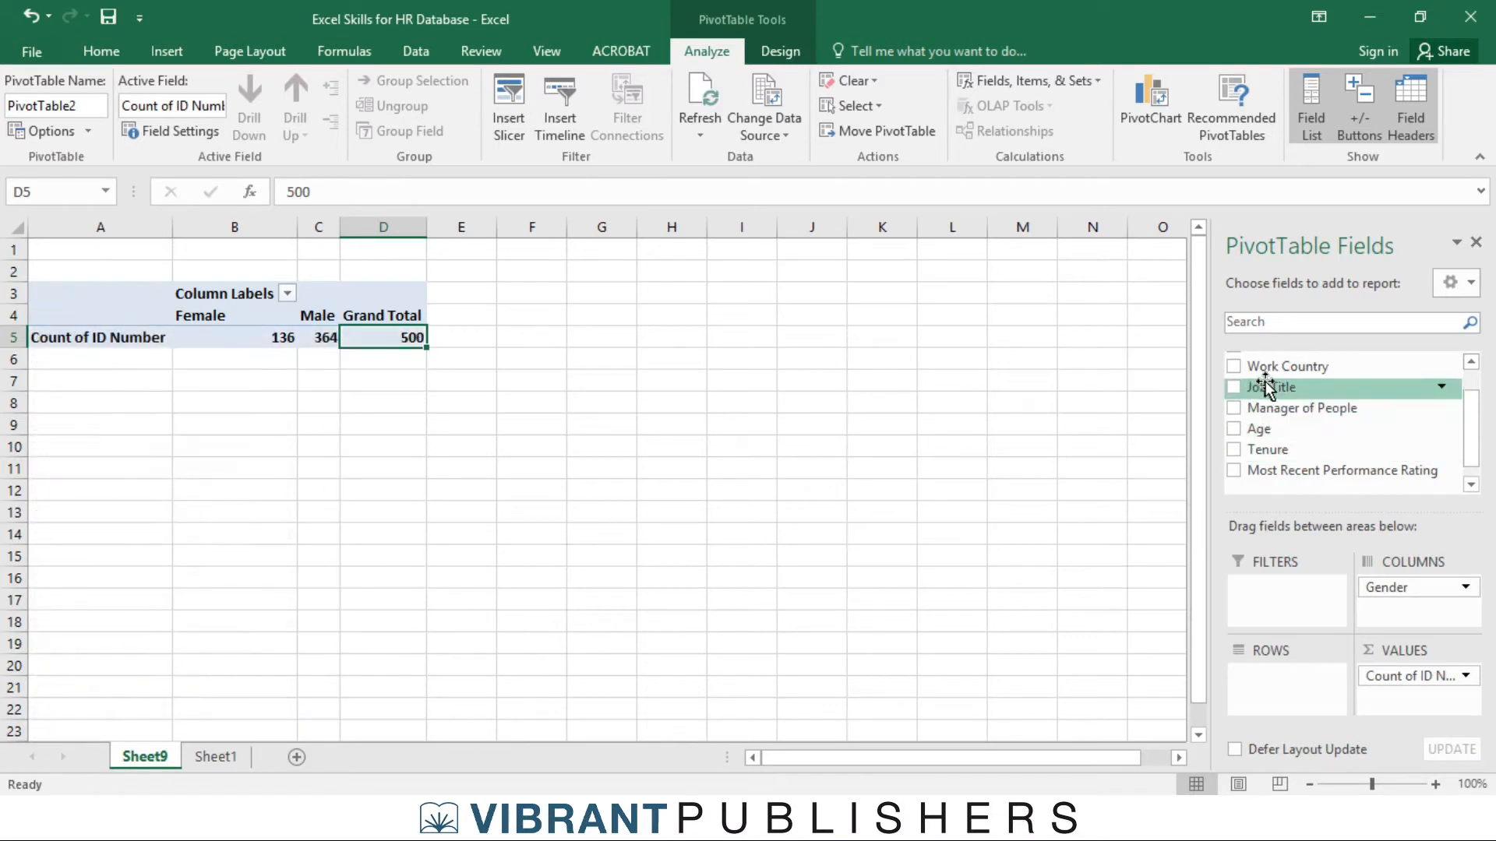
{"action": "left_click_drag", "start_coordinate": [1270, 387], "coordinate": [1309, 405]}
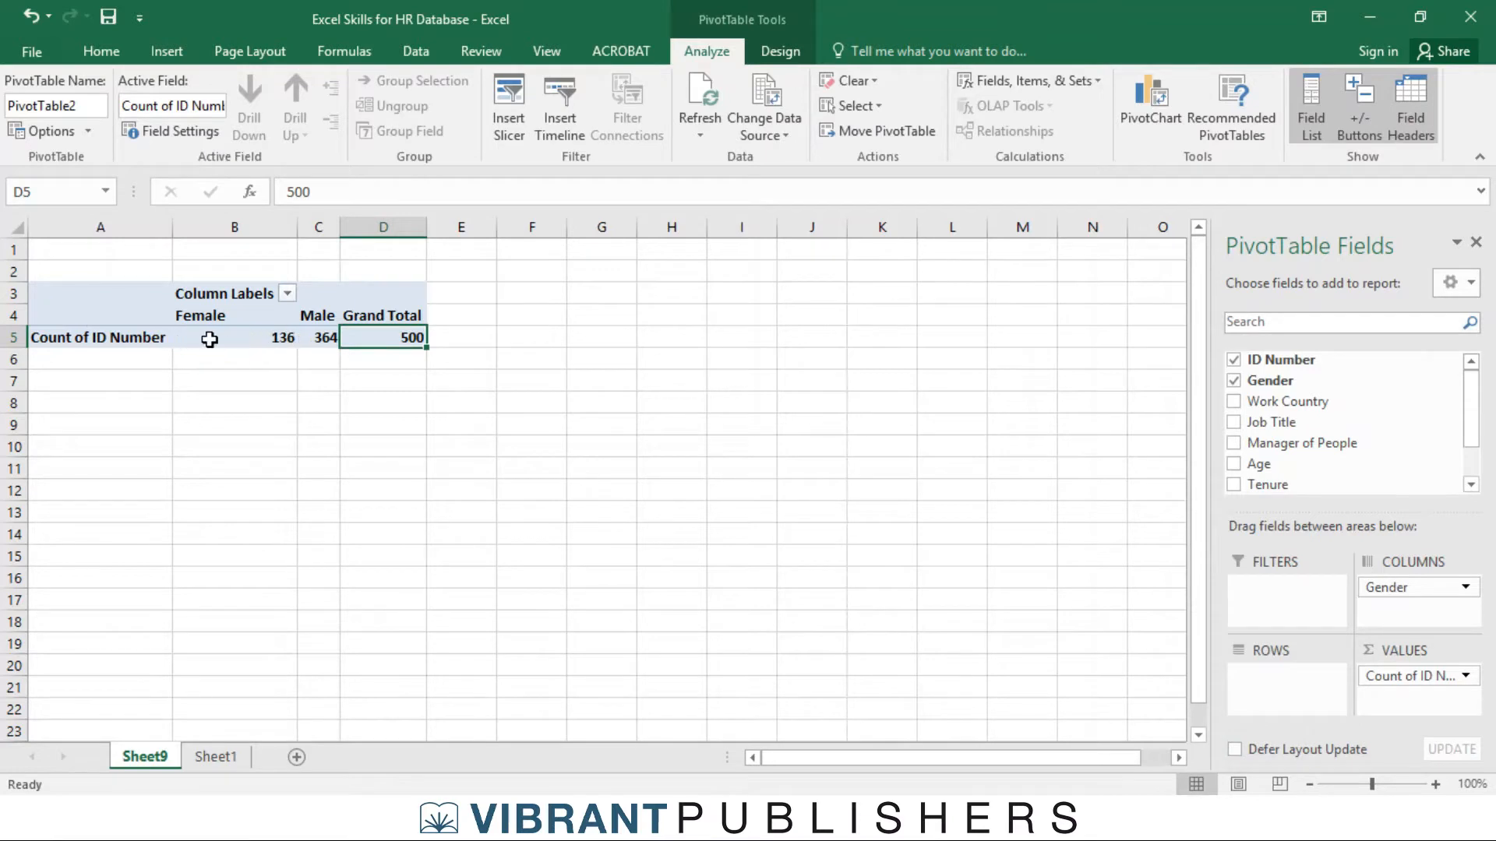
{"action": "left_click", "coordinate": [238, 339]}
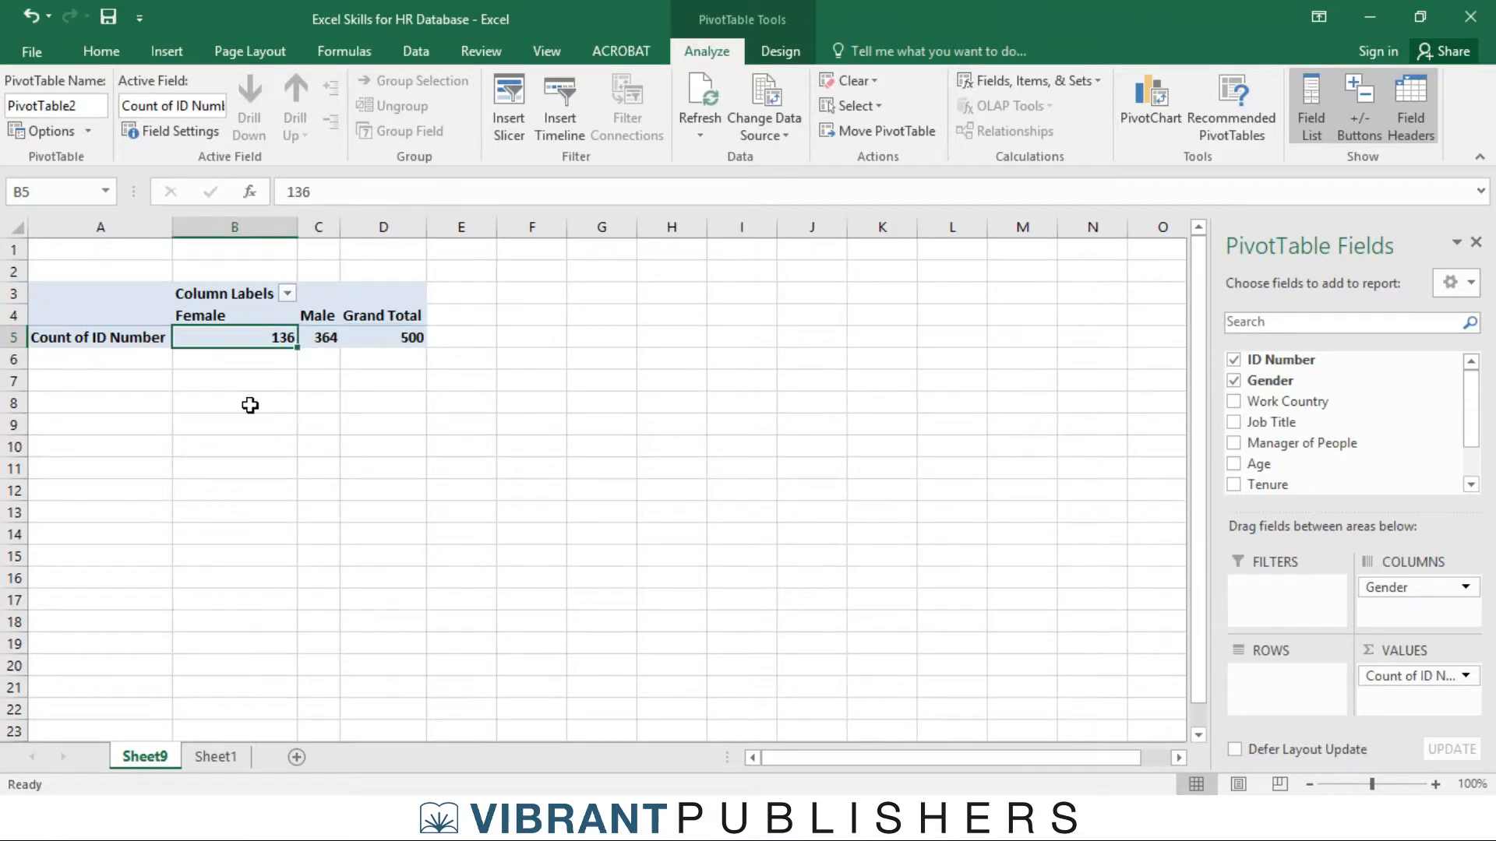
{"action": "left_click", "coordinate": [323, 337]}
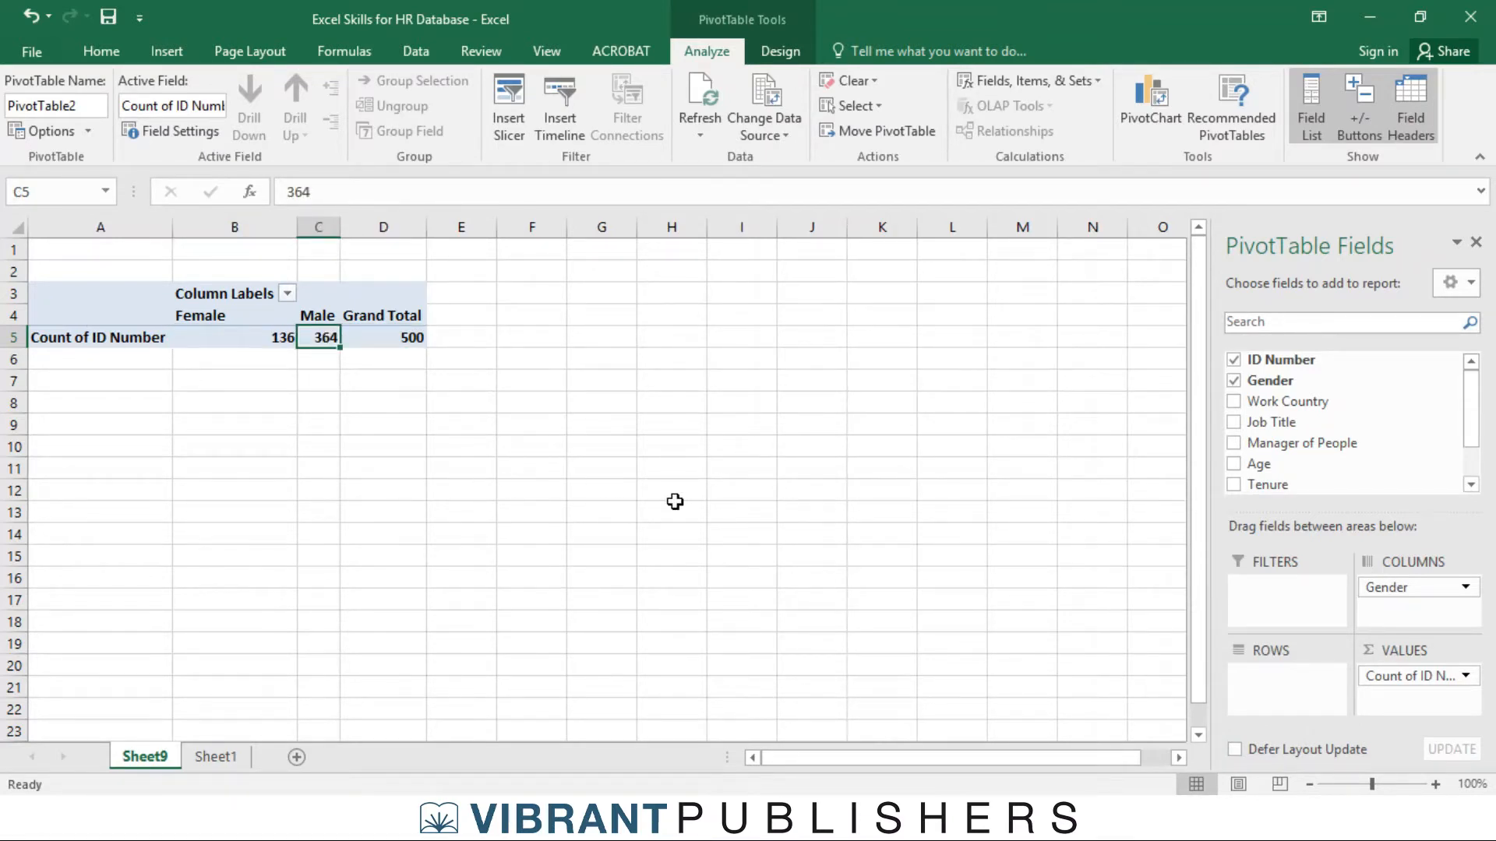
{"action": "left_click_drag", "start_coordinate": [1324, 422], "coordinate": [1278, 682]}
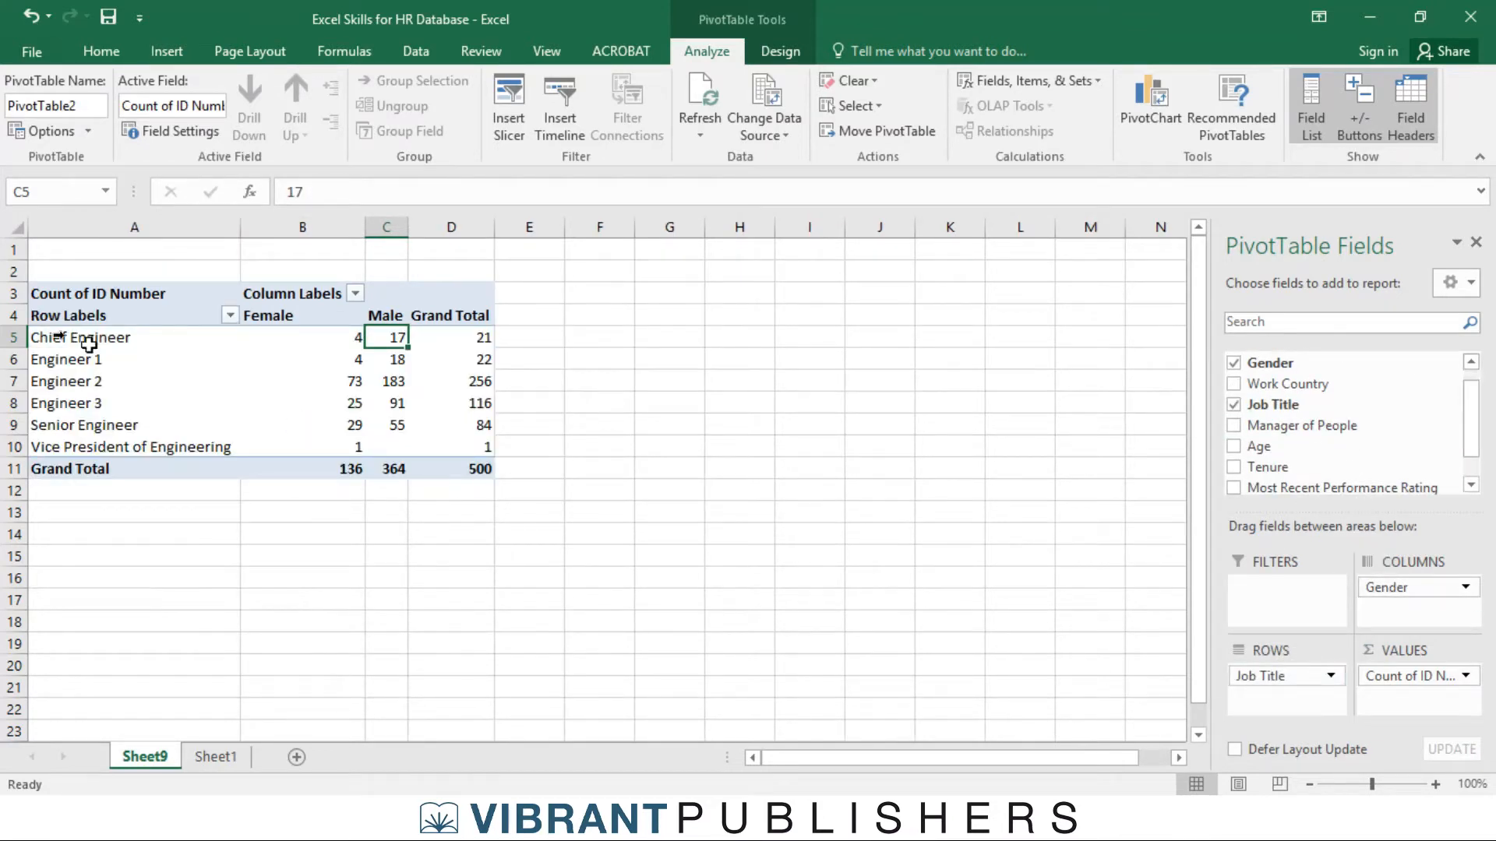
Step: Examine the female and male counts for the Chief Engineer, Engineer 1 and Engineer 2 job titles
{"action": "left_click", "coordinate": [86, 340]}
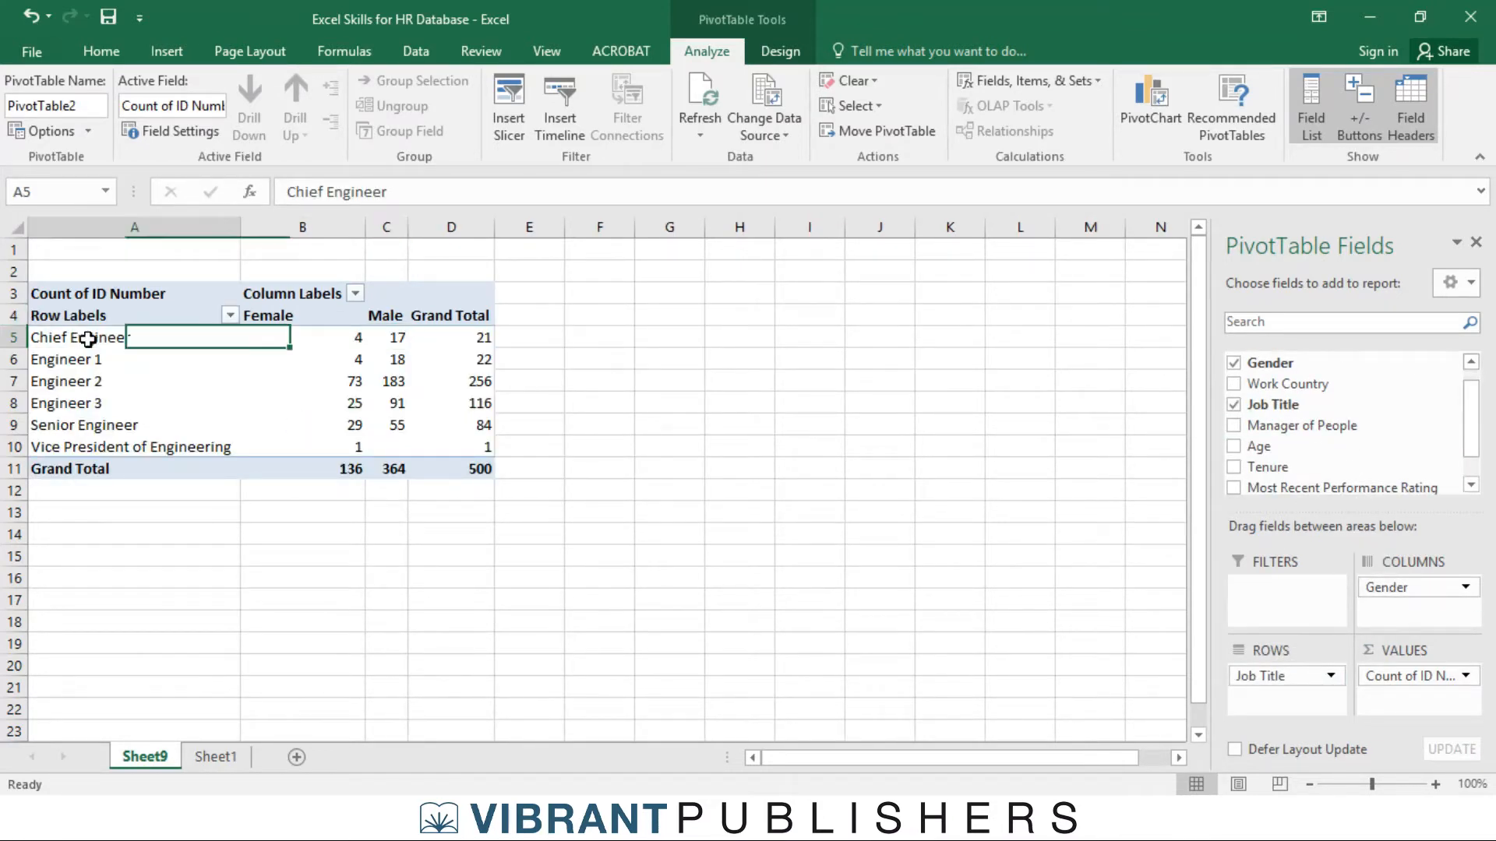
{"action": "left_click", "coordinate": [298, 352]}
{"action": "left_click", "coordinate": [385, 335]}
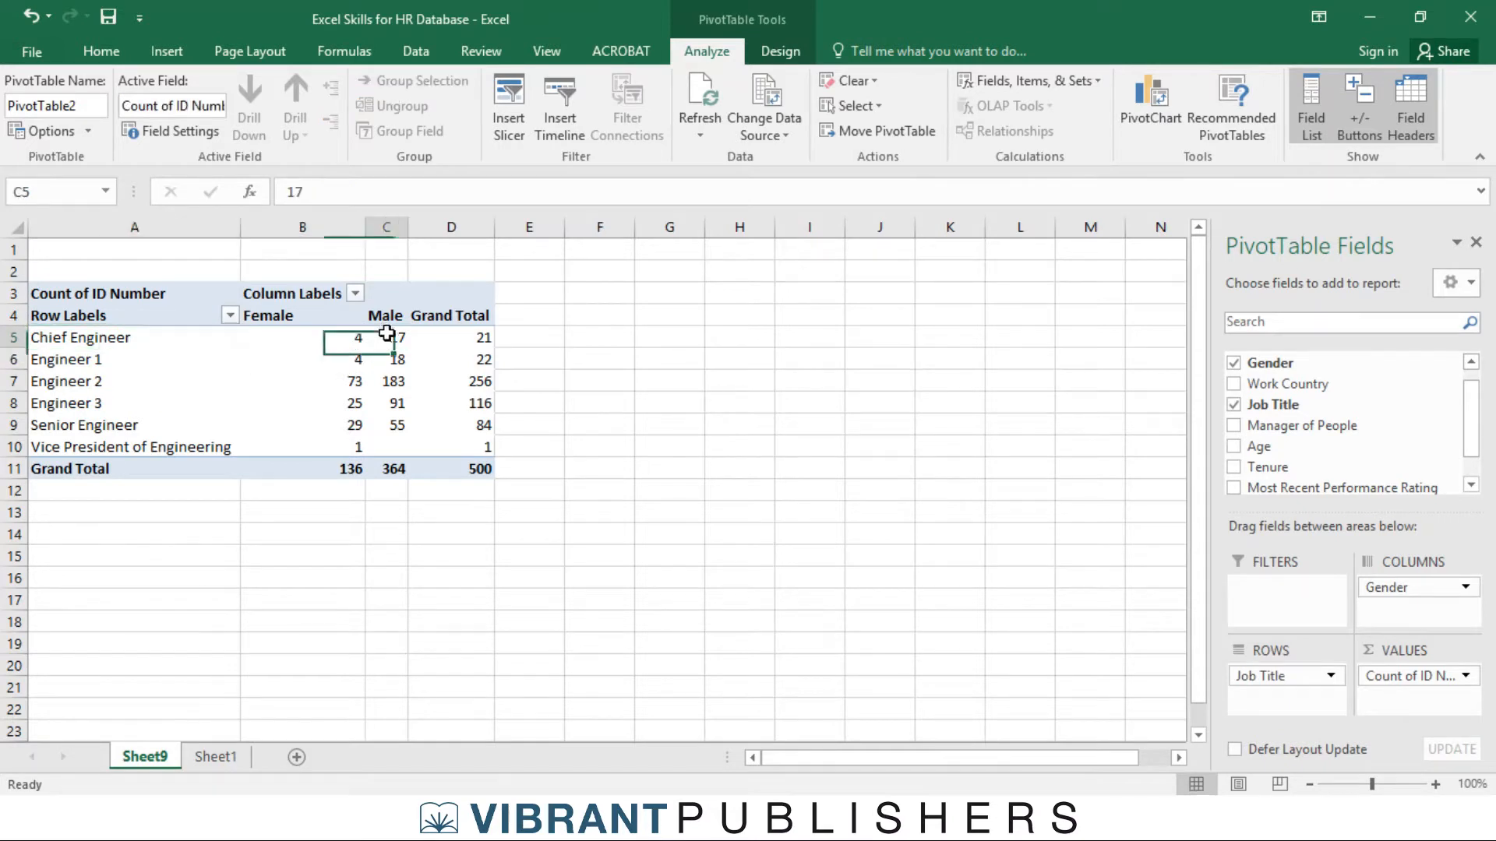
{"action": "left_click", "coordinate": [300, 355]}
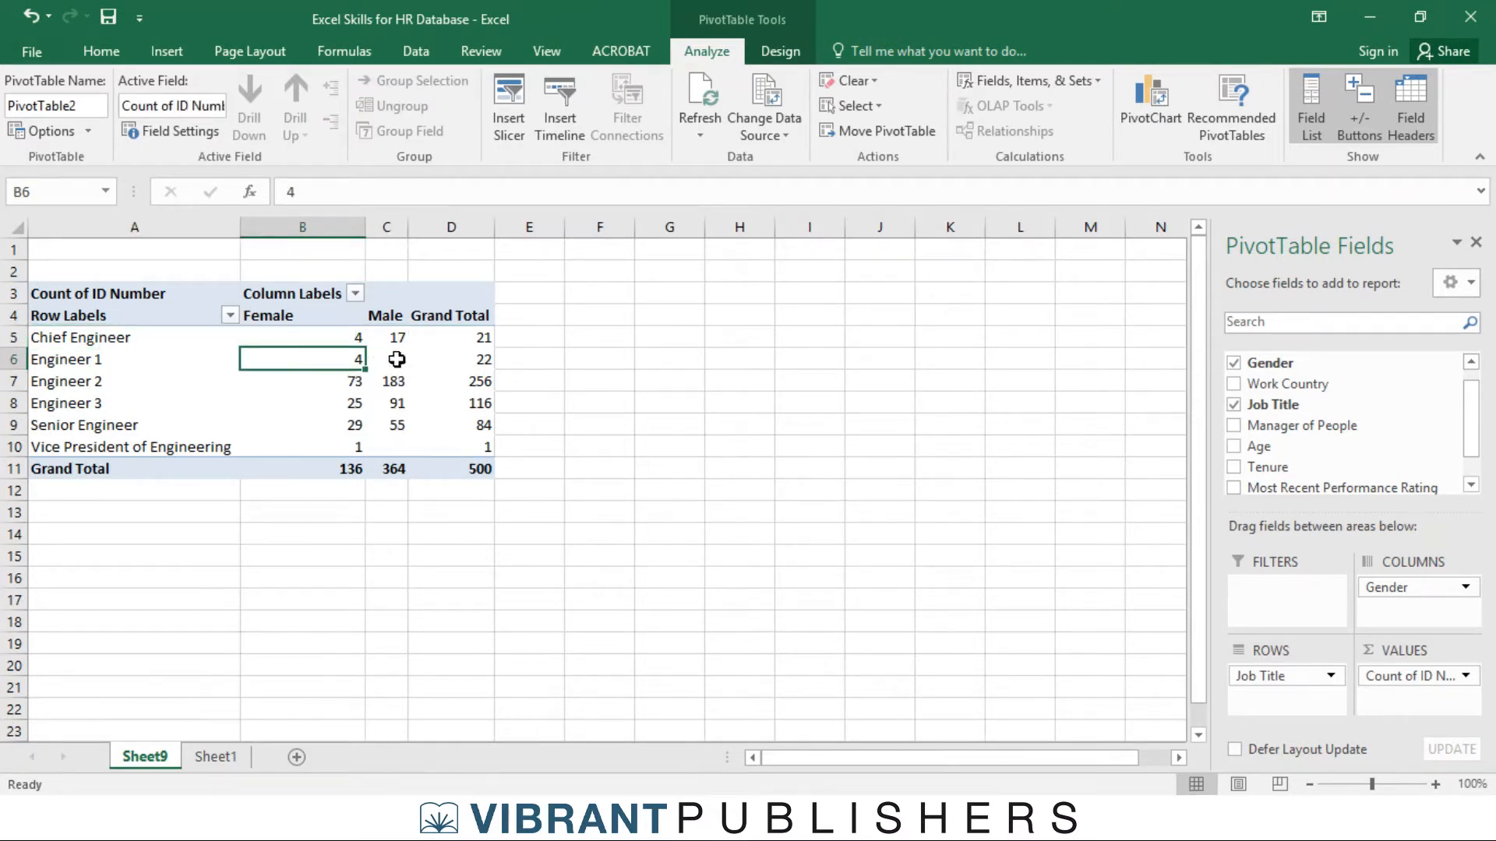
{"action": "left_click", "coordinate": [312, 381]}
{"action": "left_click", "coordinate": [392, 387]}
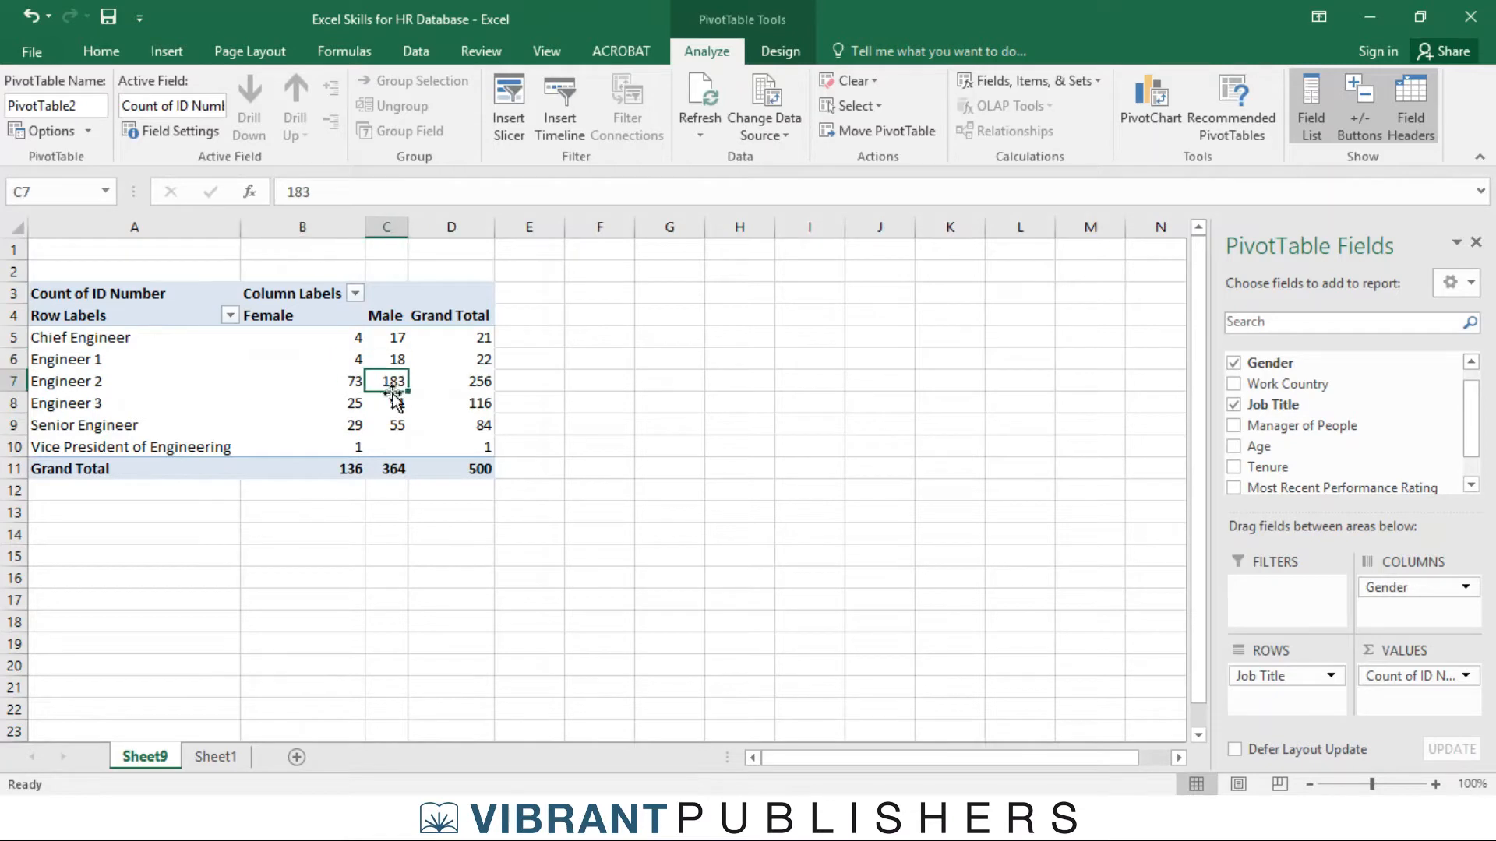
Step: Check the Engineer 3 male count and show the PivotTable's ID Number counts as % of Row Total
{"action": "left_click", "coordinate": [394, 403]}
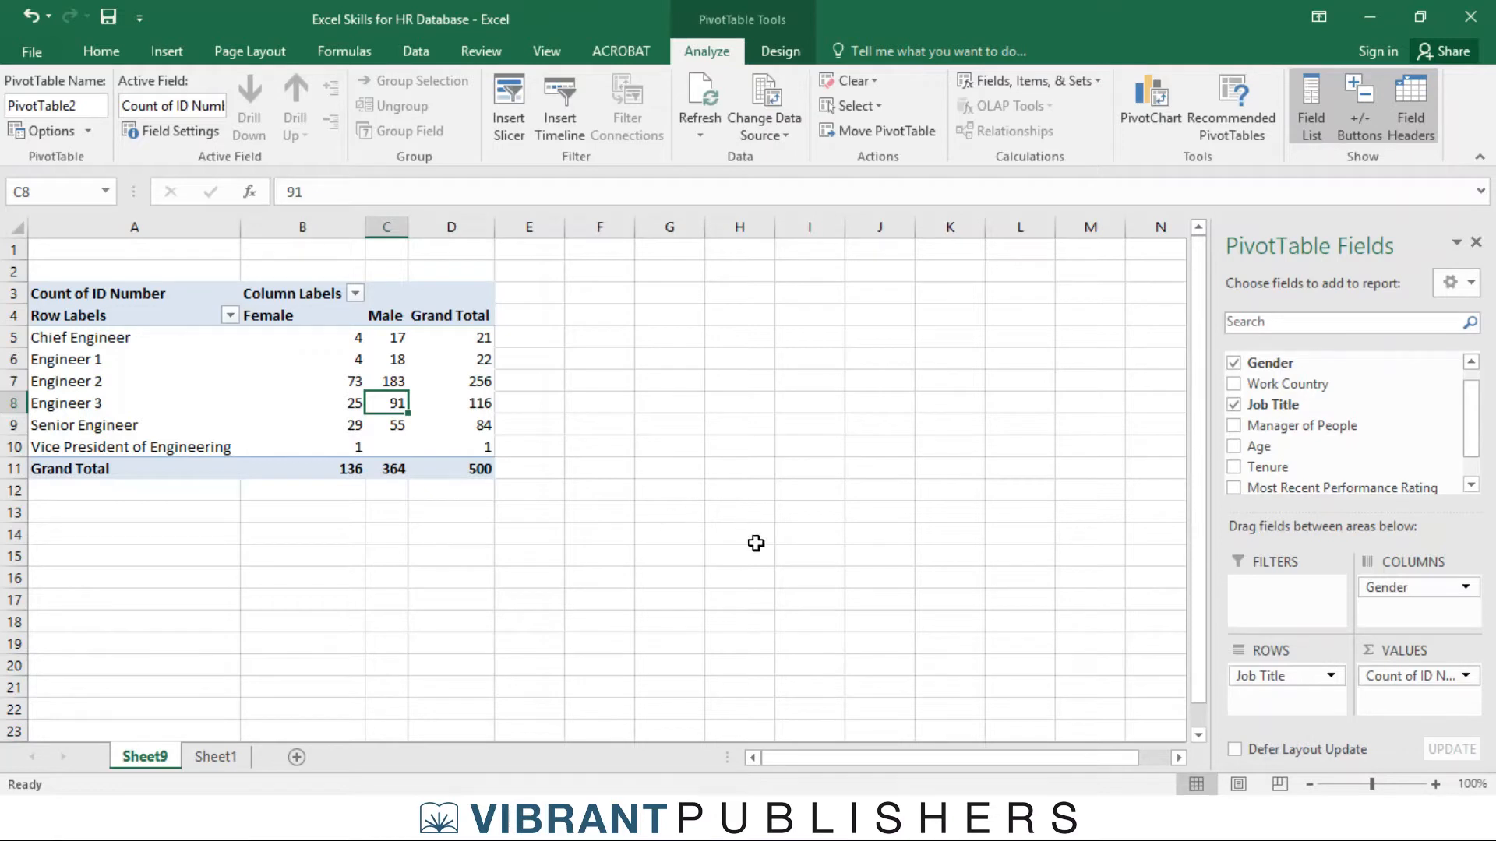
{"action": "left_click", "coordinate": [1465, 676]}
{"action": "left_click", "coordinate": [1391, 651]}
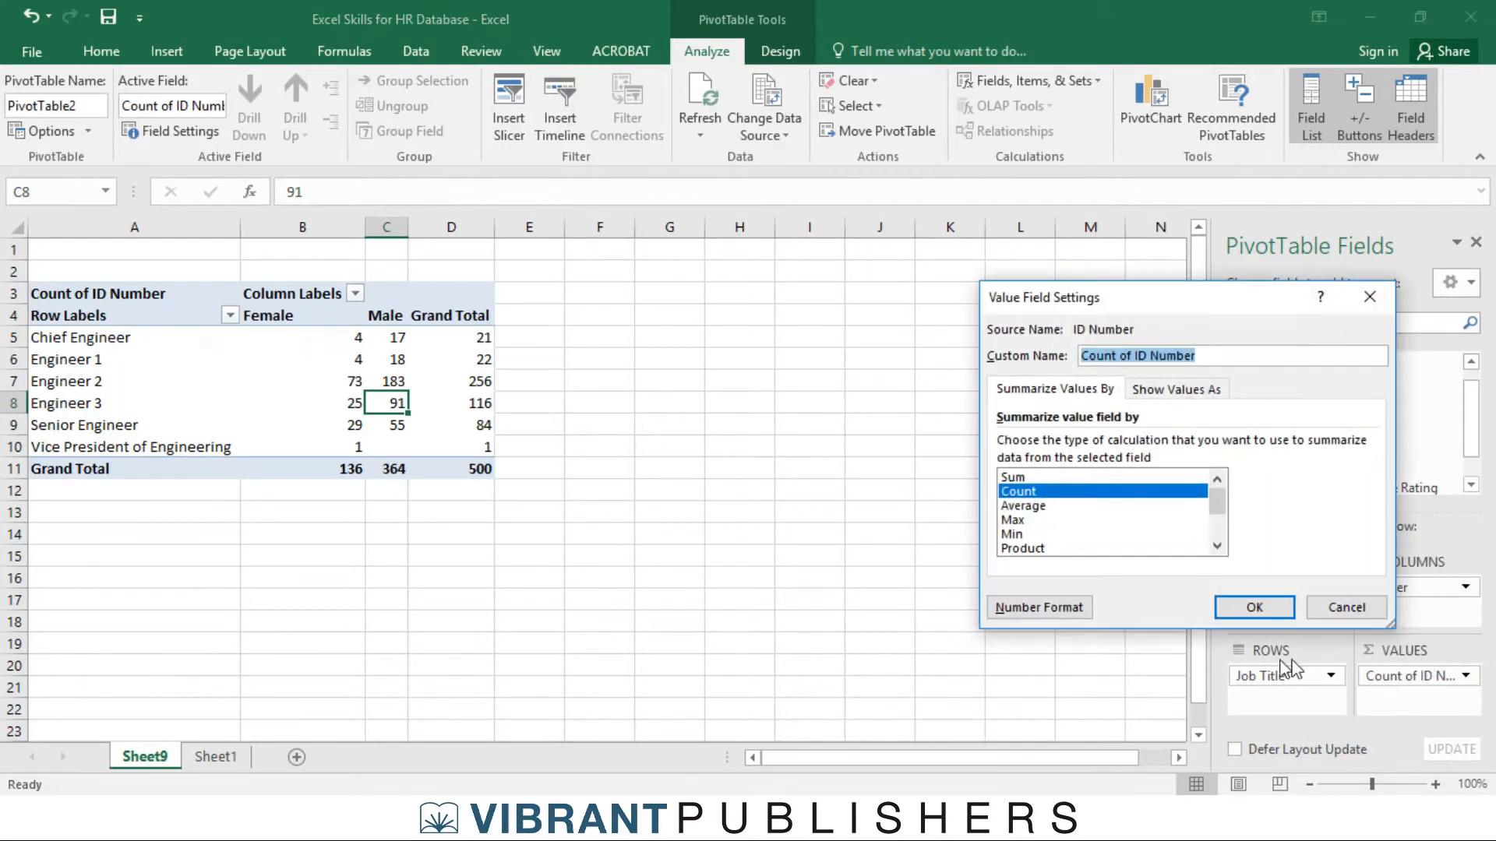
{"action": "left_click", "coordinate": [1176, 390]}
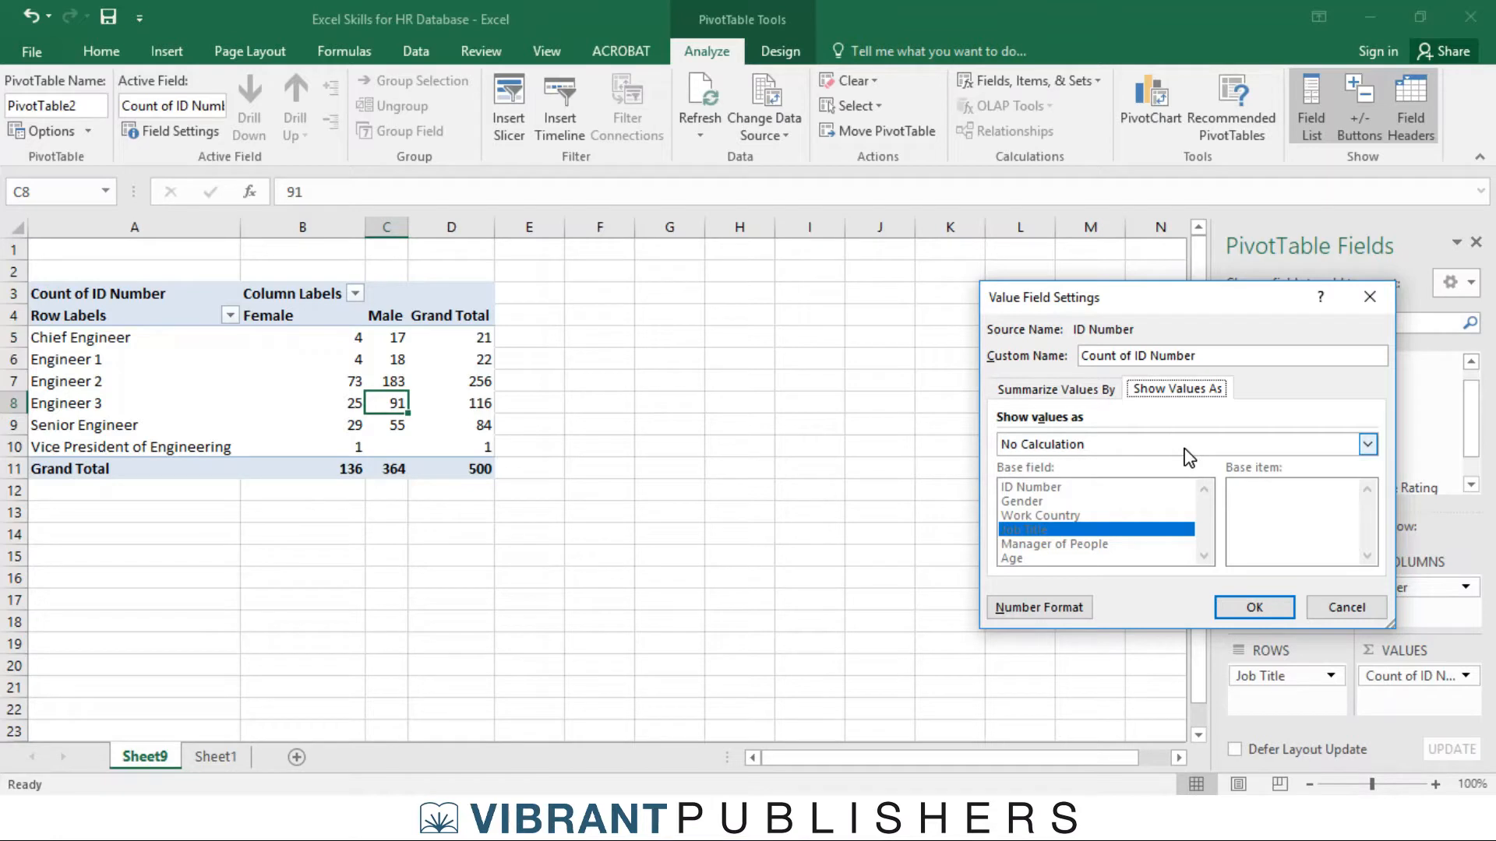
{"action": "left_click", "coordinate": [1185, 448]}
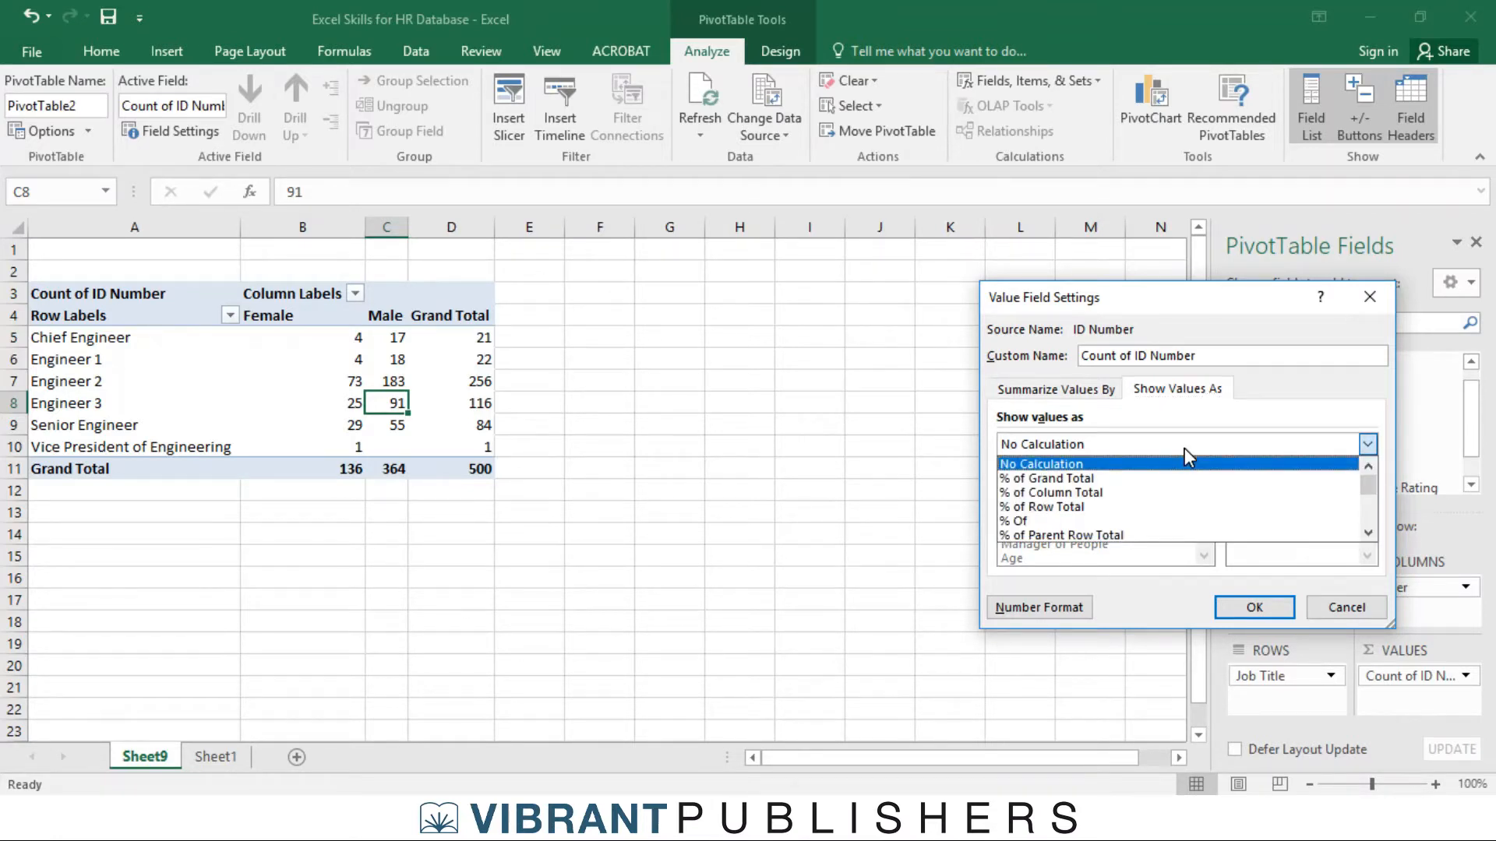
{"action": "left_click", "coordinate": [1099, 511]}
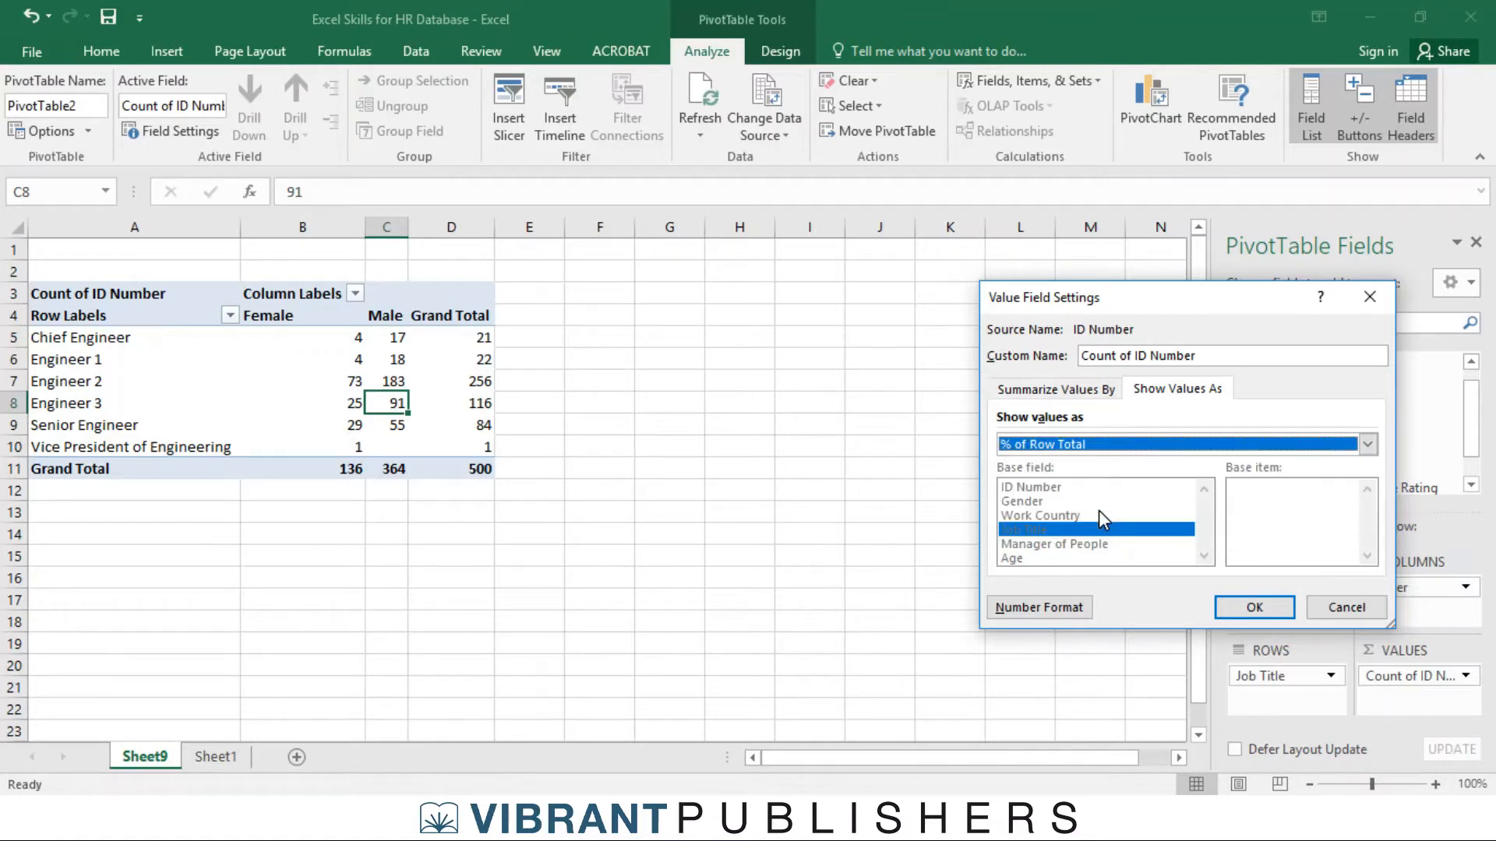
{"action": "left_click", "coordinate": [1248, 612]}
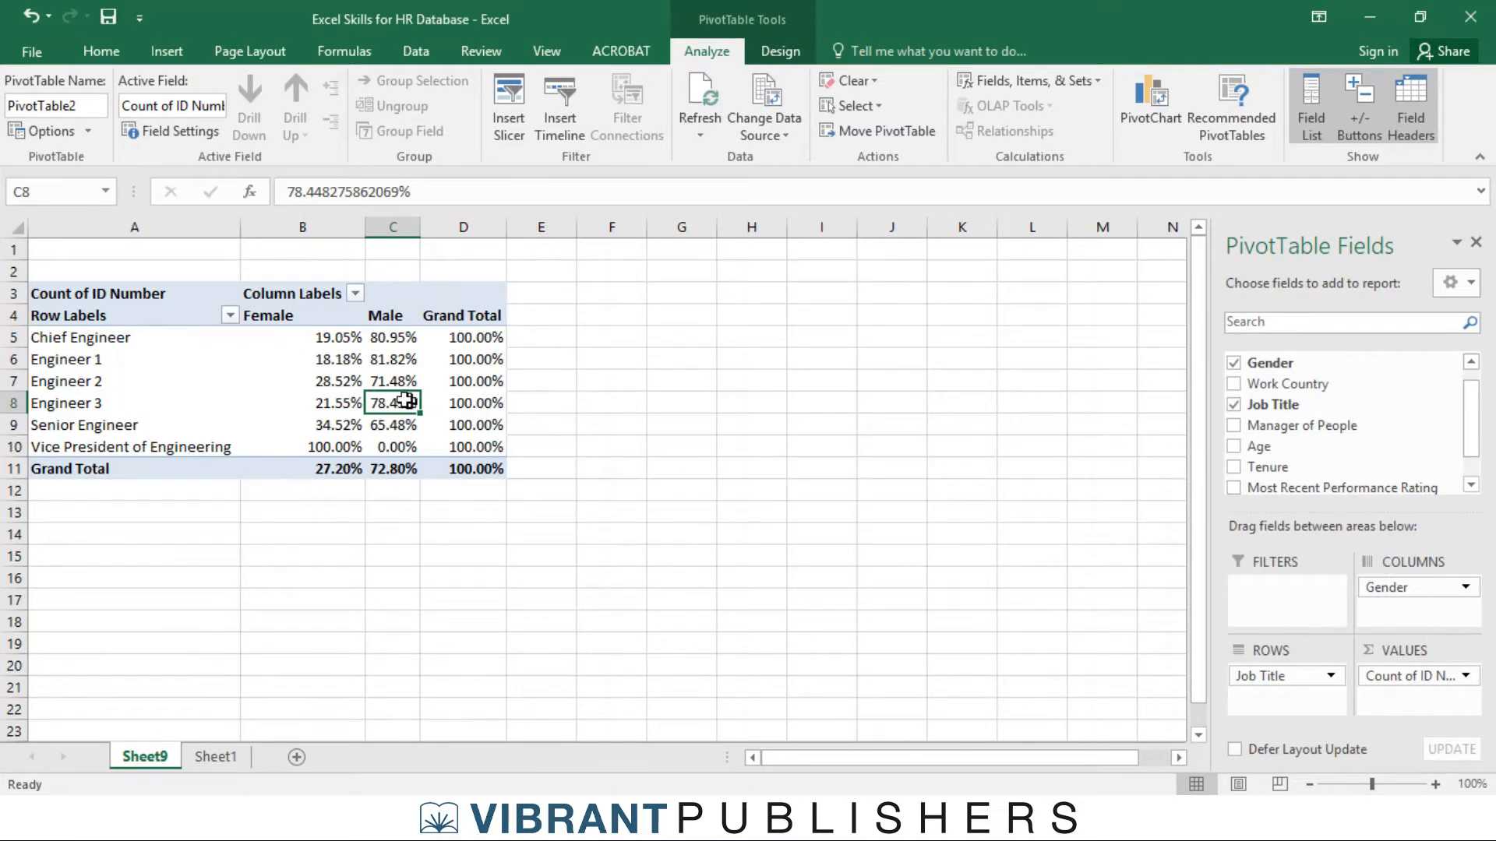
Step: Examine the female percentages for the Chief Engineer, Senior Engineer and Vice President of Engineering job titles
{"action": "left_click", "coordinate": [341, 341]}
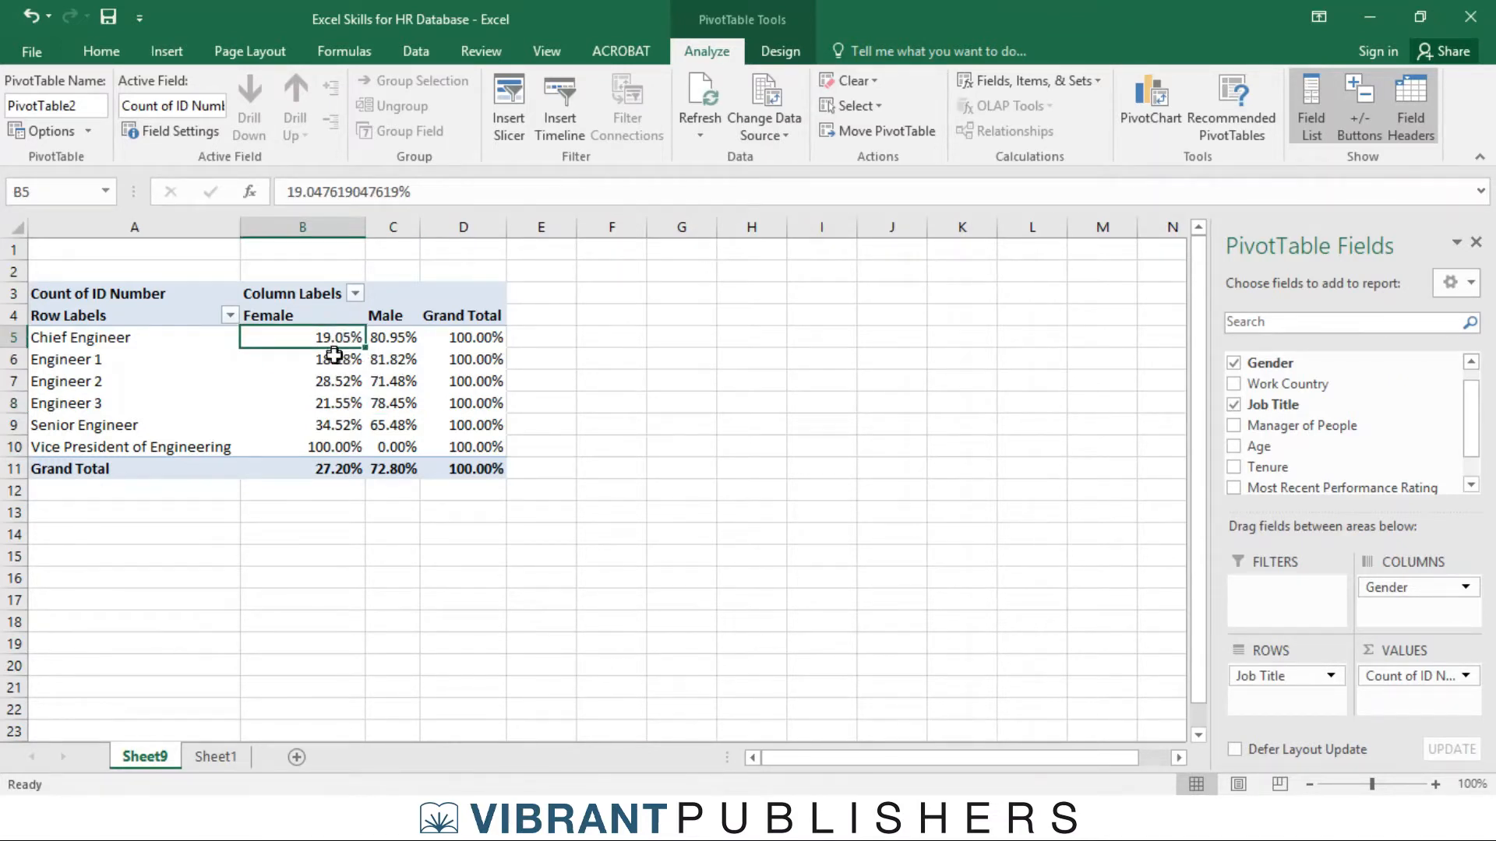
{"action": "left_click", "coordinate": [343, 428]}
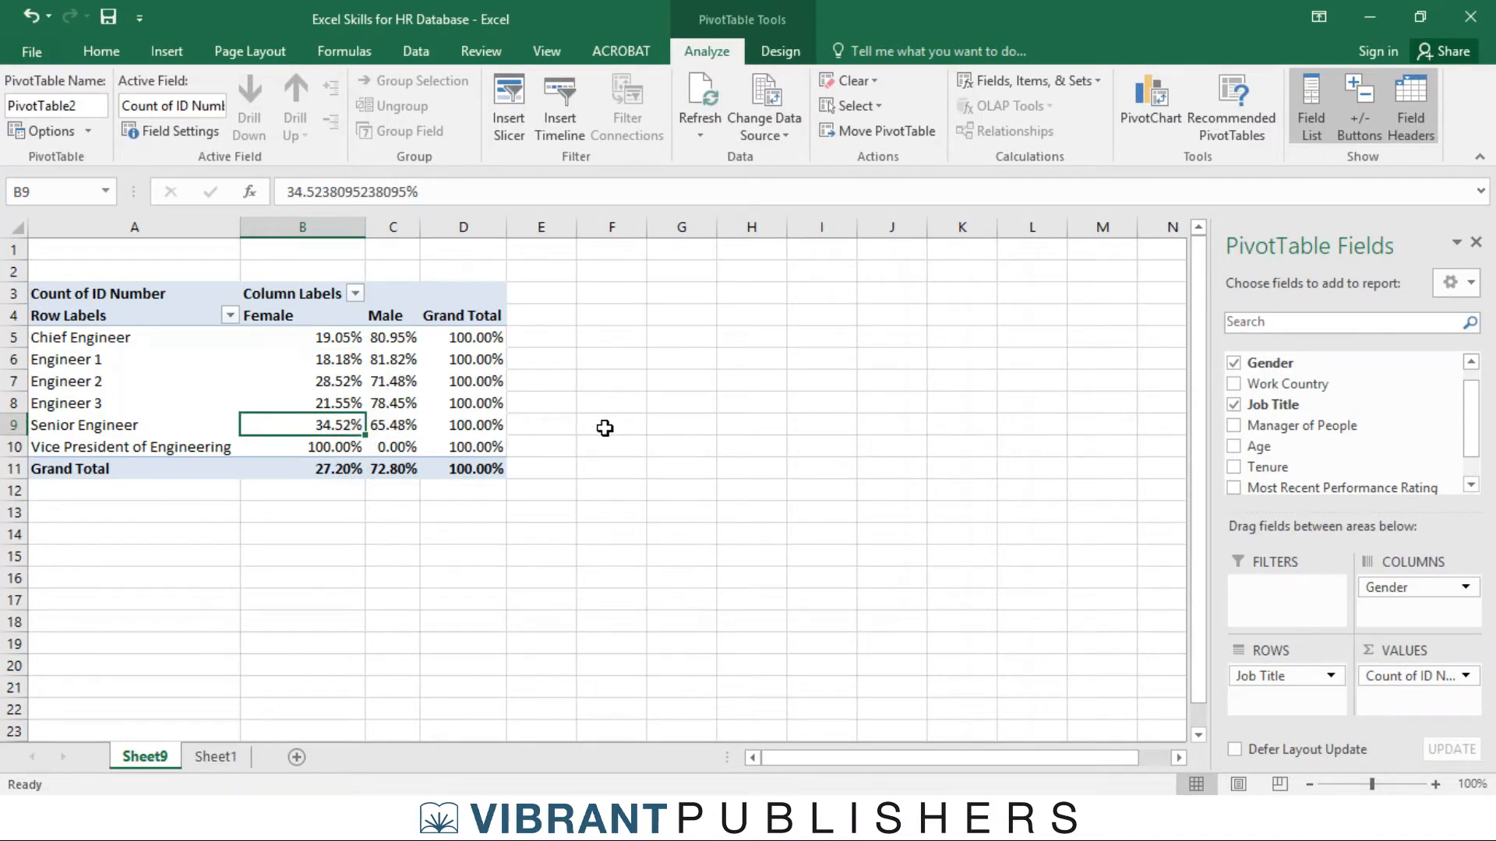
{"action": "left_click", "coordinate": [343, 449]}
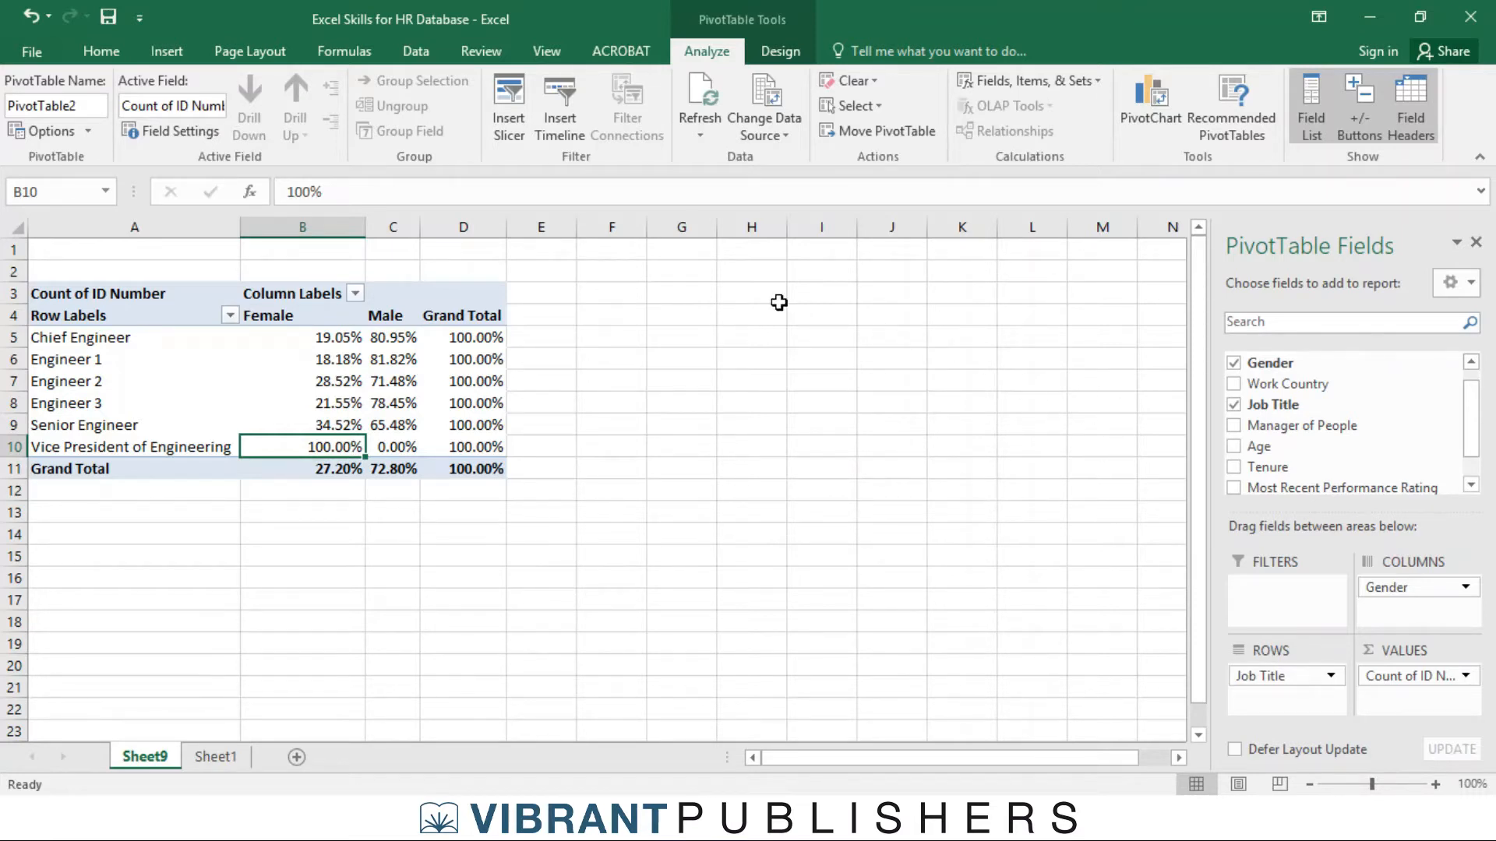
Step: Try several PivotTable styles, including light green, teal medium, black with orange, shaded teal and light blue
{"action": "left_click", "coordinate": [781, 51]}
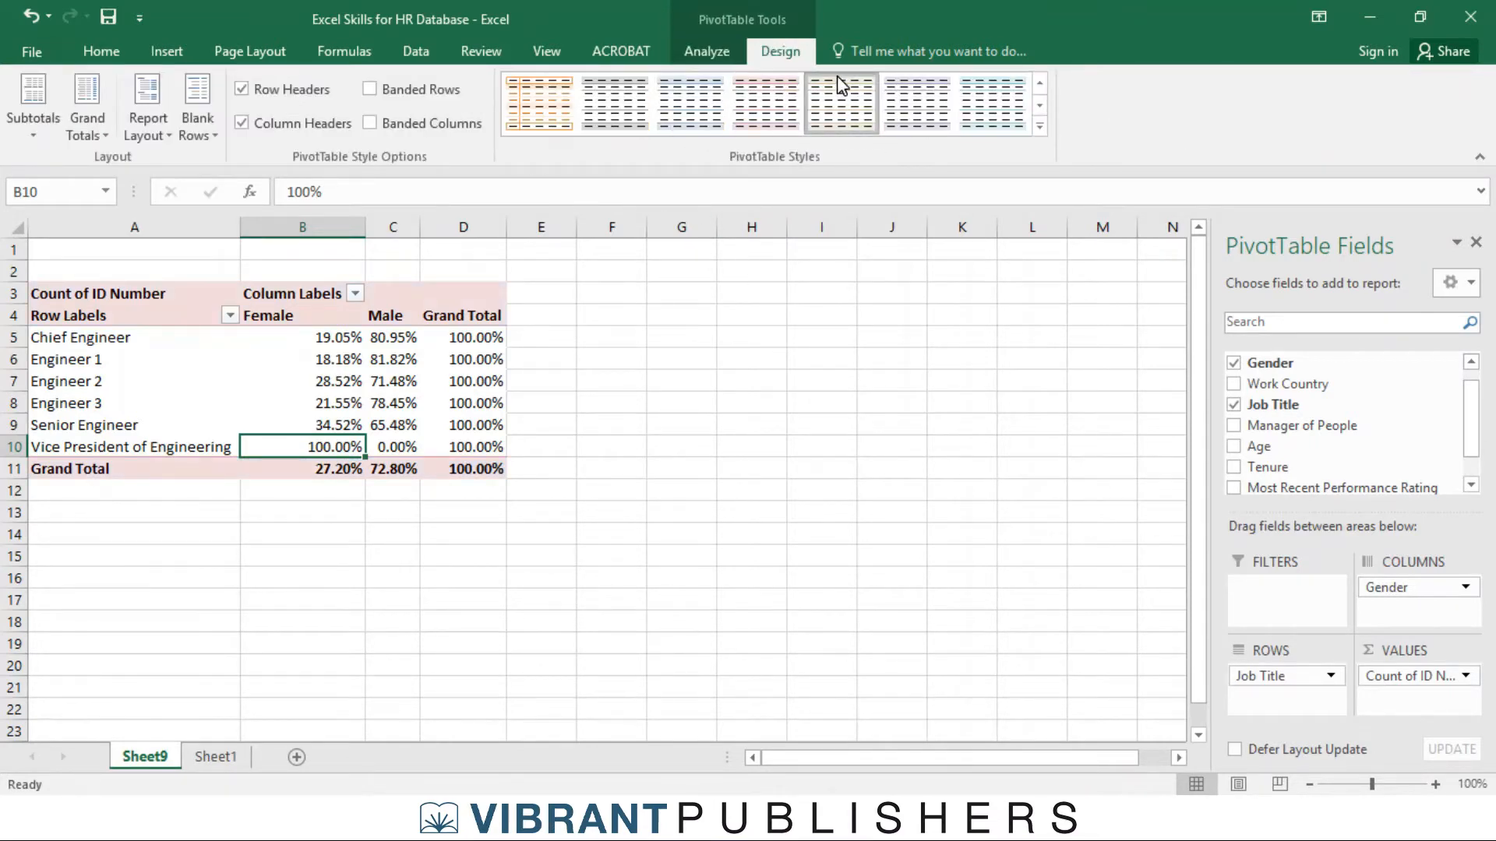
{"action": "left_click", "coordinate": [841, 103]}
{"action": "left_click", "coordinate": [1039, 127]}
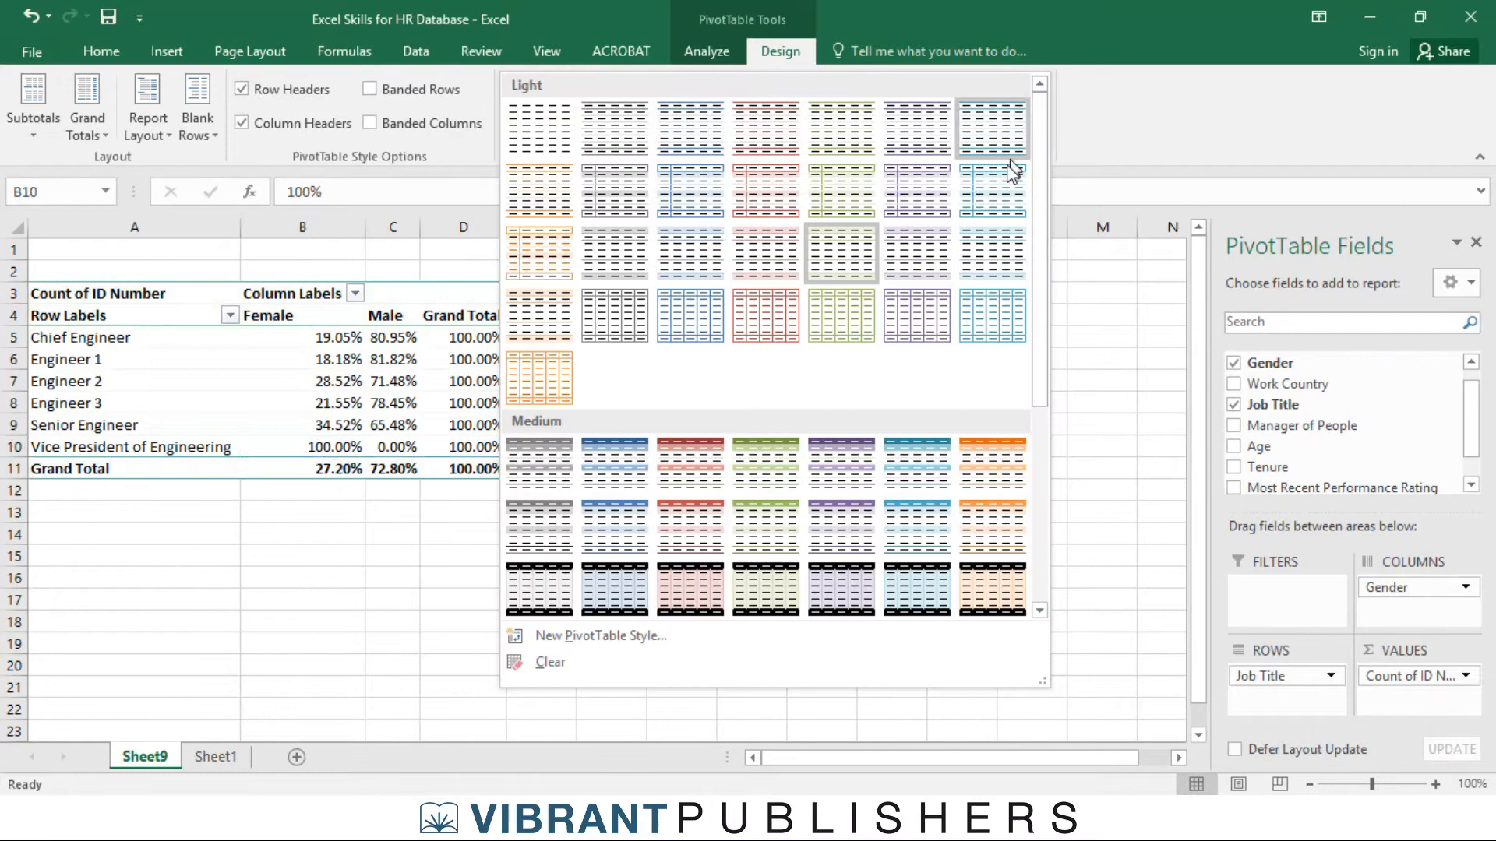
{"action": "left_click", "coordinate": [903, 466]}
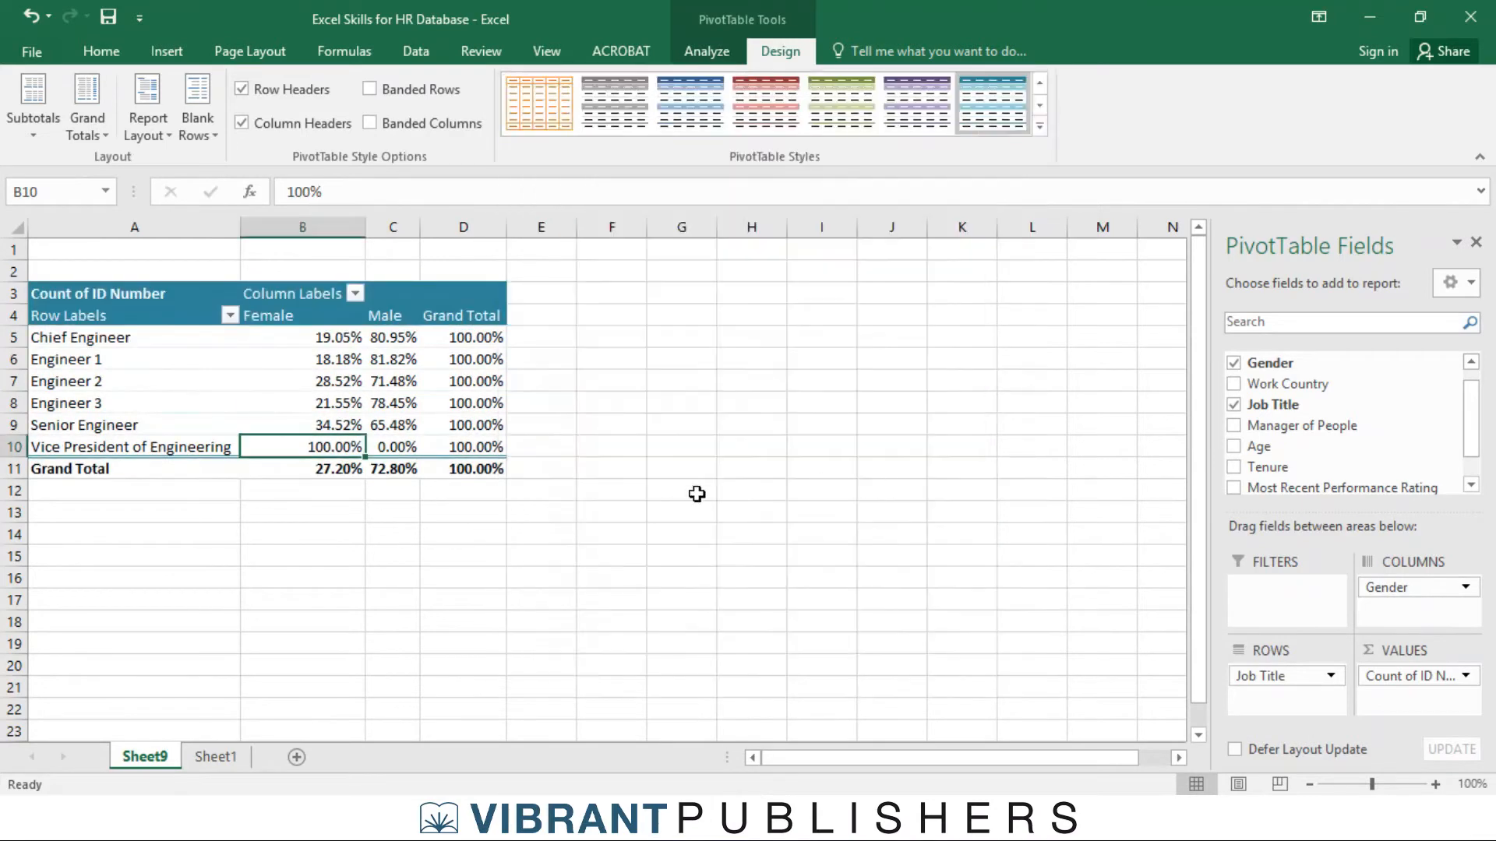
{"action": "left_click", "coordinate": [1039, 126]}
{"action": "left_click", "coordinate": [998, 573]}
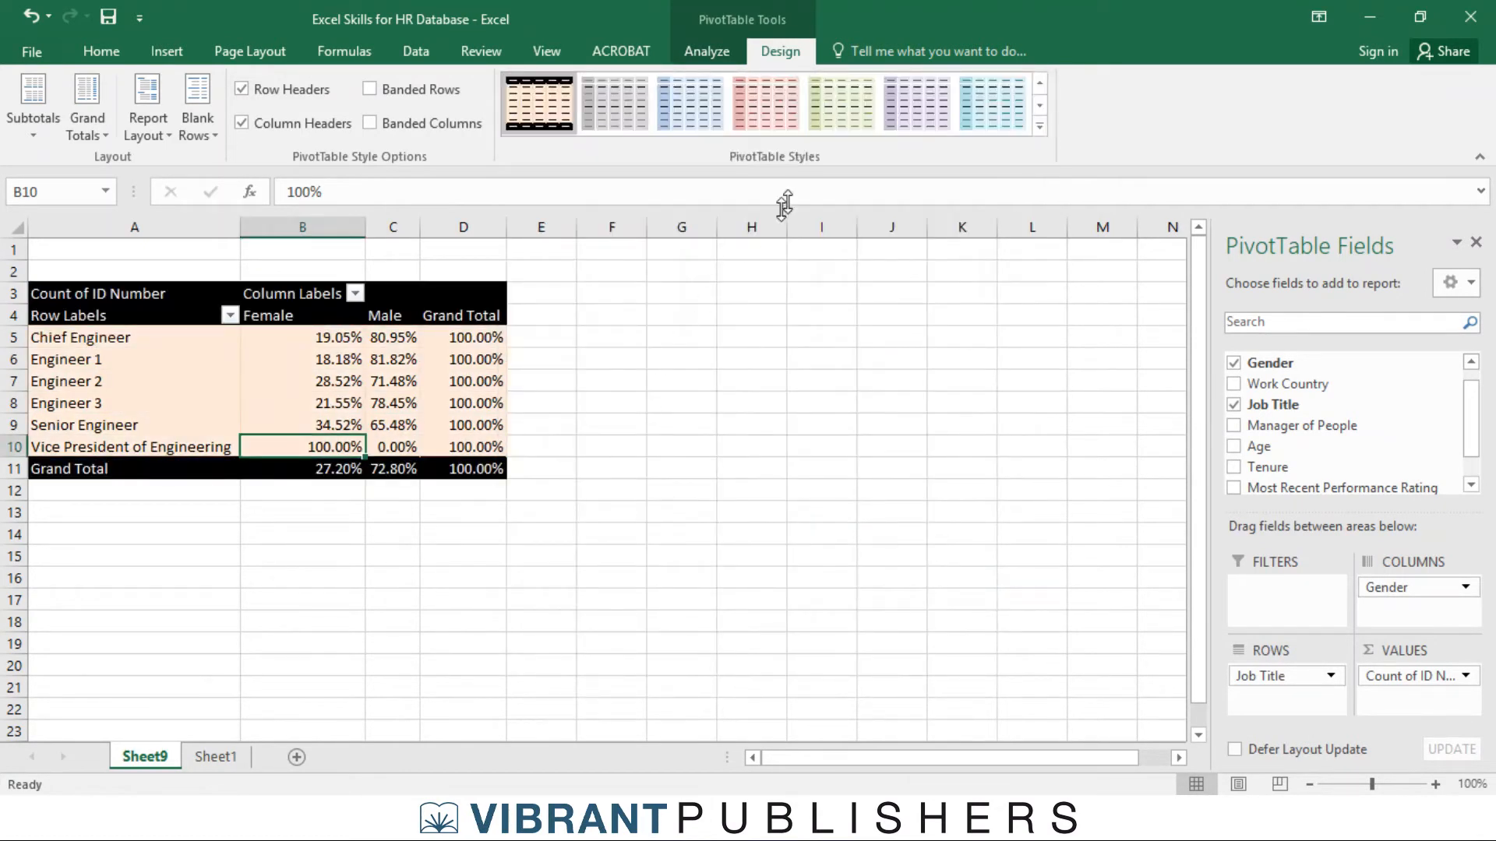
{"action": "left_click", "coordinate": [985, 108]}
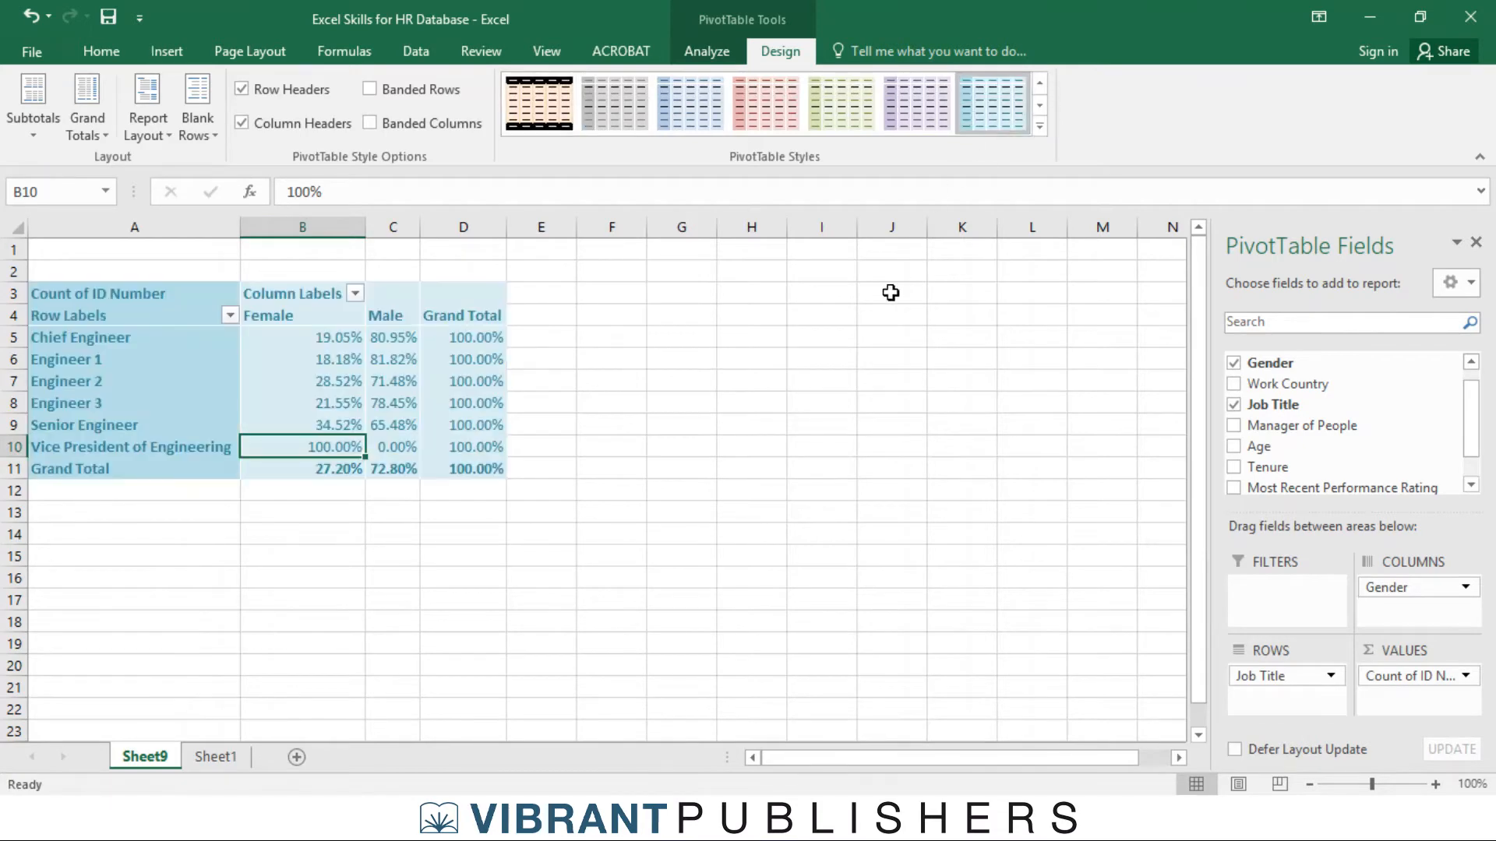
{"action": "left_click", "coordinate": [1039, 126]}
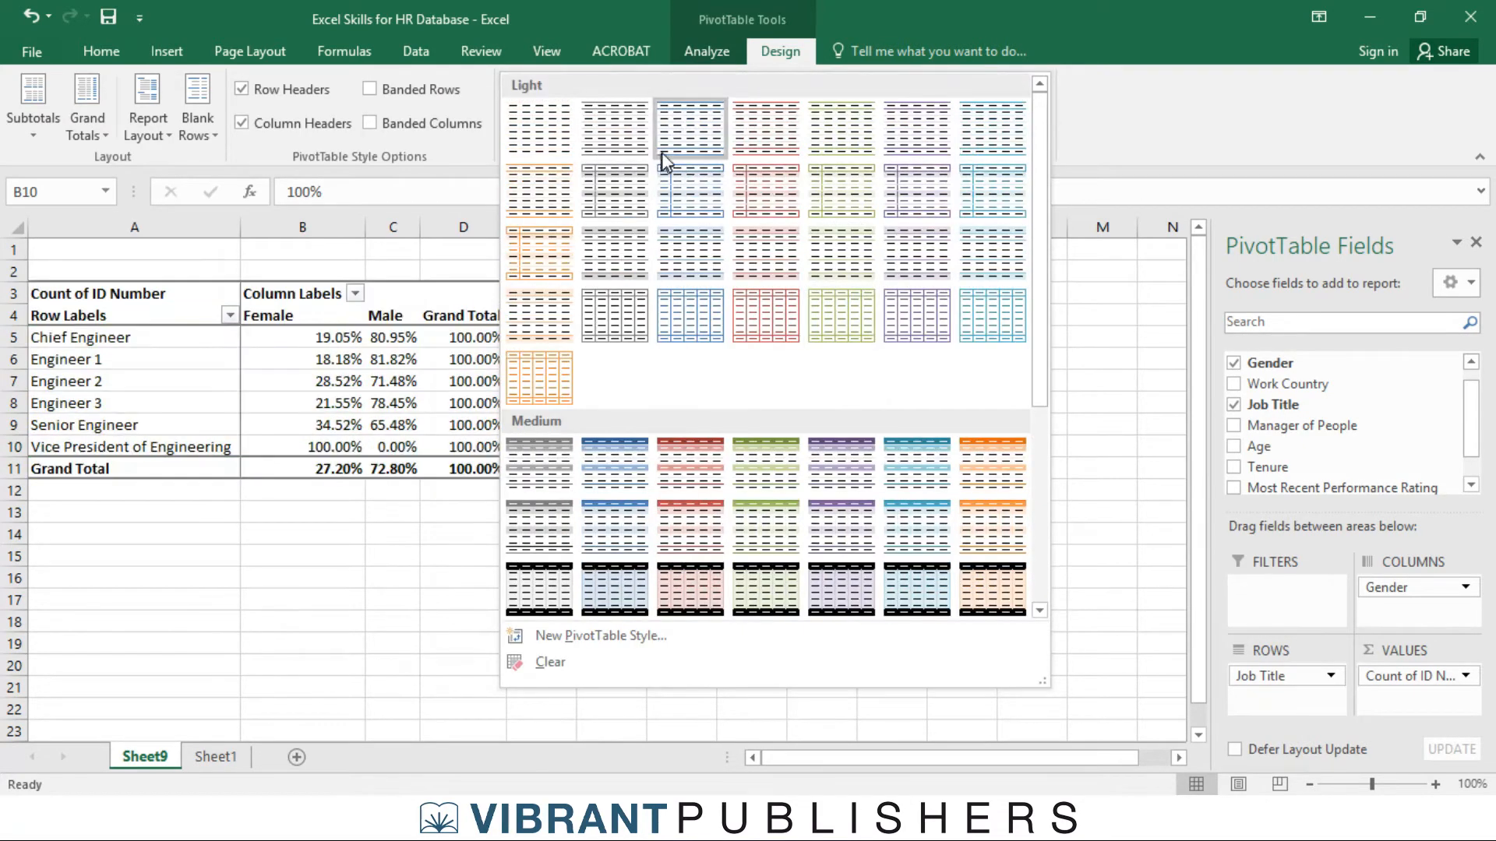
{"action": "left_click", "coordinate": [689, 117]}
{"action": "left_click", "coordinate": [665, 377]}
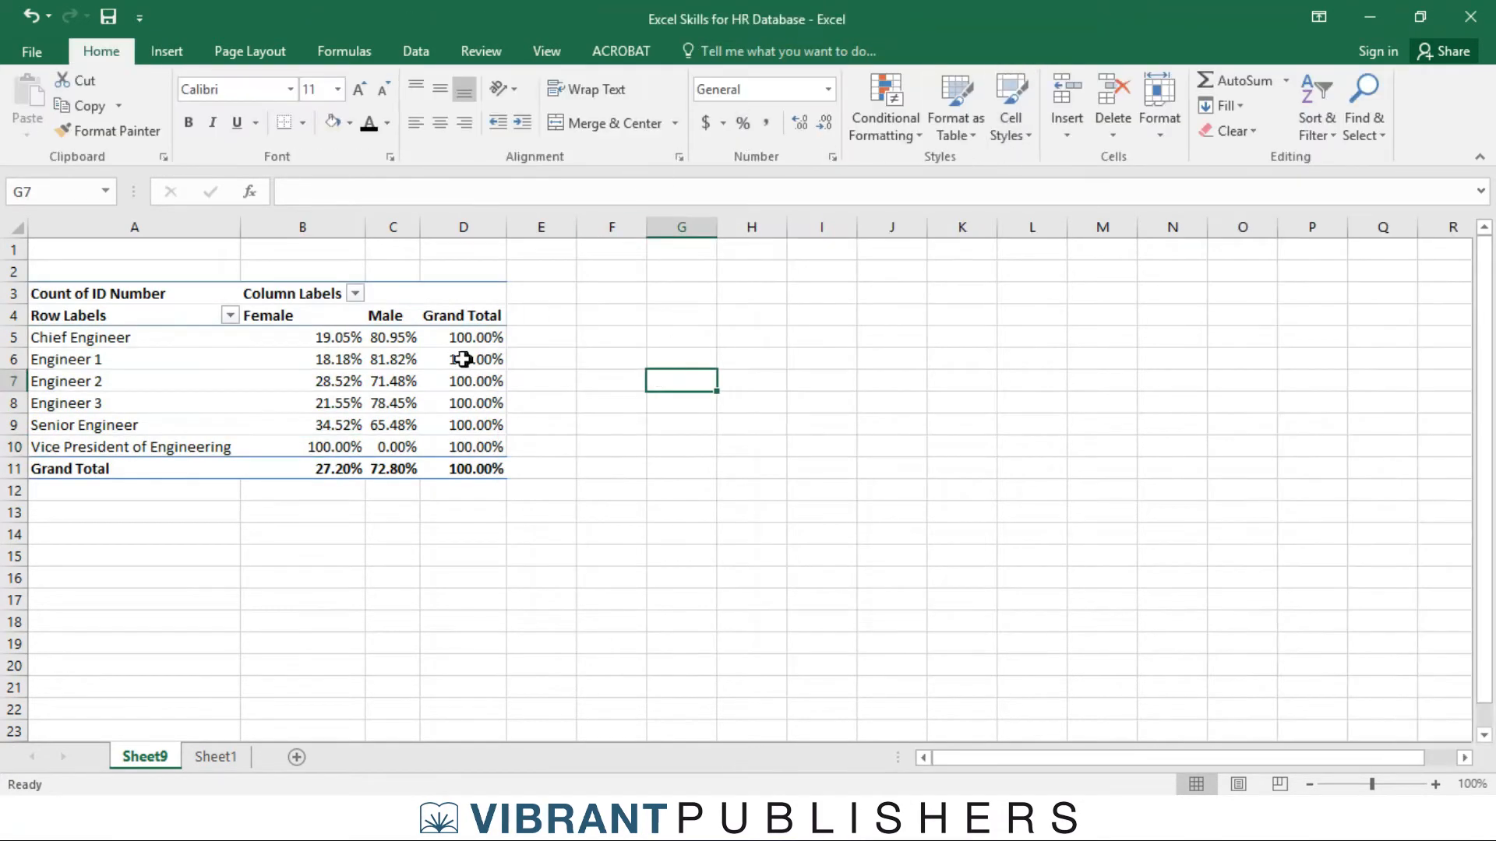
Step: Apply the teal style from the first row of Medium styles to the PivotTable
{"action": "left_click", "coordinate": [464, 359]}
{"action": "left_click", "coordinate": [1040, 126]}
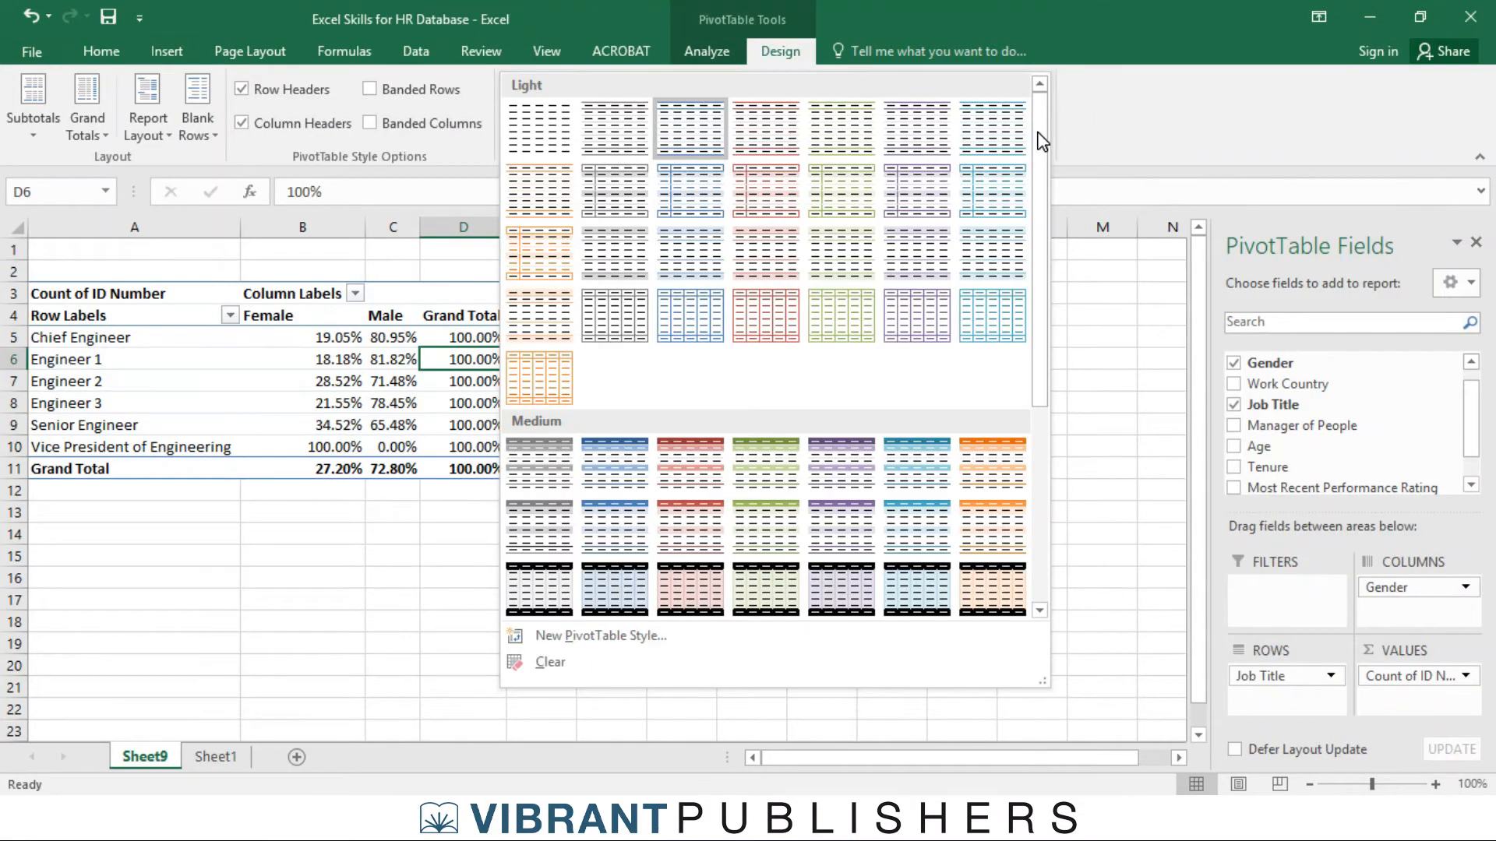
{"action": "left_click", "coordinate": [907, 469]}
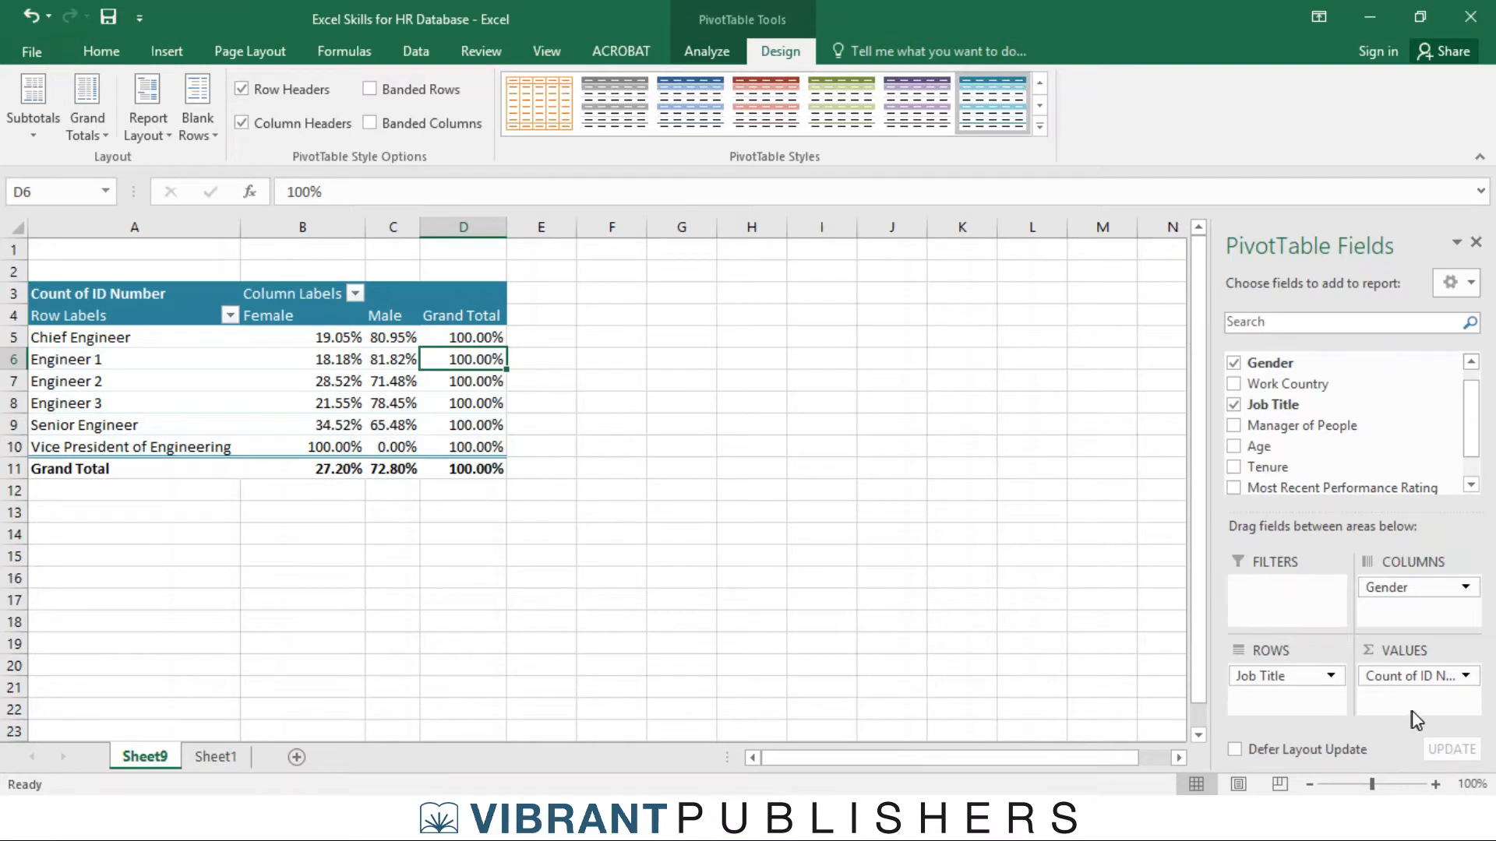
Step: Set the Count of ID Number field to show values with No Calculation
{"action": "left_click", "coordinate": [1465, 674]}
{"action": "left_click", "coordinate": [1435, 652]}
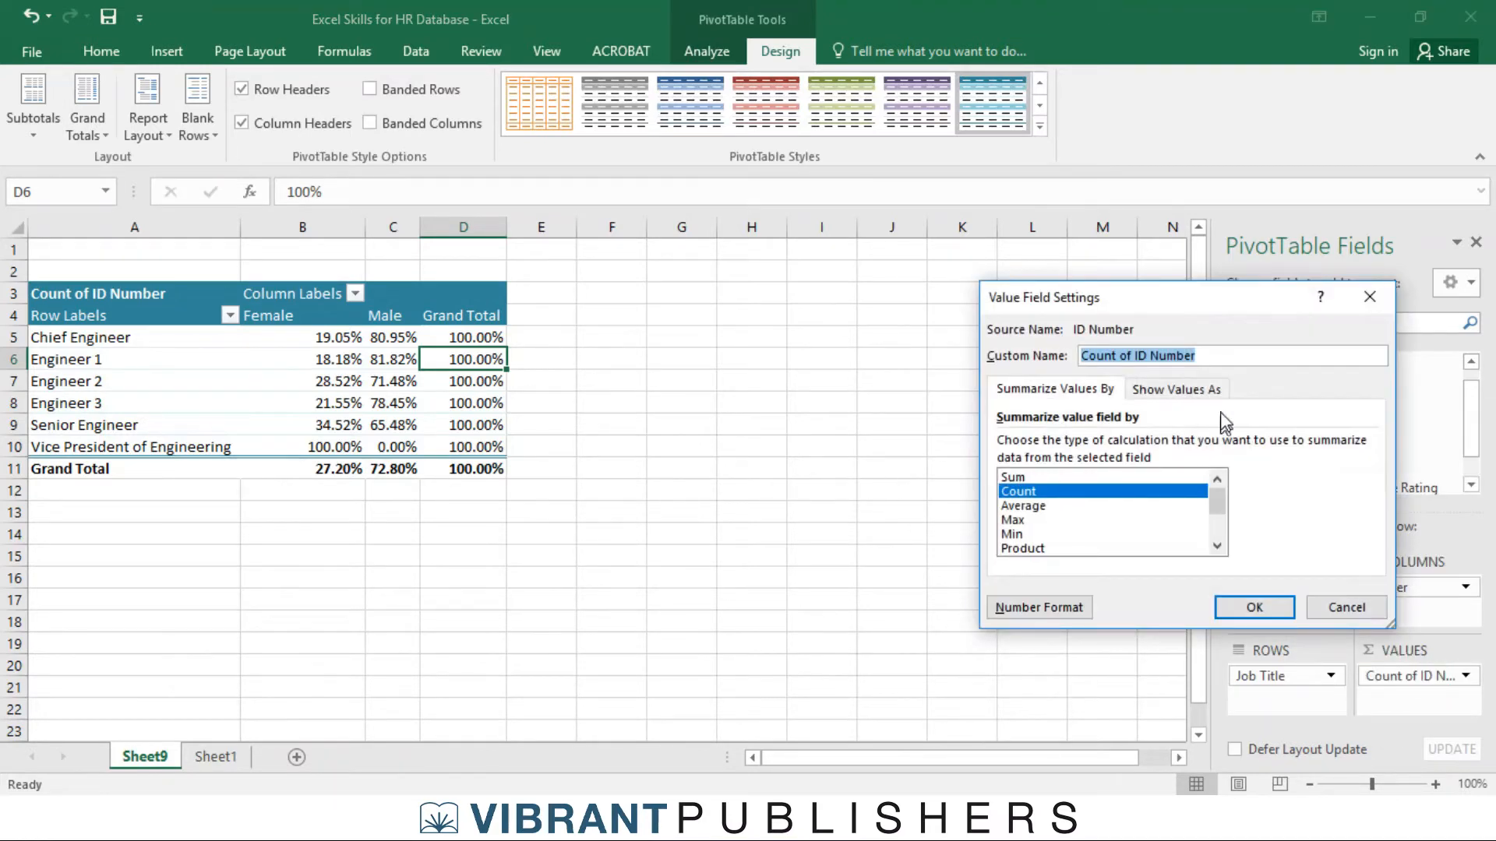
{"action": "left_click", "coordinate": [1177, 388]}
{"action": "left_click", "coordinate": [1185, 447]}
{"action": "left_click", "coordinate": [1175, 460]}
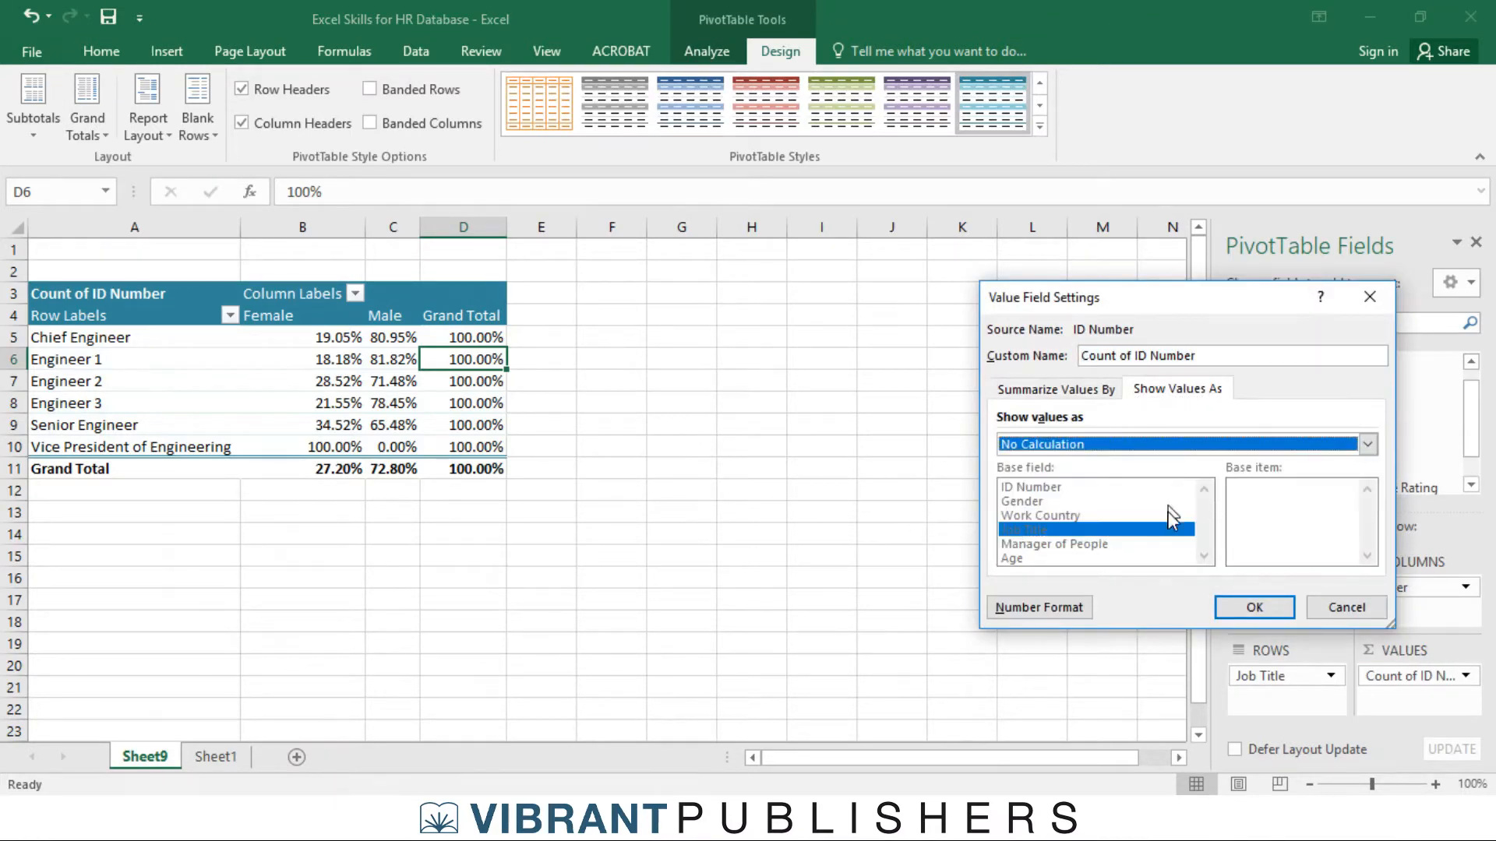
{"action": "left_click", "coordinate": [1254, 608]}
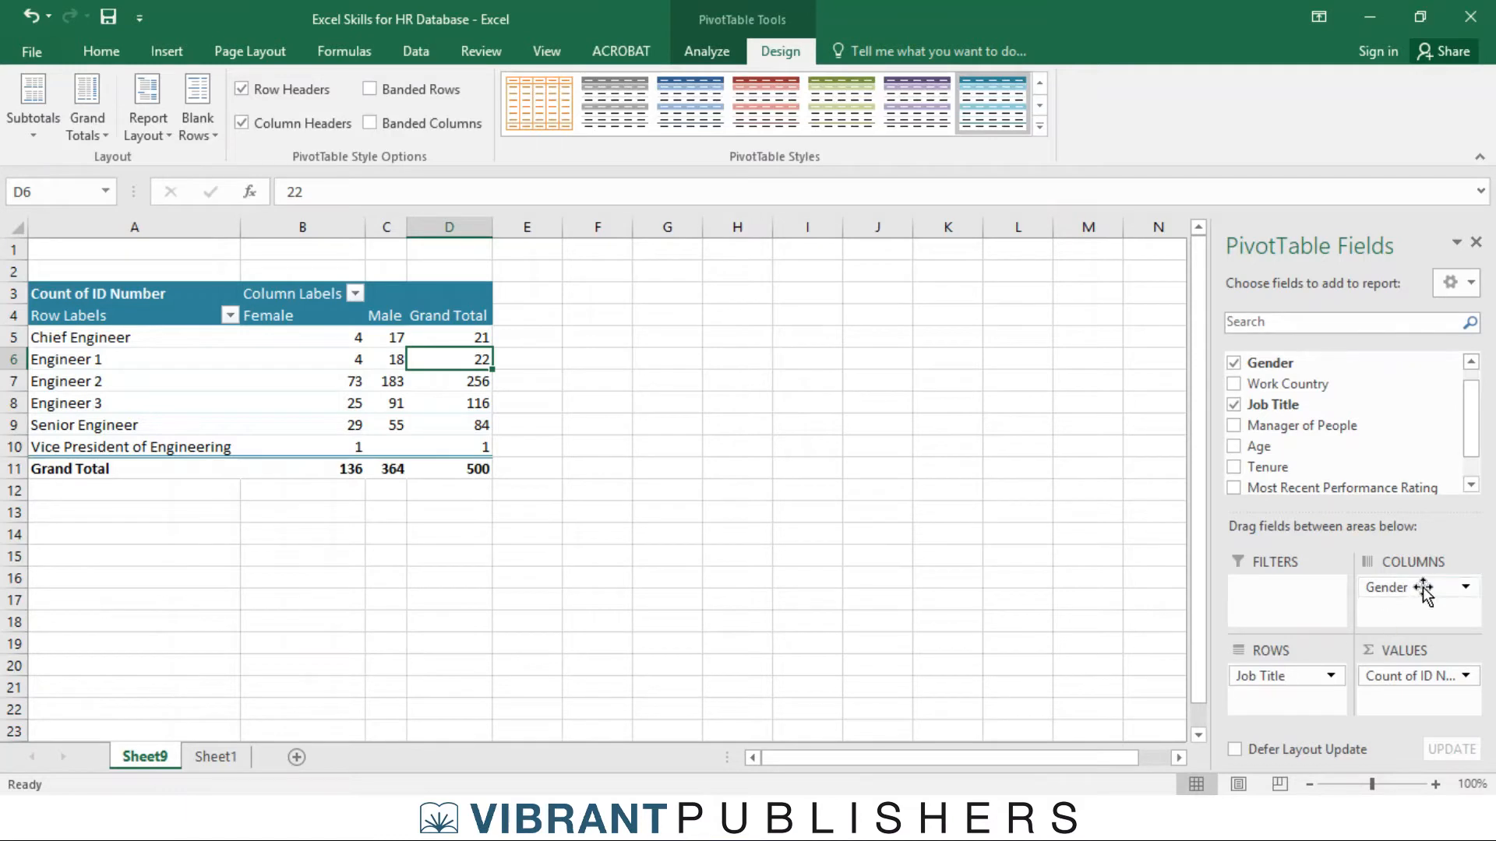
Step: Move Gender from the PivotTable columns to the report filters and filter the job titles to Female
{"action": "left_click_drag", "start_coordinate": [1424, 590], "coordinate": [1293, 594]}
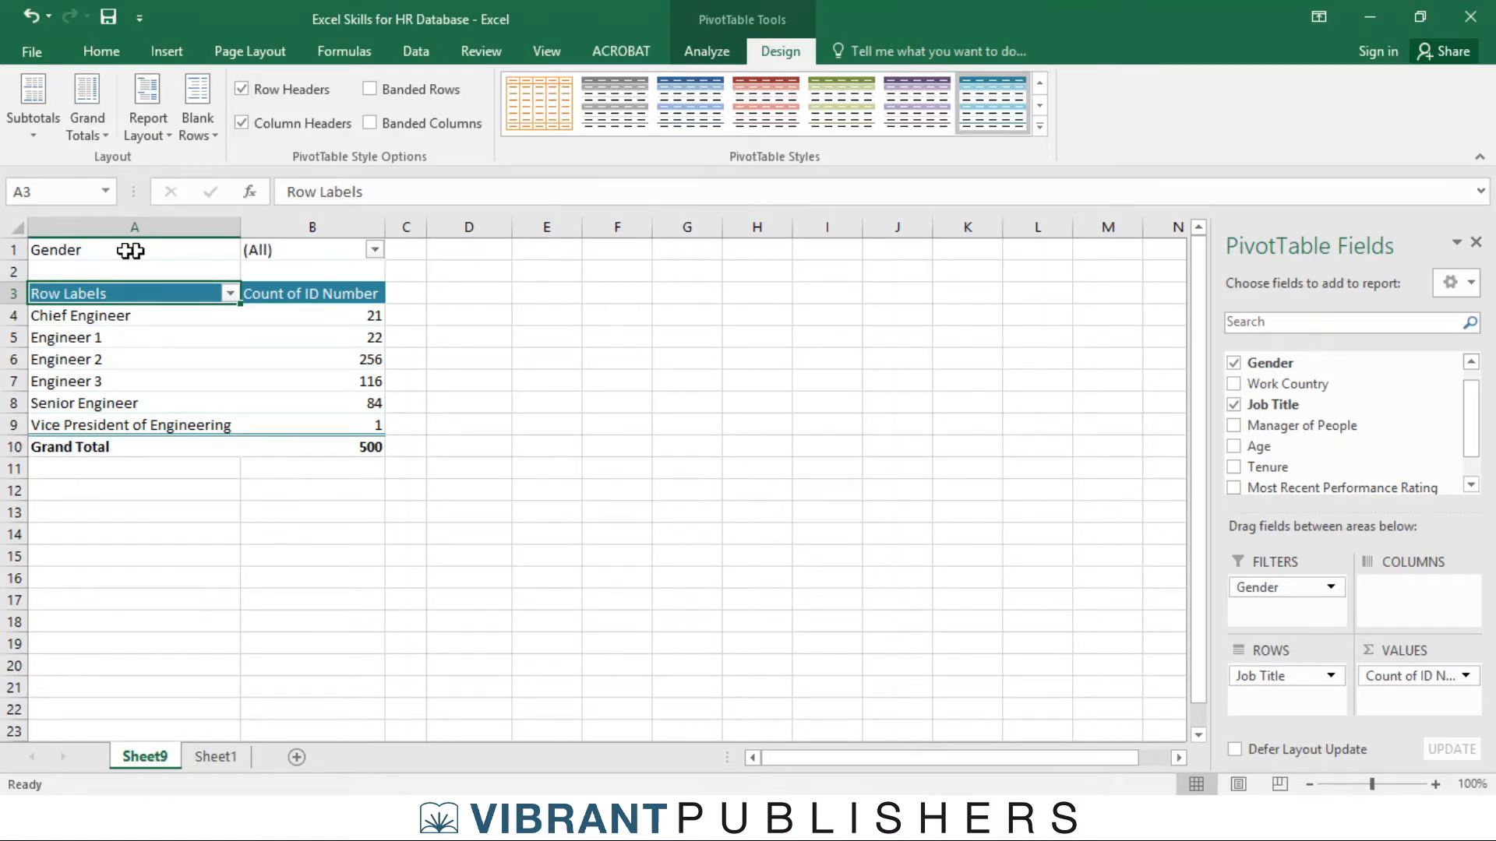
{"action": "left_click", "coordinate": [373, 250]}
{"action": "left_click", "coordinate": [172, 318]}
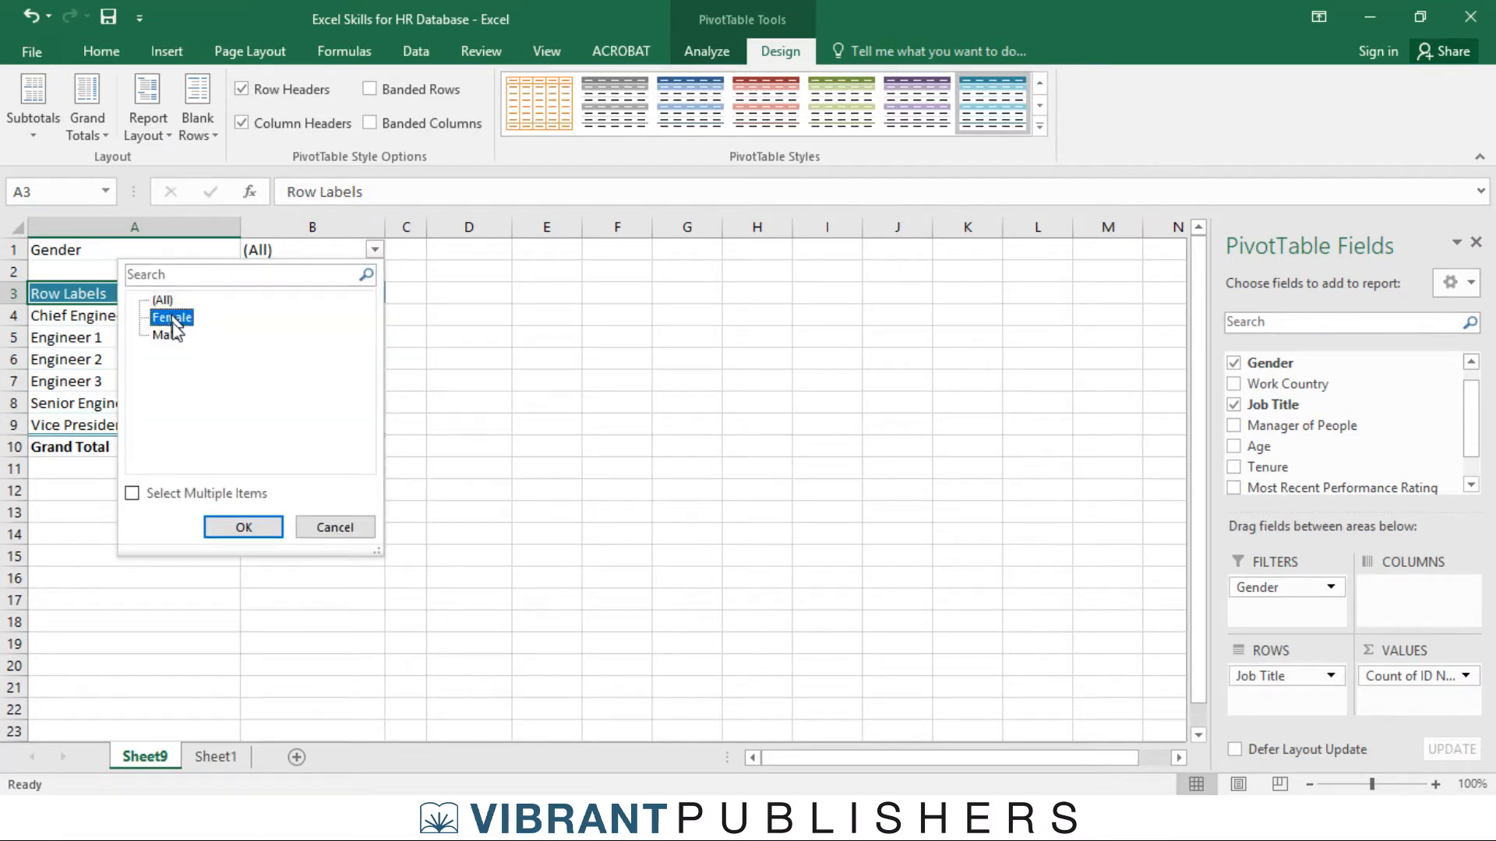
{"action": "left_click", "coordinate": [251, 525]}
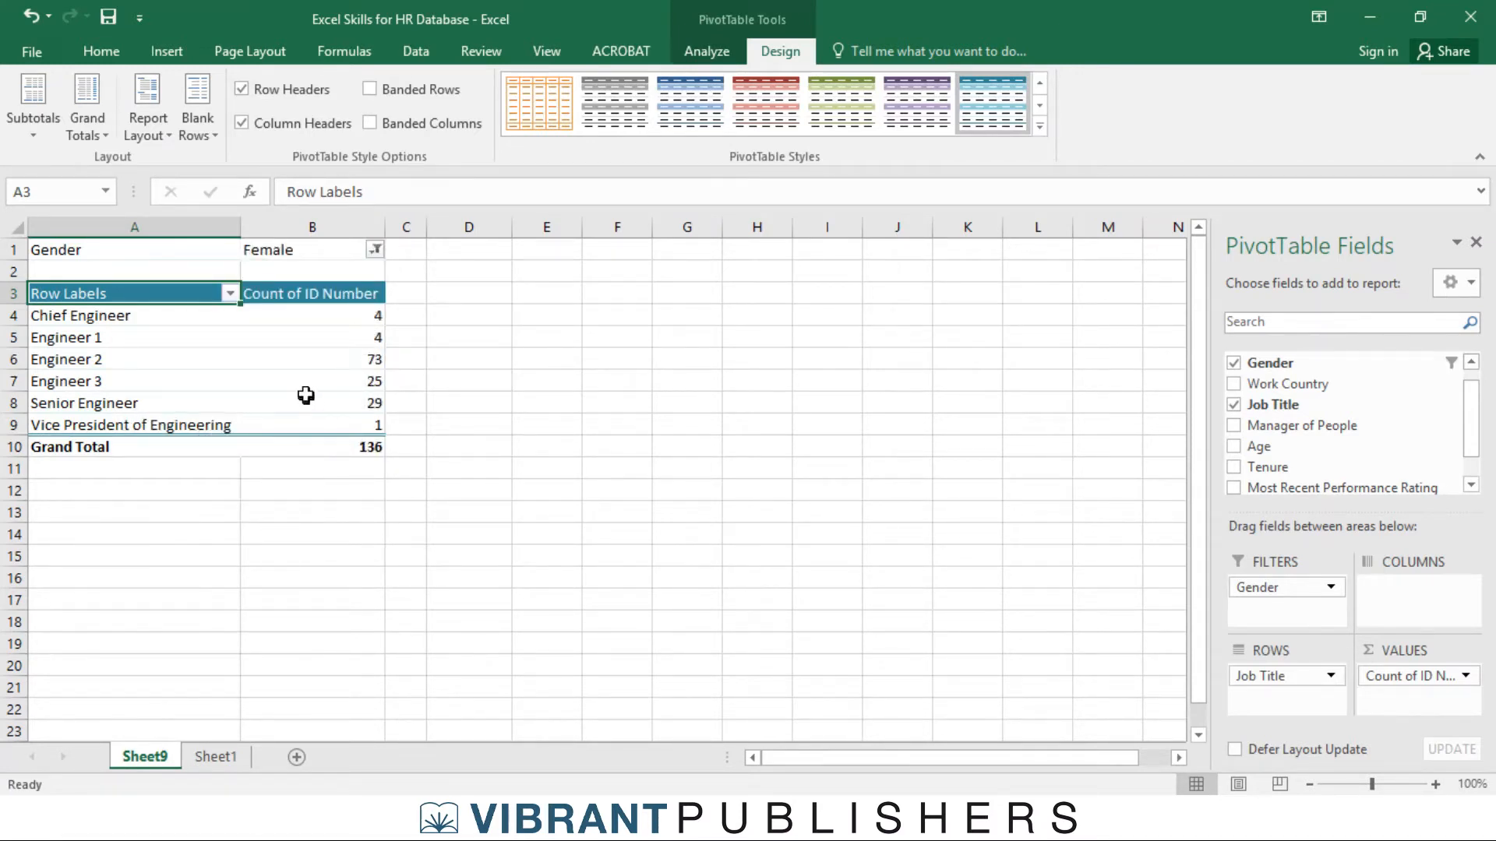
Step: Change the Gender report filter to Male
{"action": "left_click", "coordinate": [375, 250]}
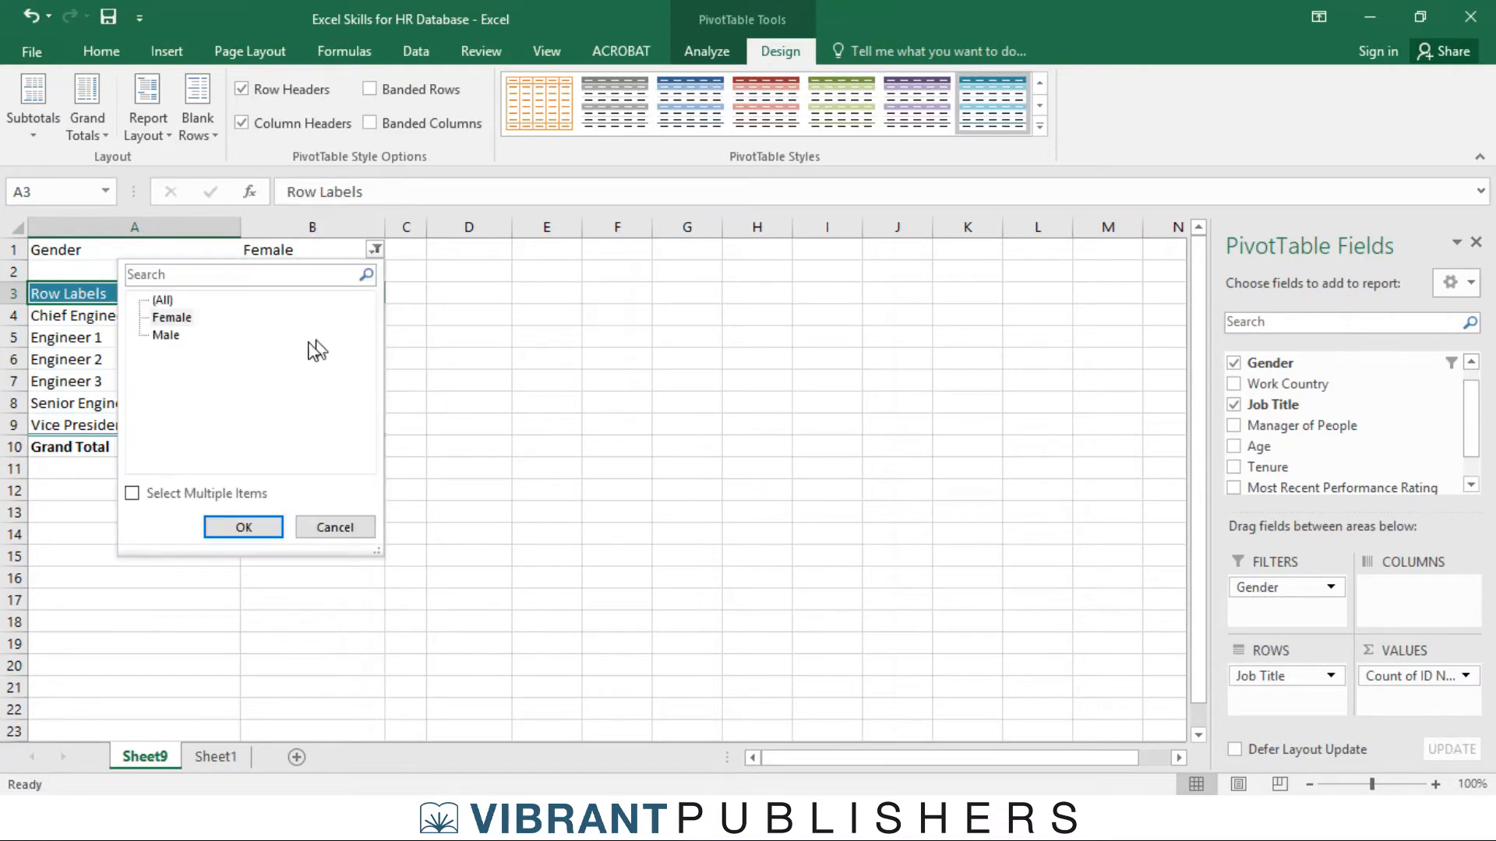
{"action": "left_click", "coordinate": [165, 335]}
{"action": "left_click", "coordinate": [244, 527]}
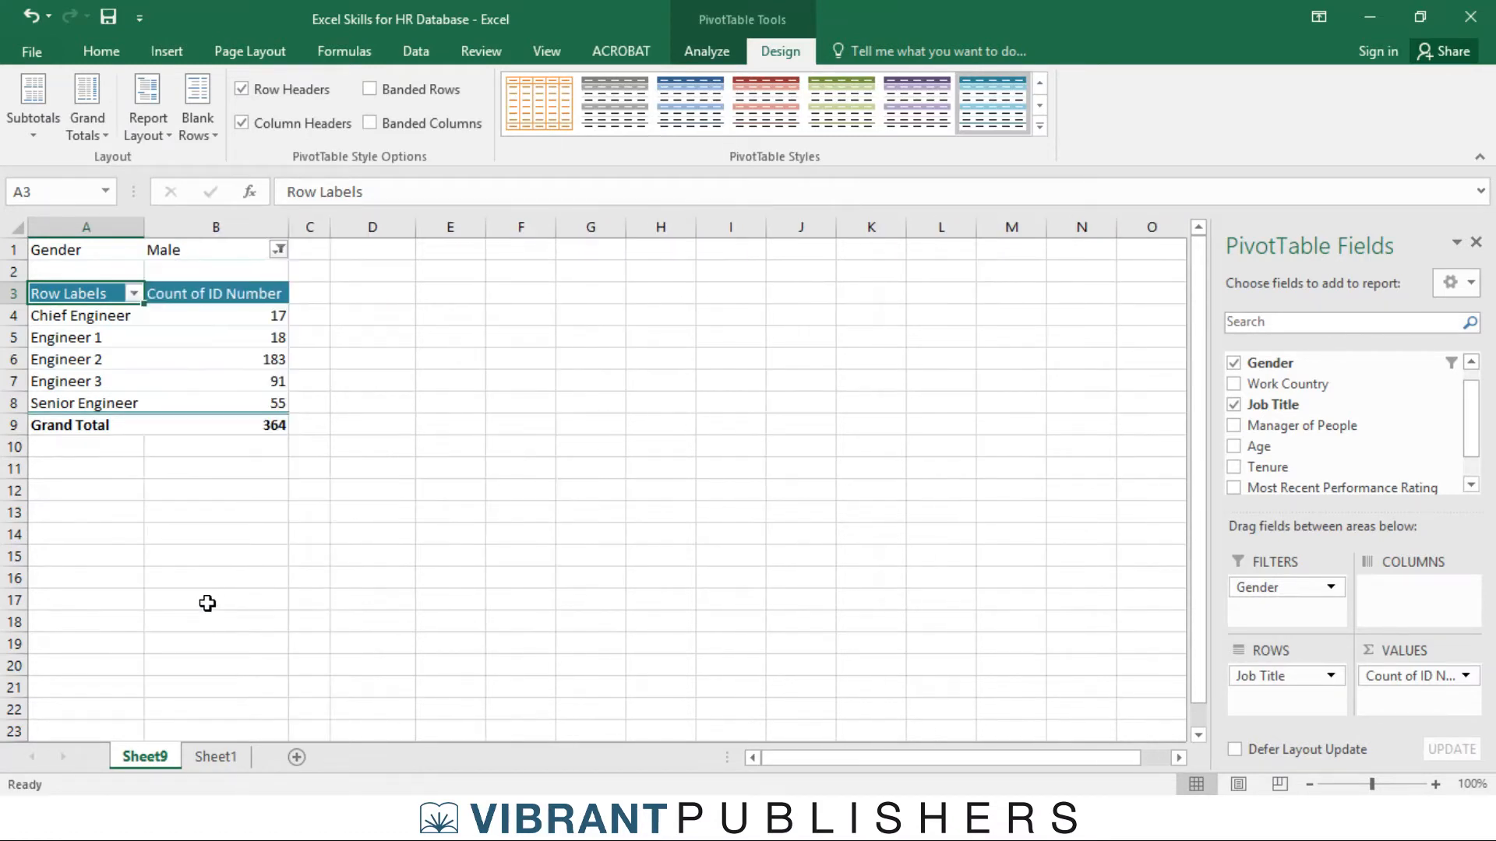
Step: Reset the Gender report filter to (All) and move Gender back to the PivotTable columns
{"action": "left_click", "coordinate": [278, 249]}
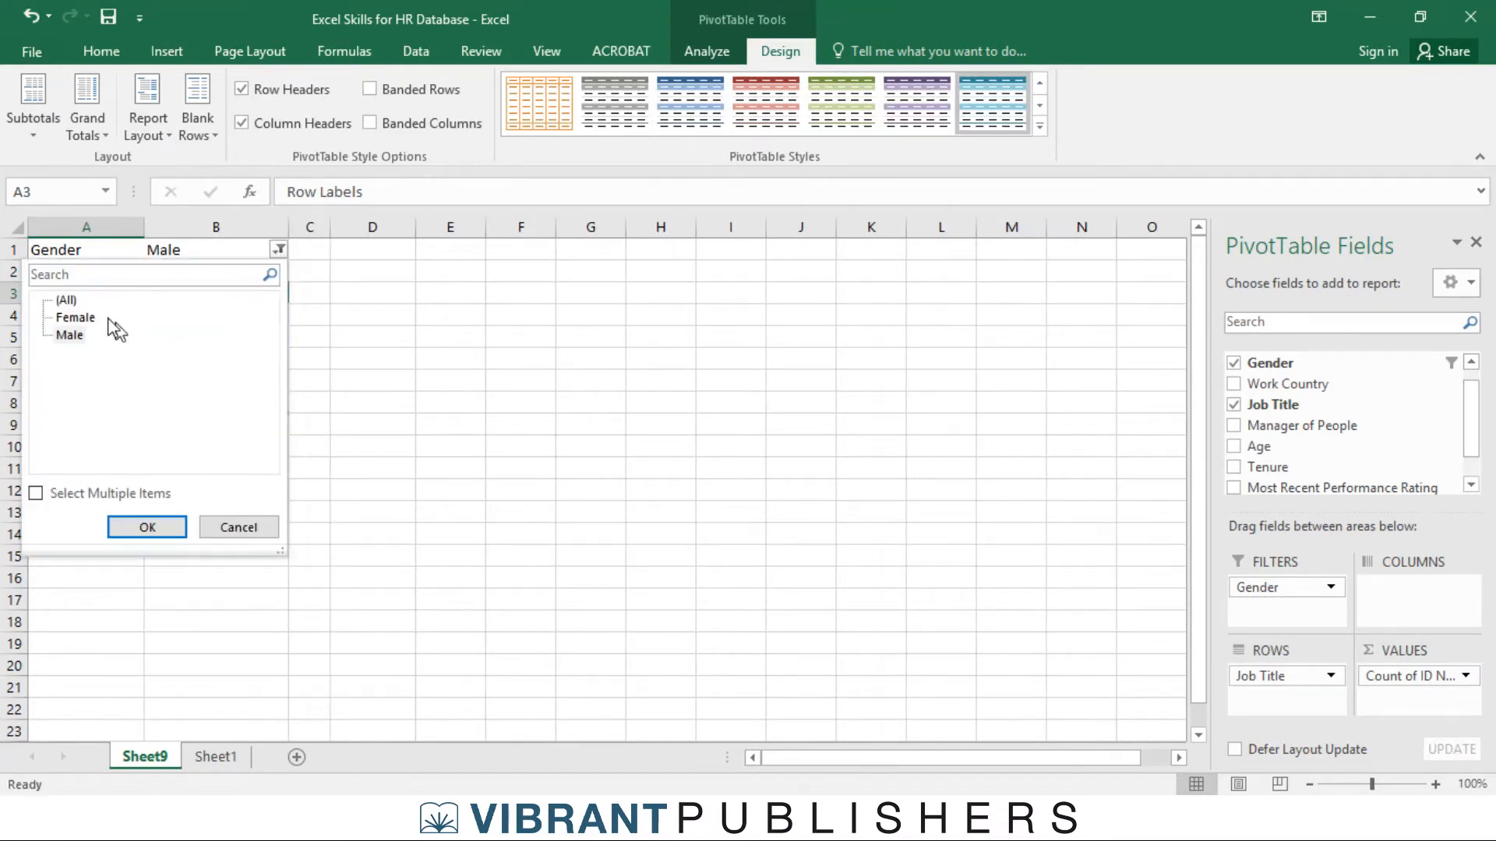
{"action": "left_click", "coordinate": [147, 527]}
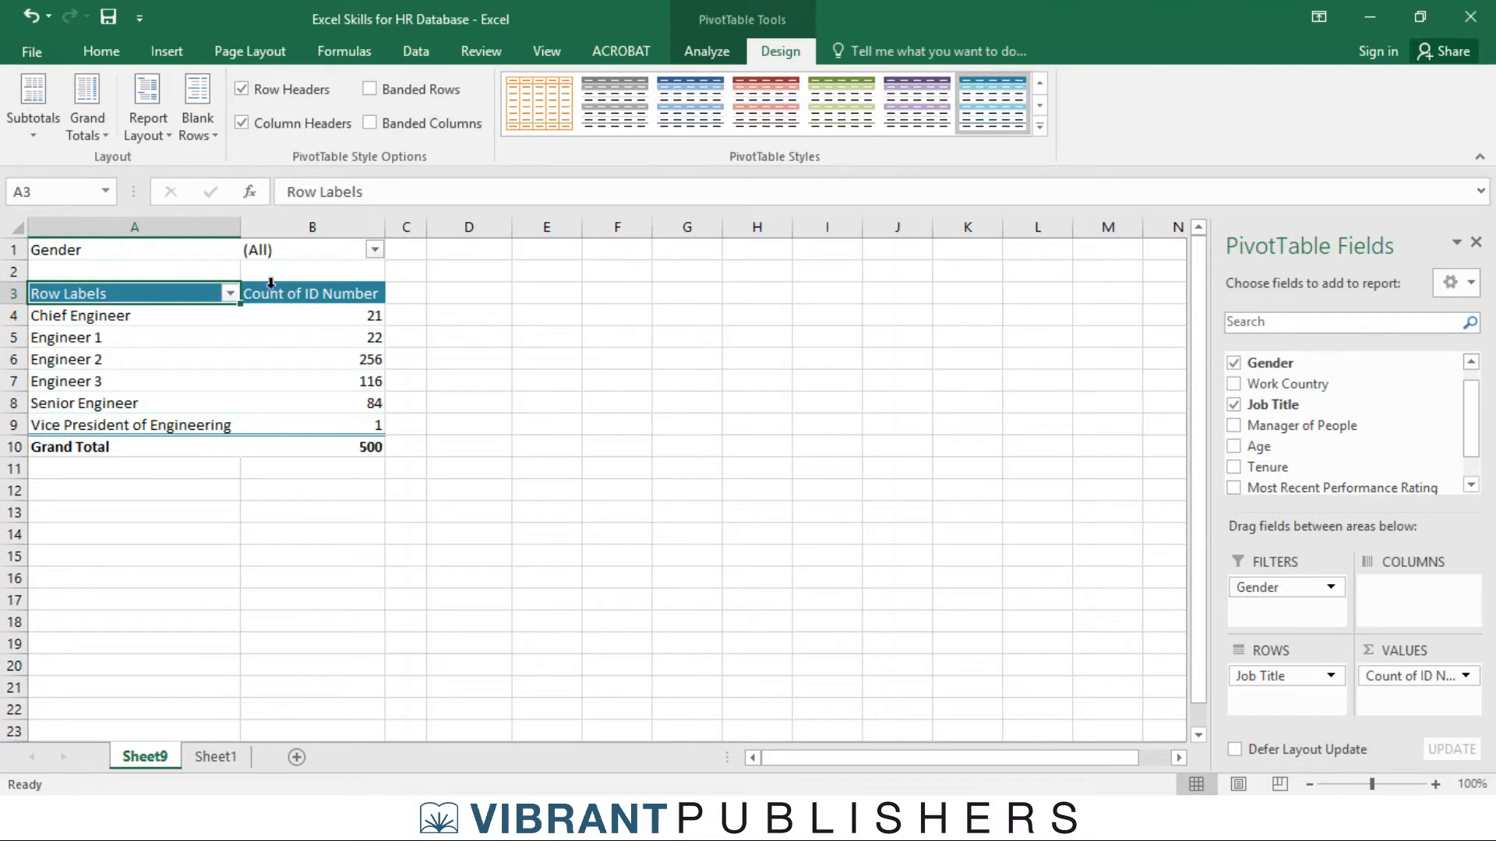
{"action": "left_click_drag", "start_coordinate": [1273, 589], "coordinate": [1386, 600]}
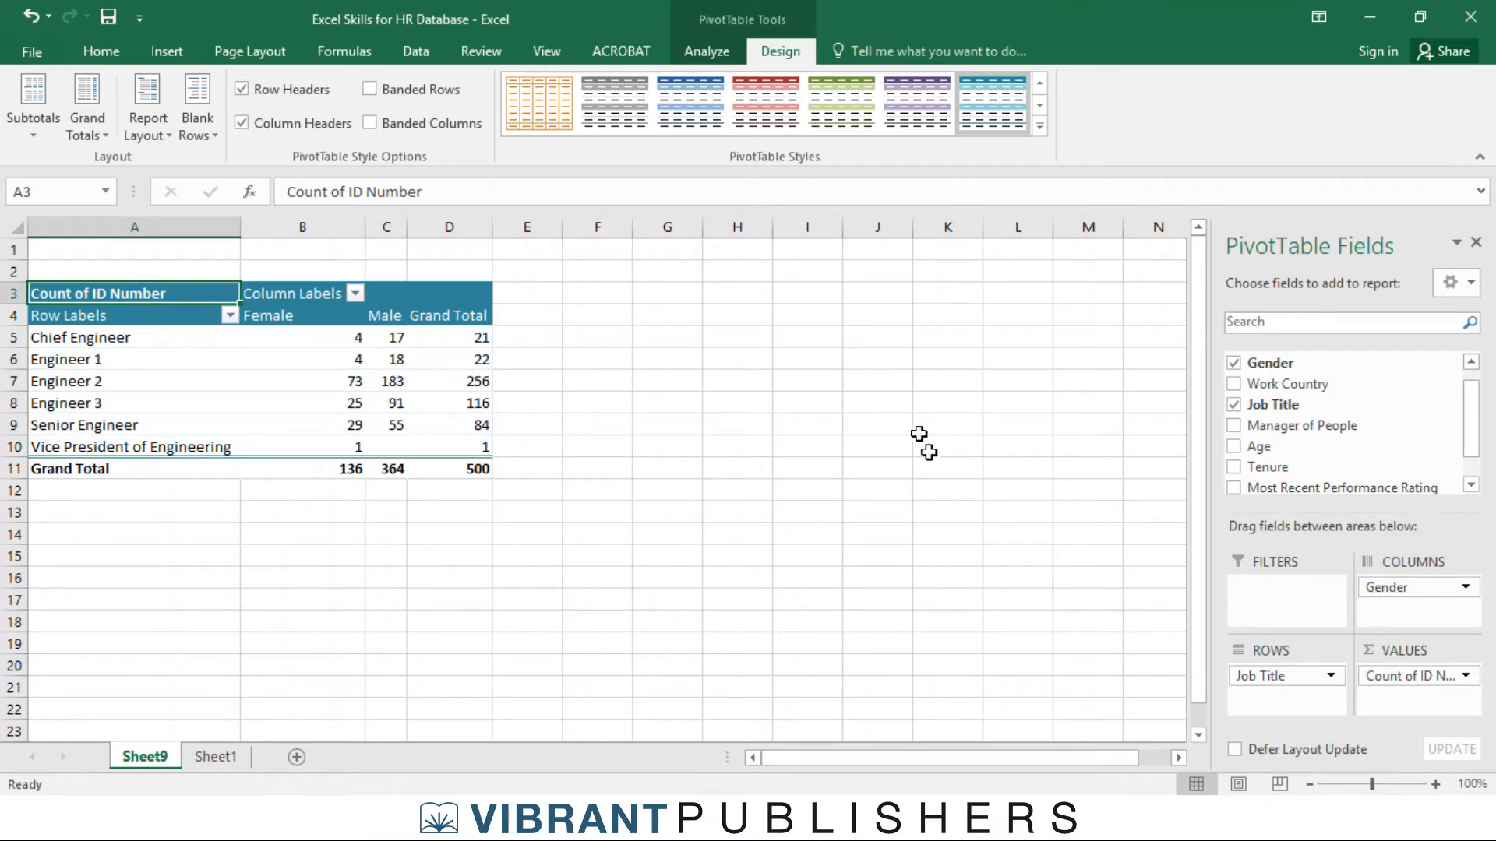
Step: Insert a Stacked Column PivotChart based on the PivotTable and move it beside the table's Grand Total column
{"action": "left_click", "coordinate": [166, 51]}
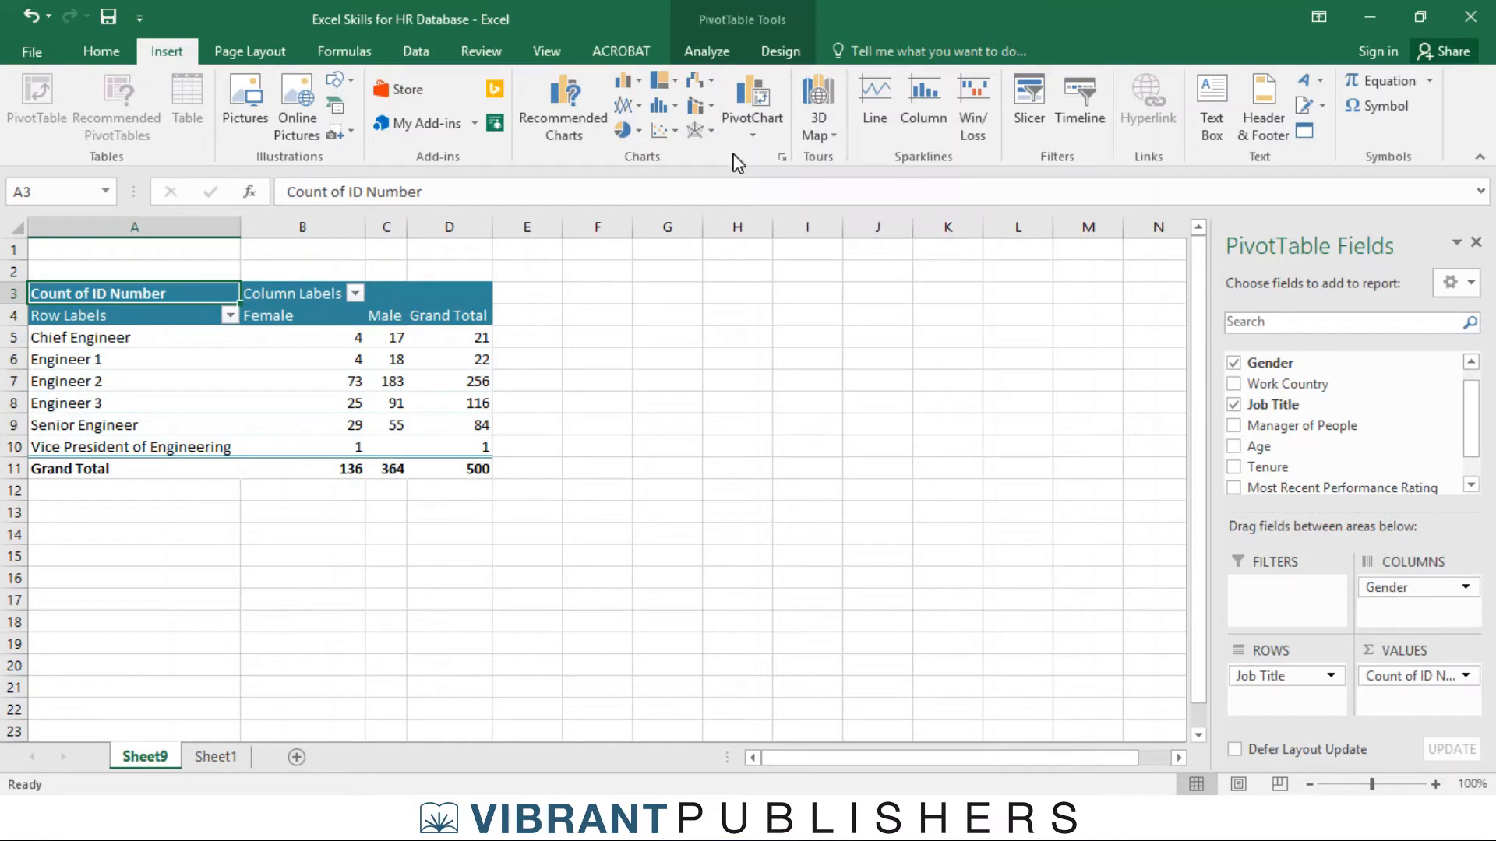
{"action": "left_click", "coordinate": [752, 100]}
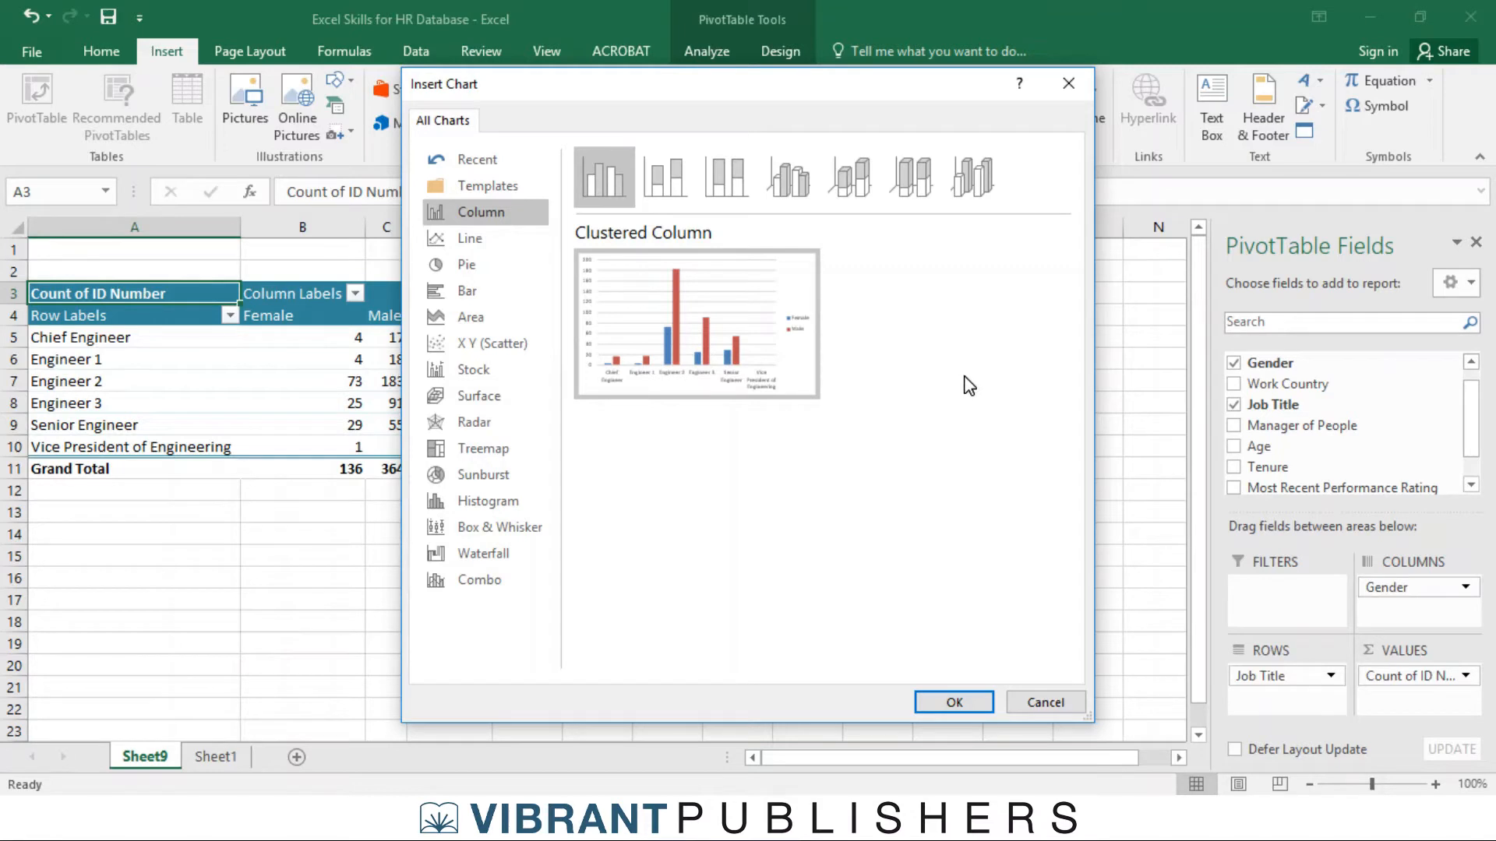
{"action": "left_click", "coordinate": [679, 189]}
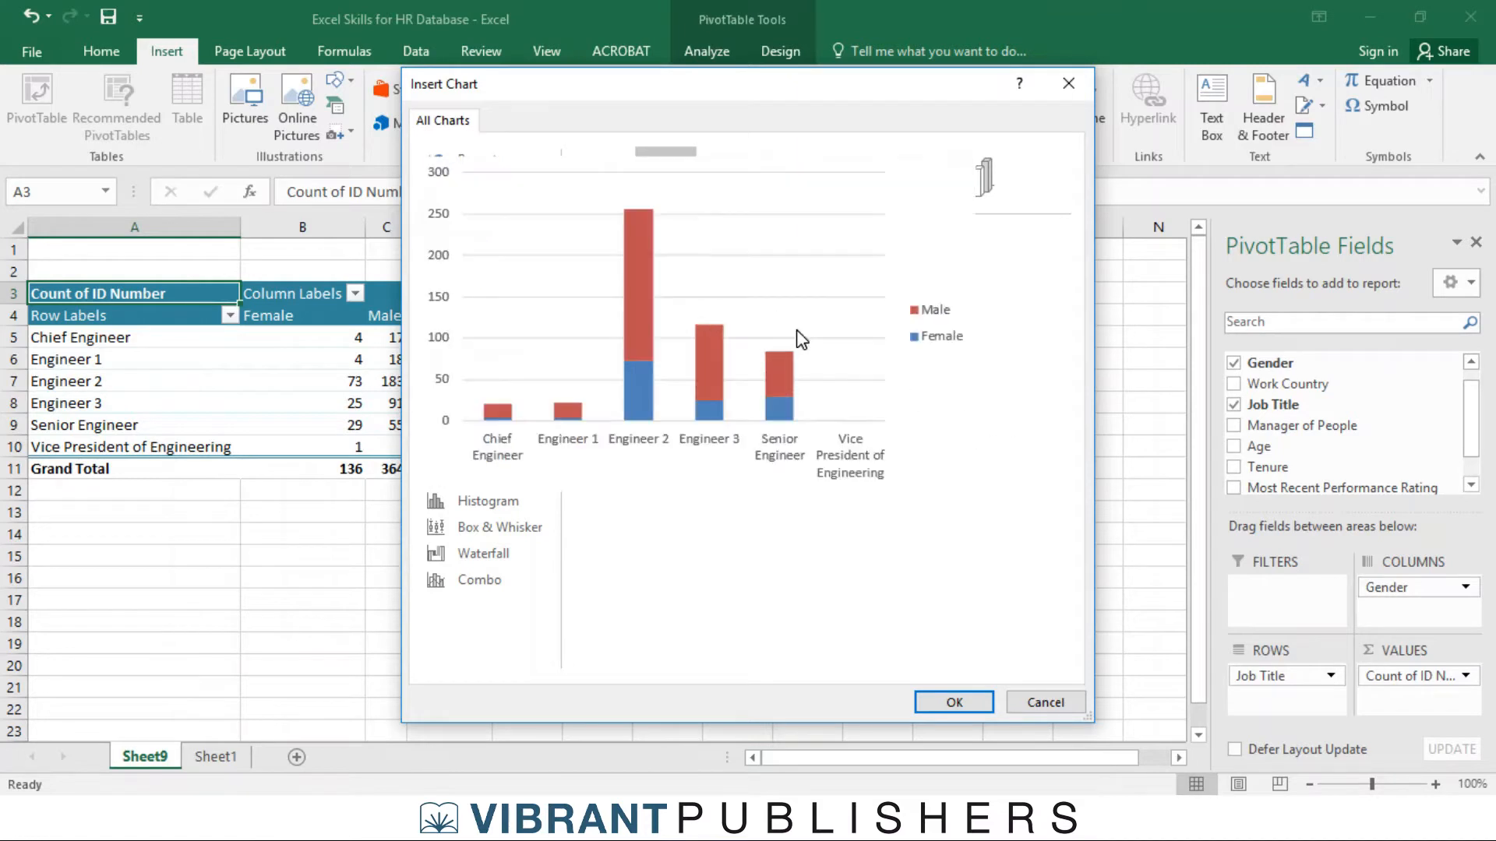
{"action": "mouse_move", "coordinate": [736, 329]}
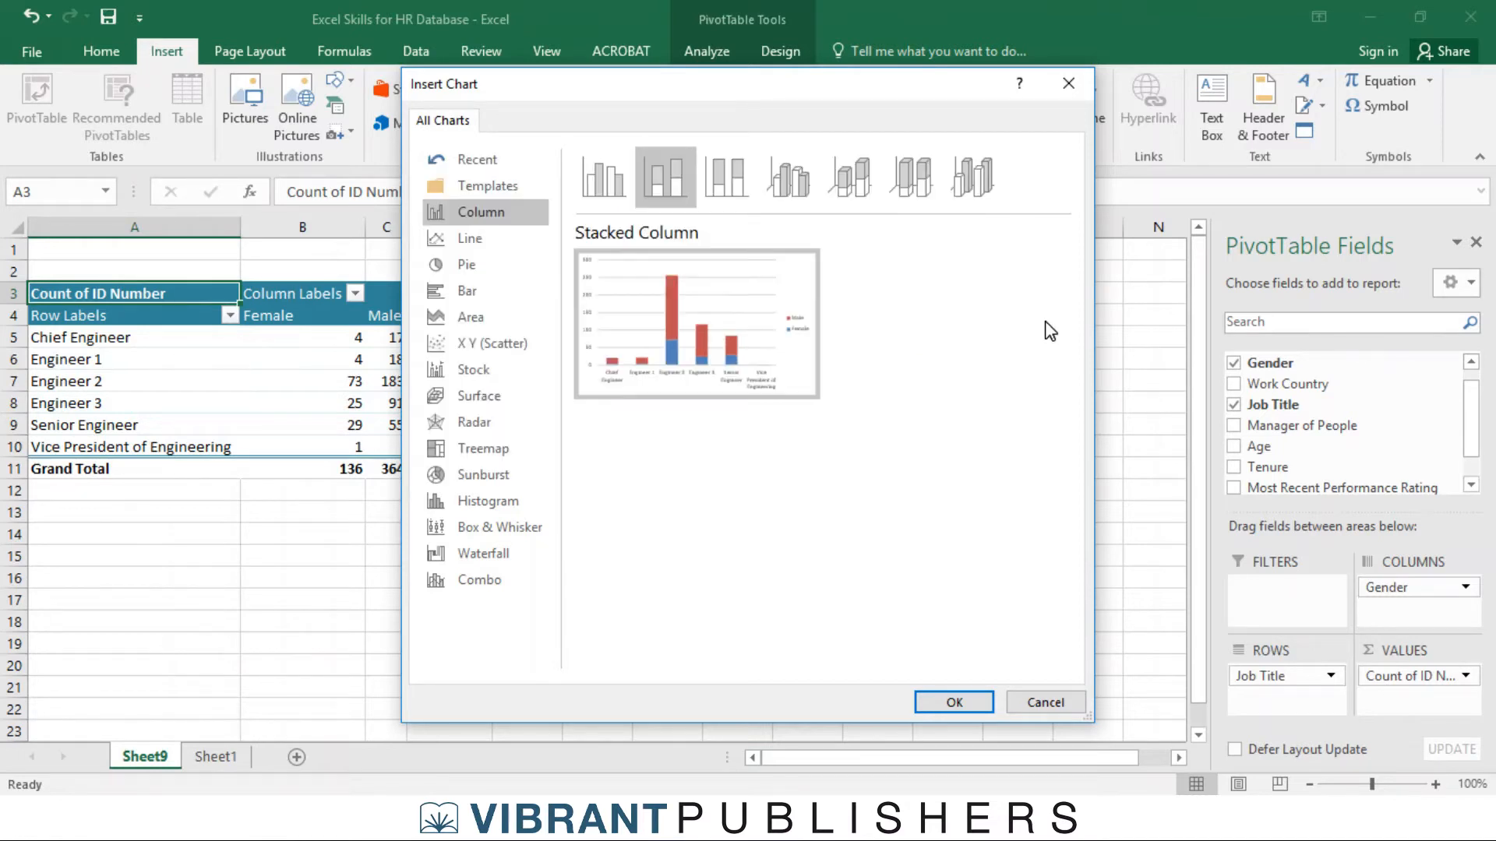
{"action": "left_click", "coordinate": [985, 194]}
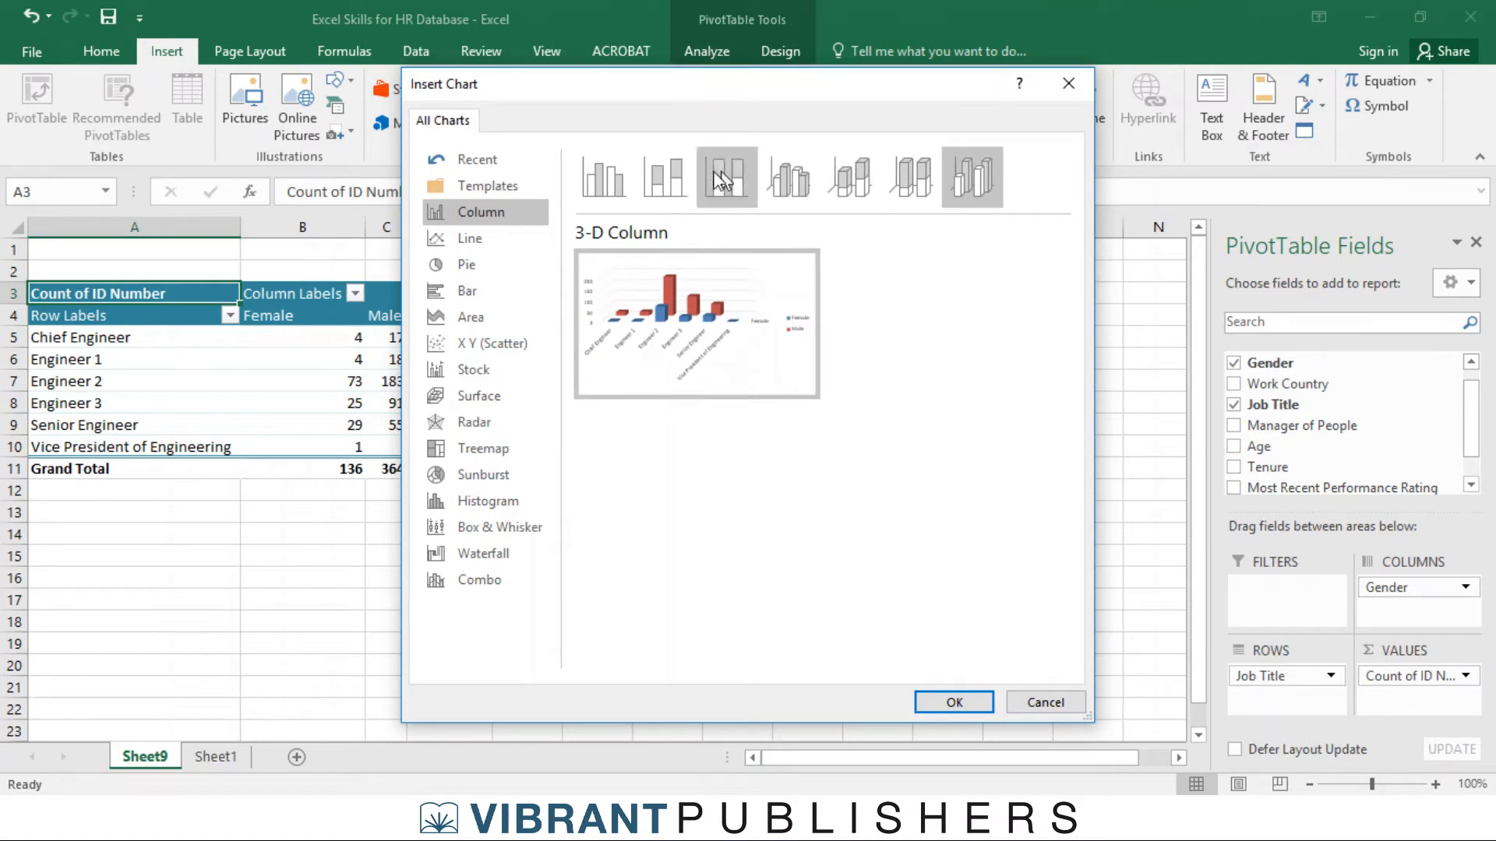
{"action": "left_click", "coordinate": [665, 177]}
{"action": "mouse_move", "coordinate": [768, 342]}
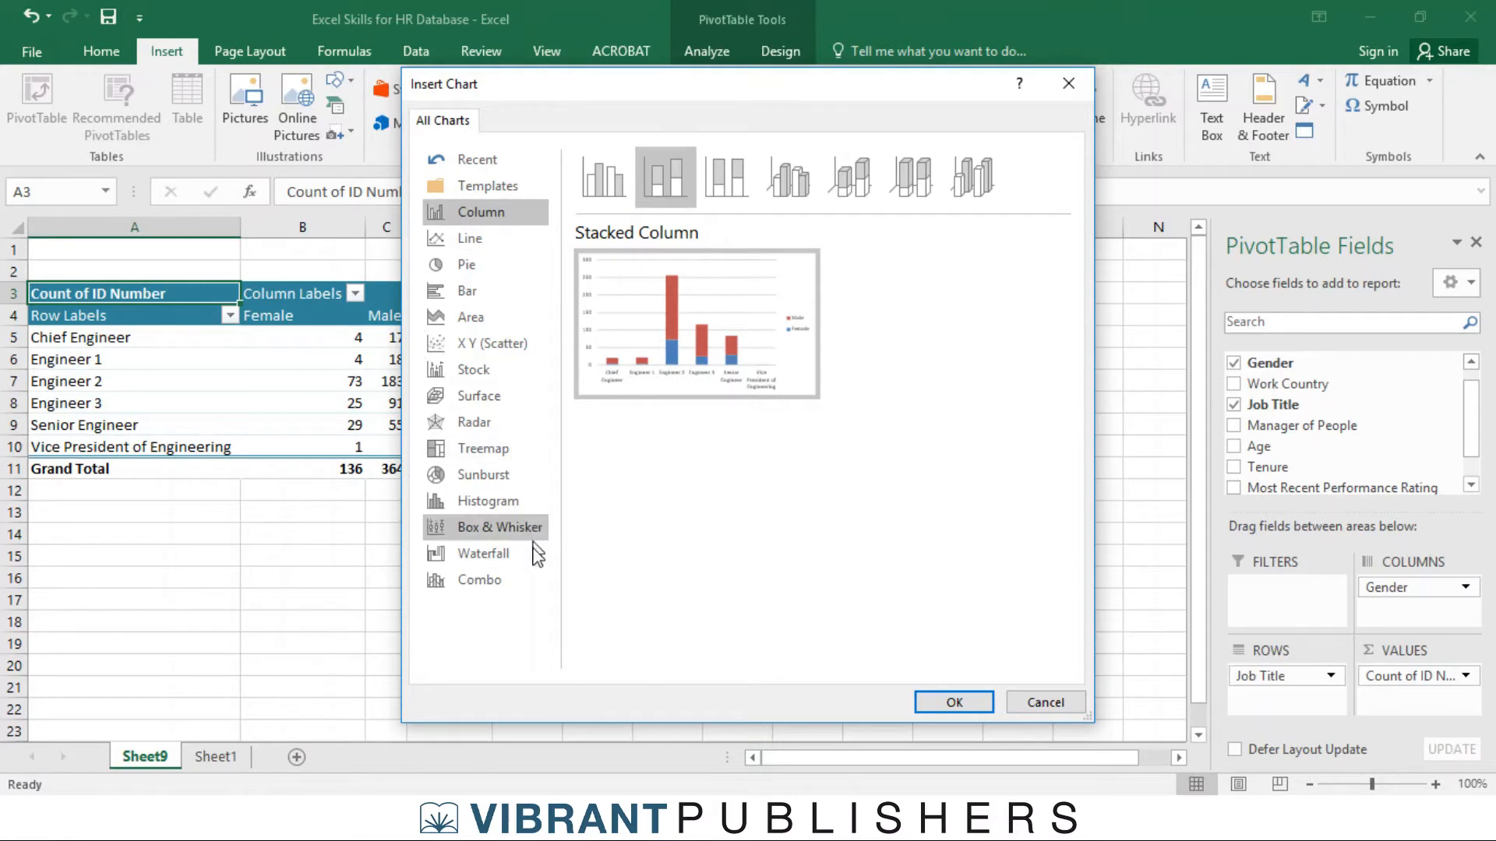
{"action": "left_click", "coordinate": [471, 264]}
{"action": "mouse_move", "coordinate": [688, 380]}
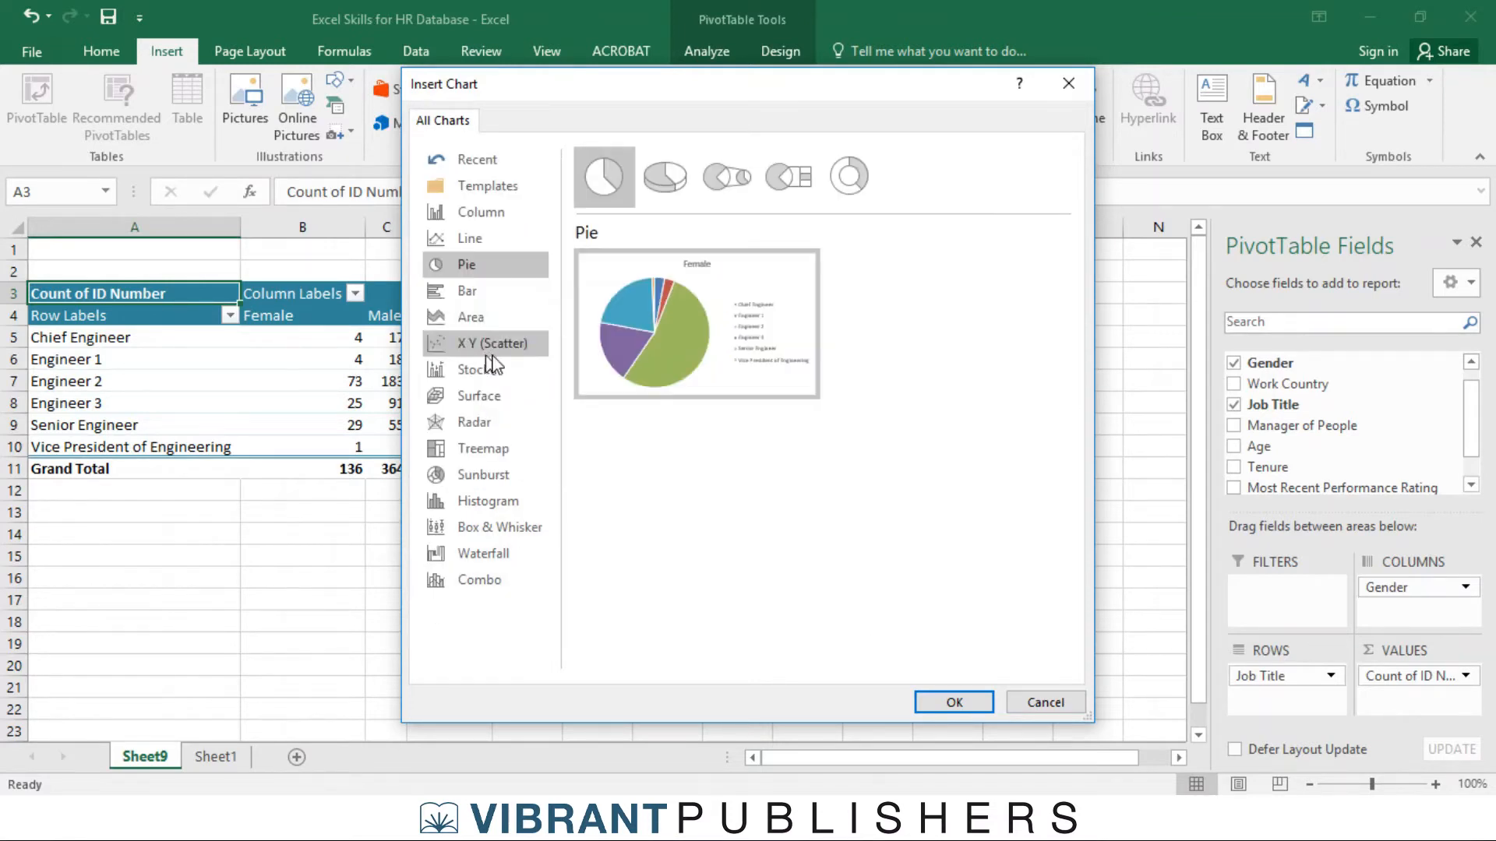
{"action": "left_click", "coordinate": [501, 218]}
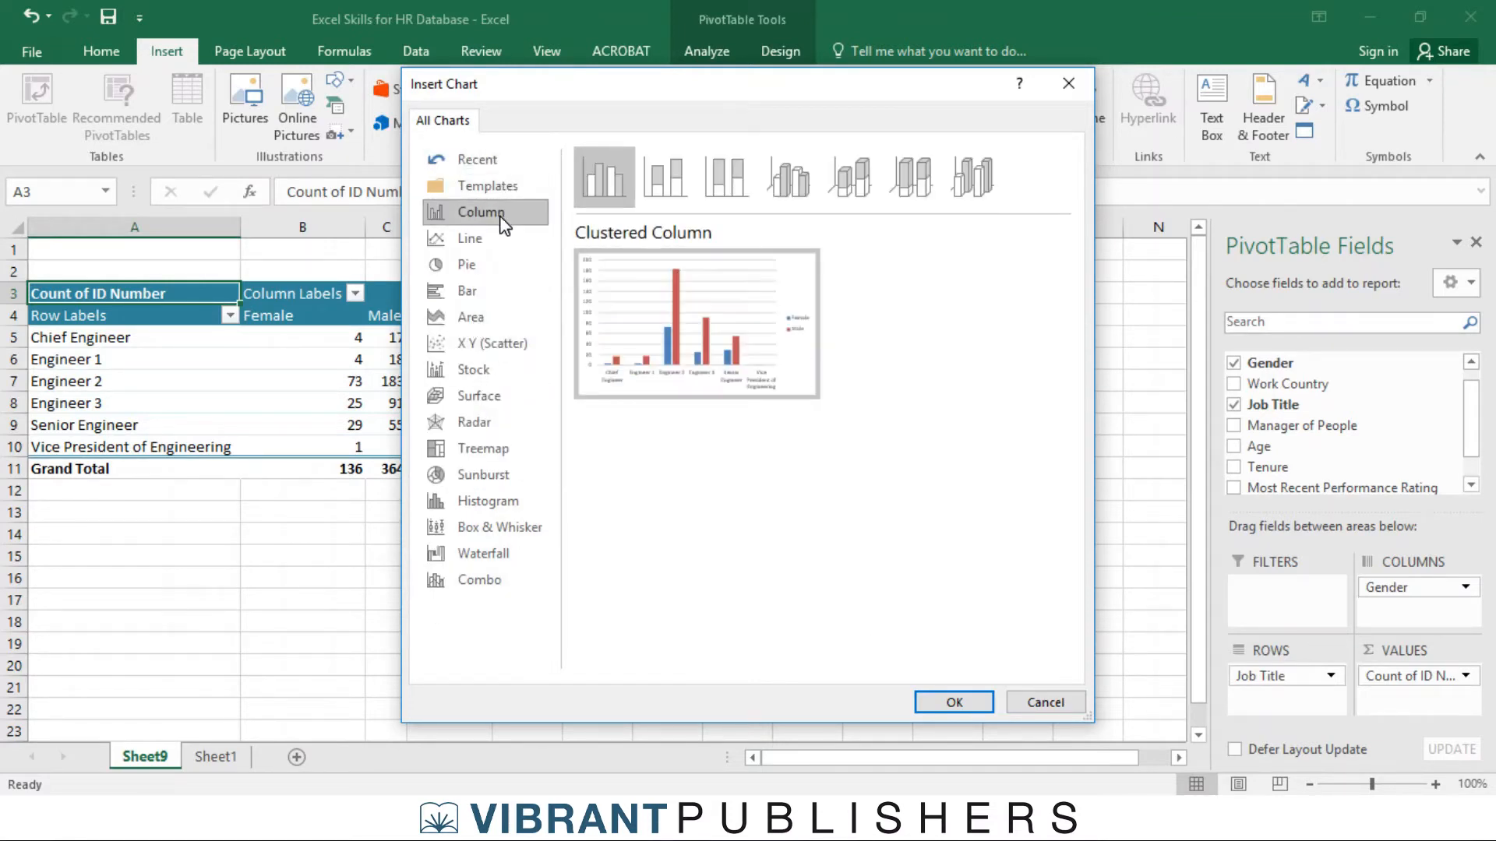
{"action": "left_click", "coordinate": [674, 187]}
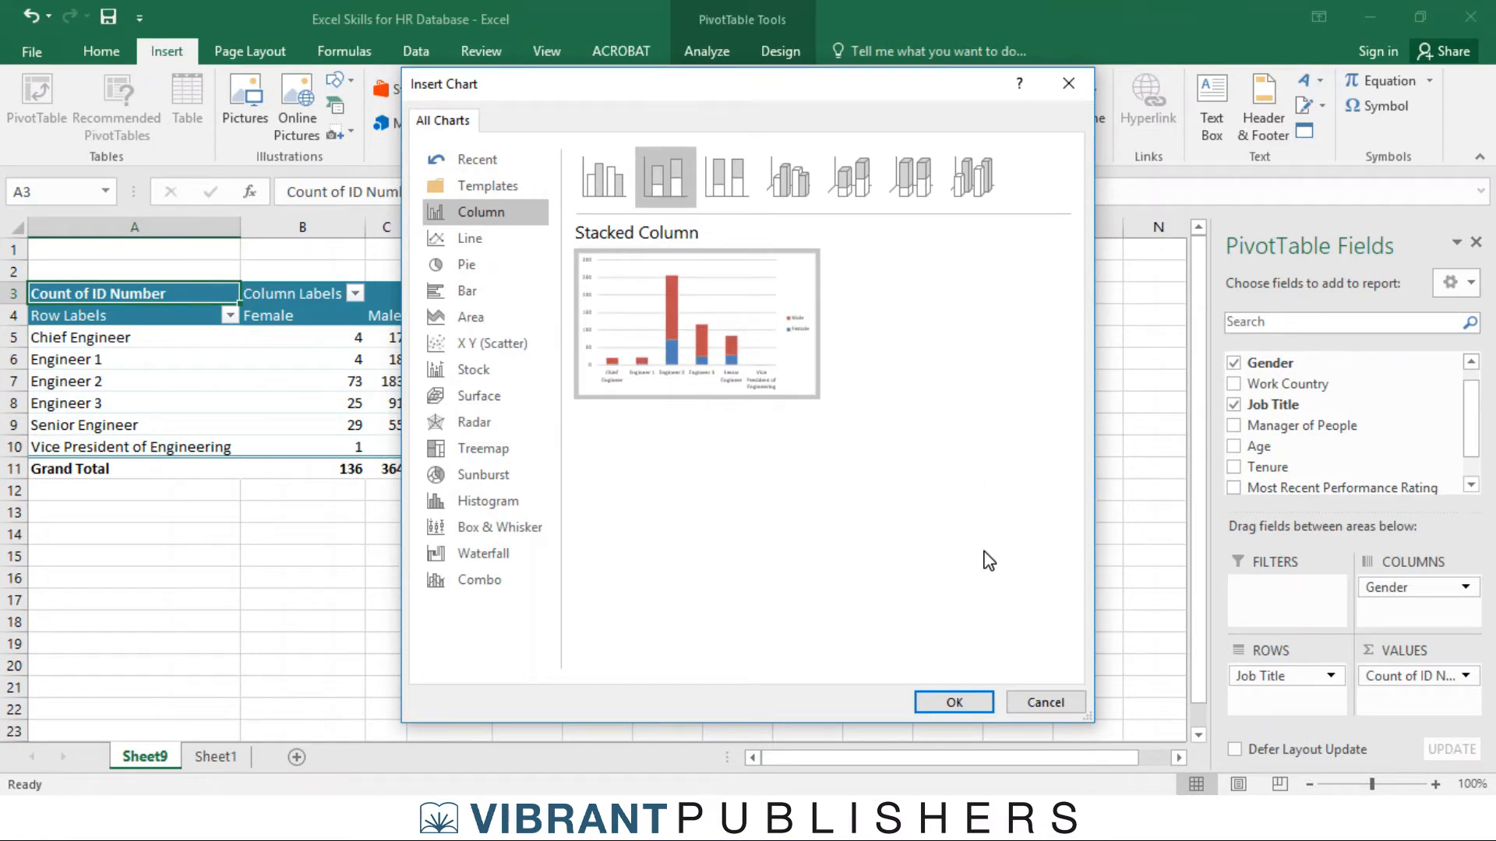
{"action": "left_click", "coordinate": [960, 703]}
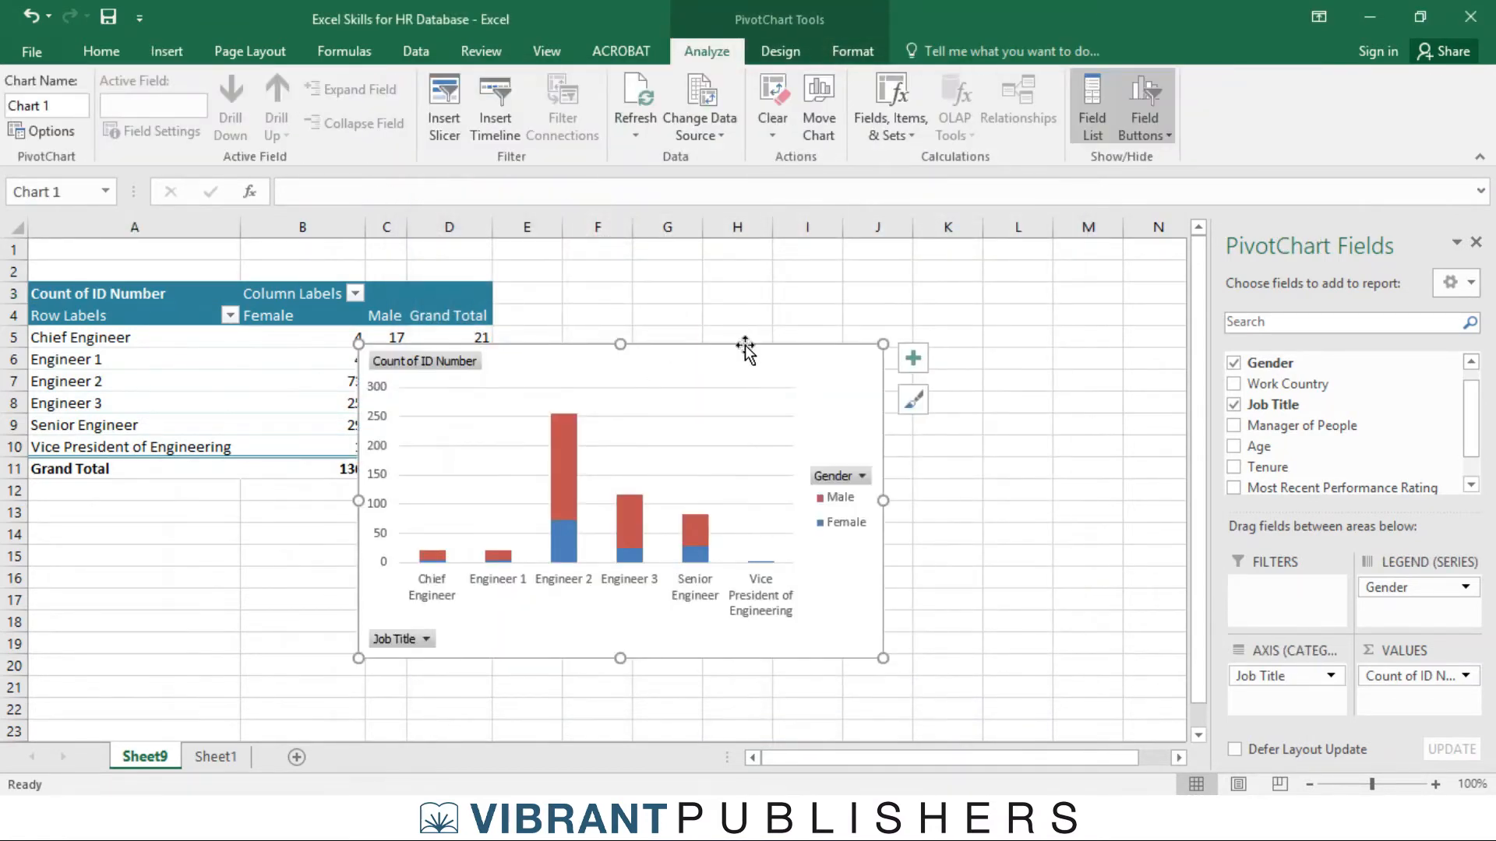
{"action": "left_click_drag", "start_coordinate": [748, 347], "coordinate": [899, 298]}
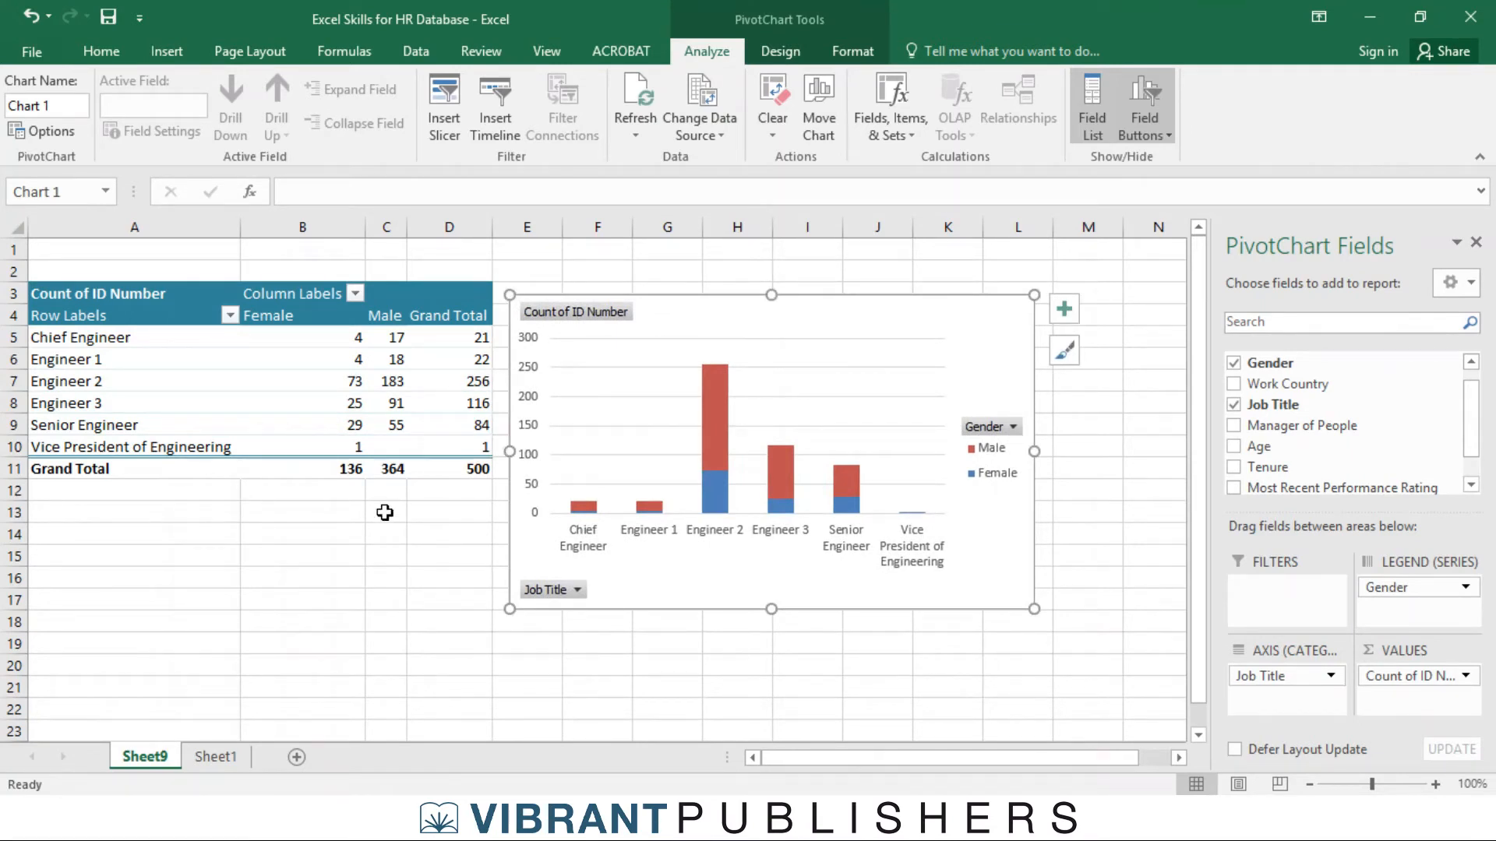
Step: Filter the PivotTable's row labels to exclude the Vice President of Engineering job title
{"action": "left_click", "coordinate": [339, 516]}
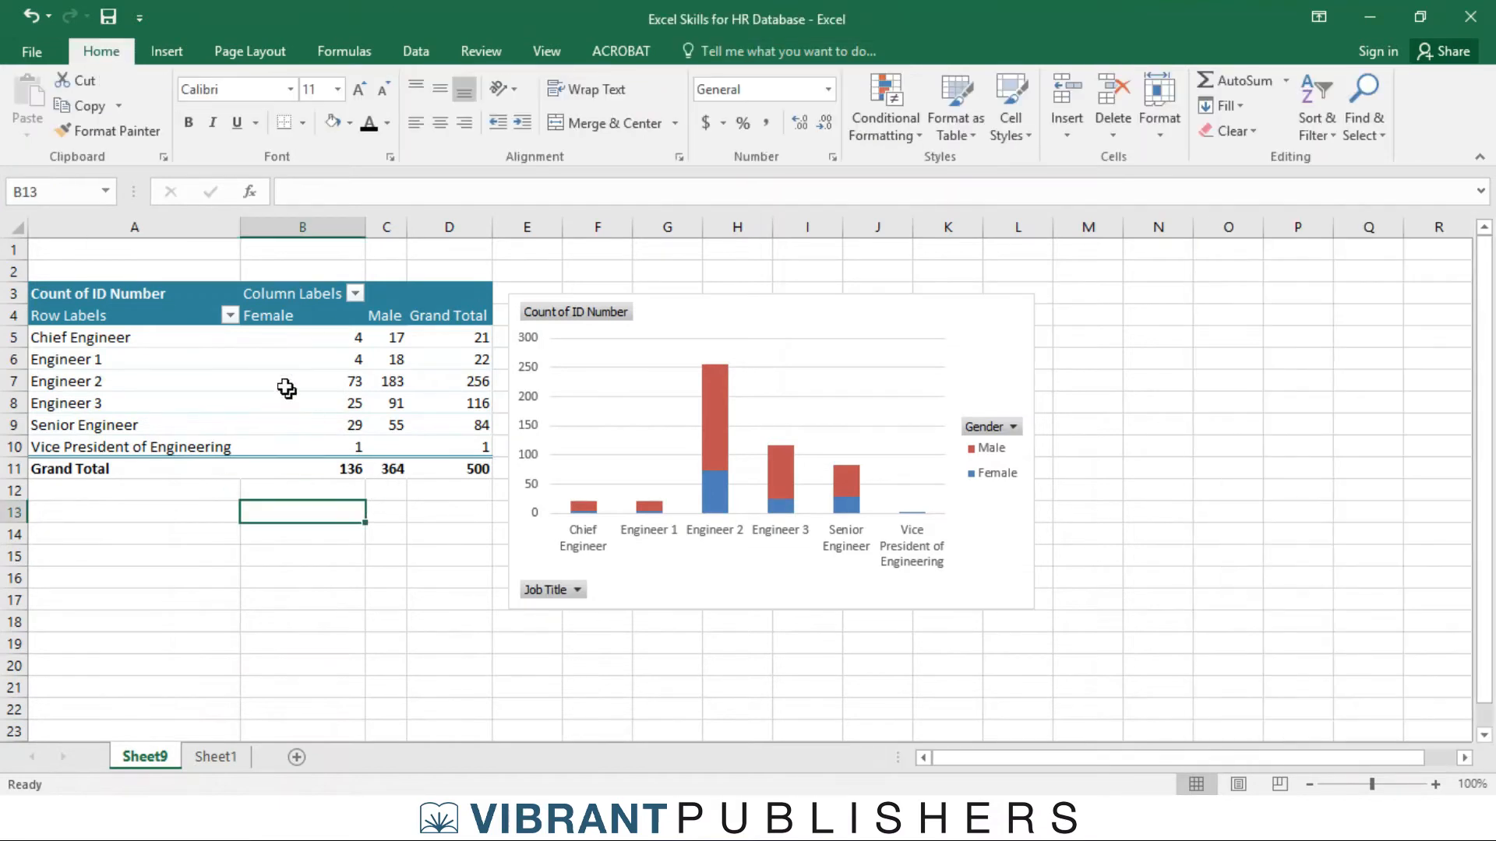
{"action": "left_click", "coordinate": [243, 341]}
{"action": "left_click", "coordinate": [230, 315]}
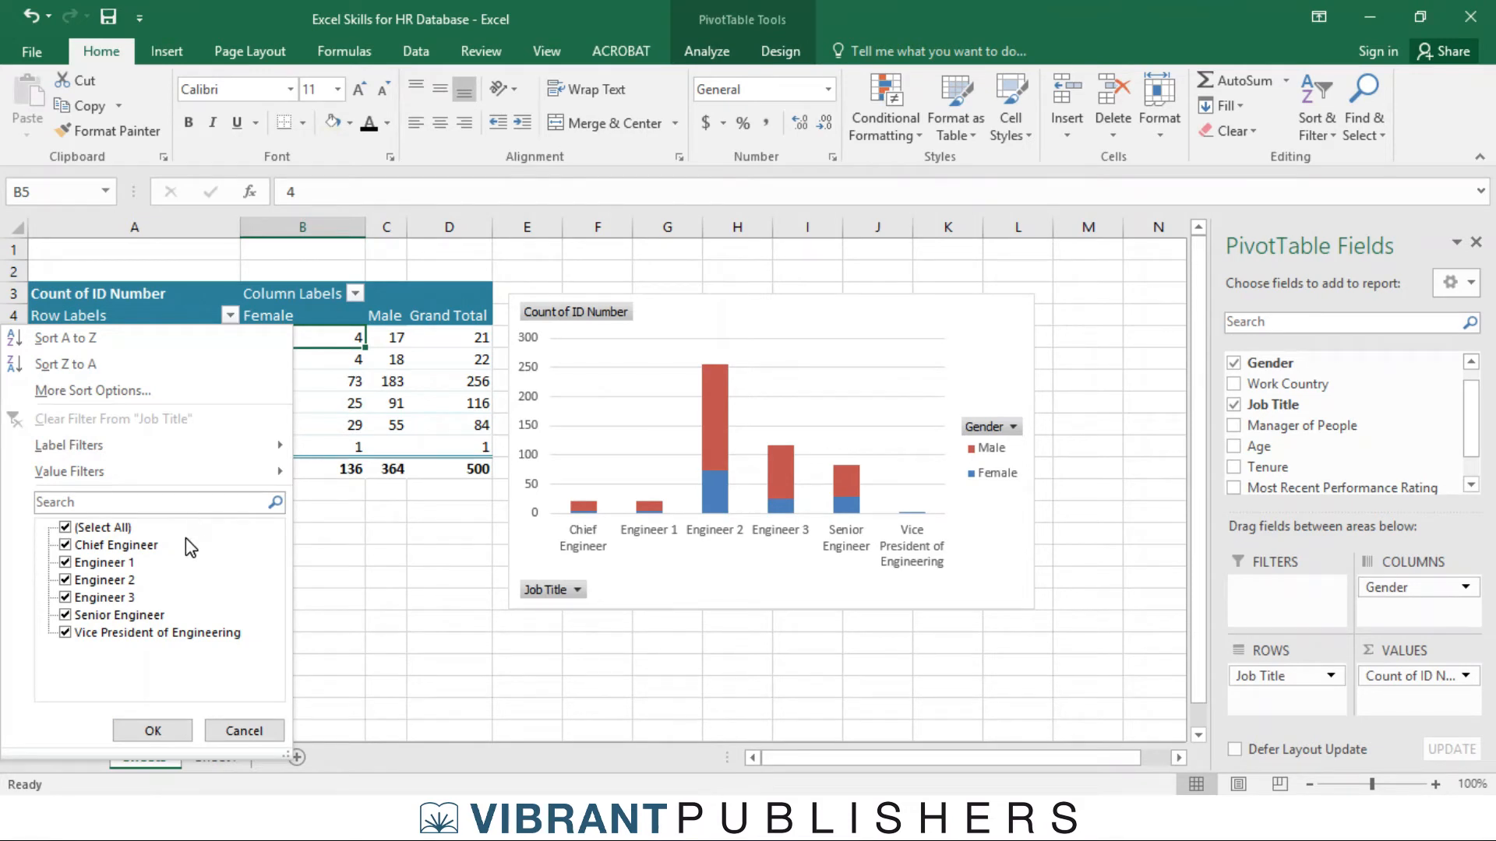
{"action": "left_click", "coordinate": [67, 632]}
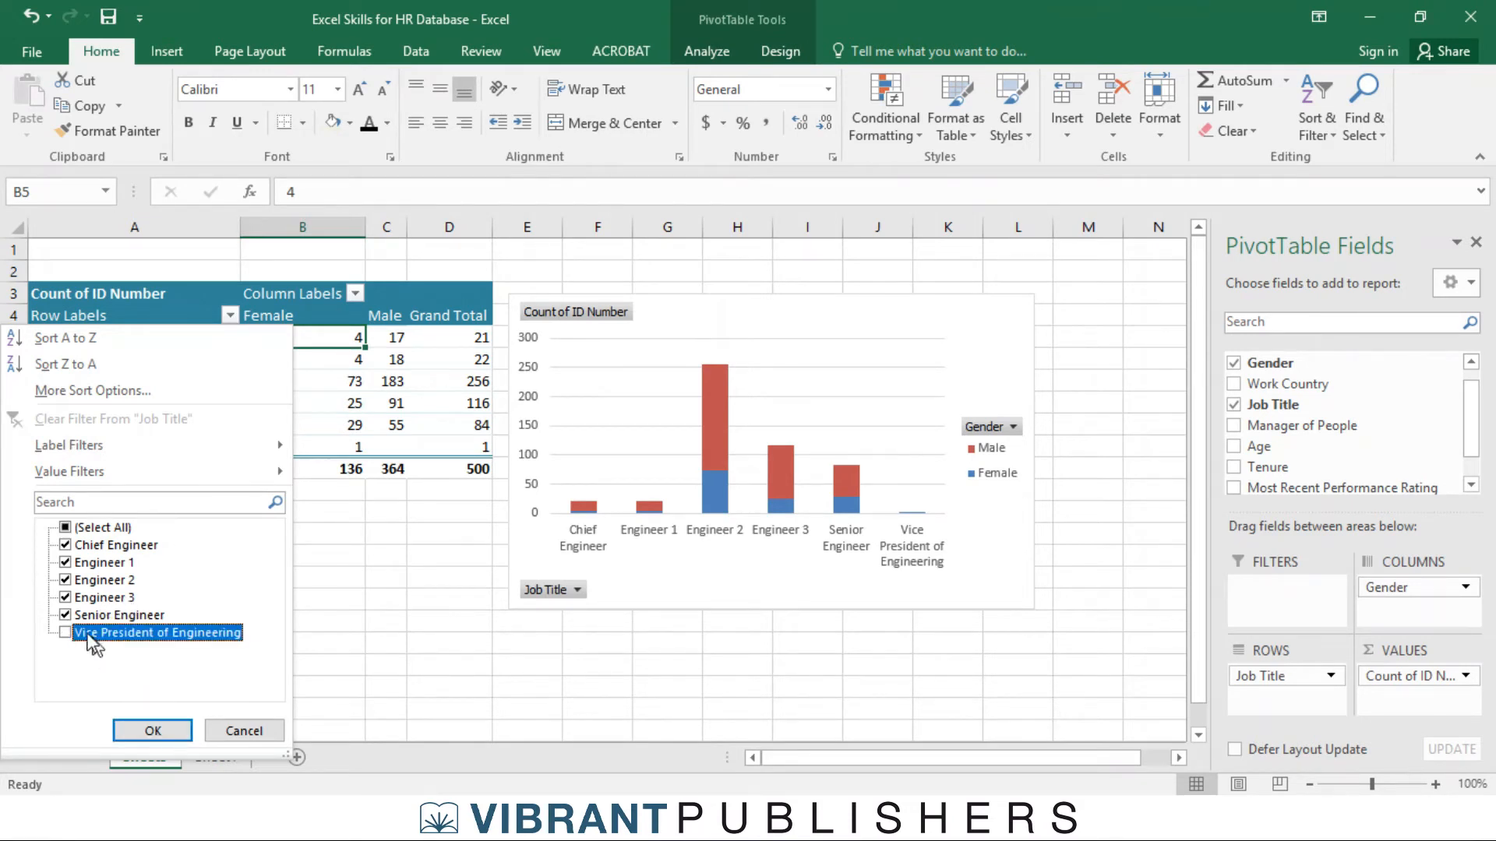
{"action": "left_click", "coordinate": [179, 733]}
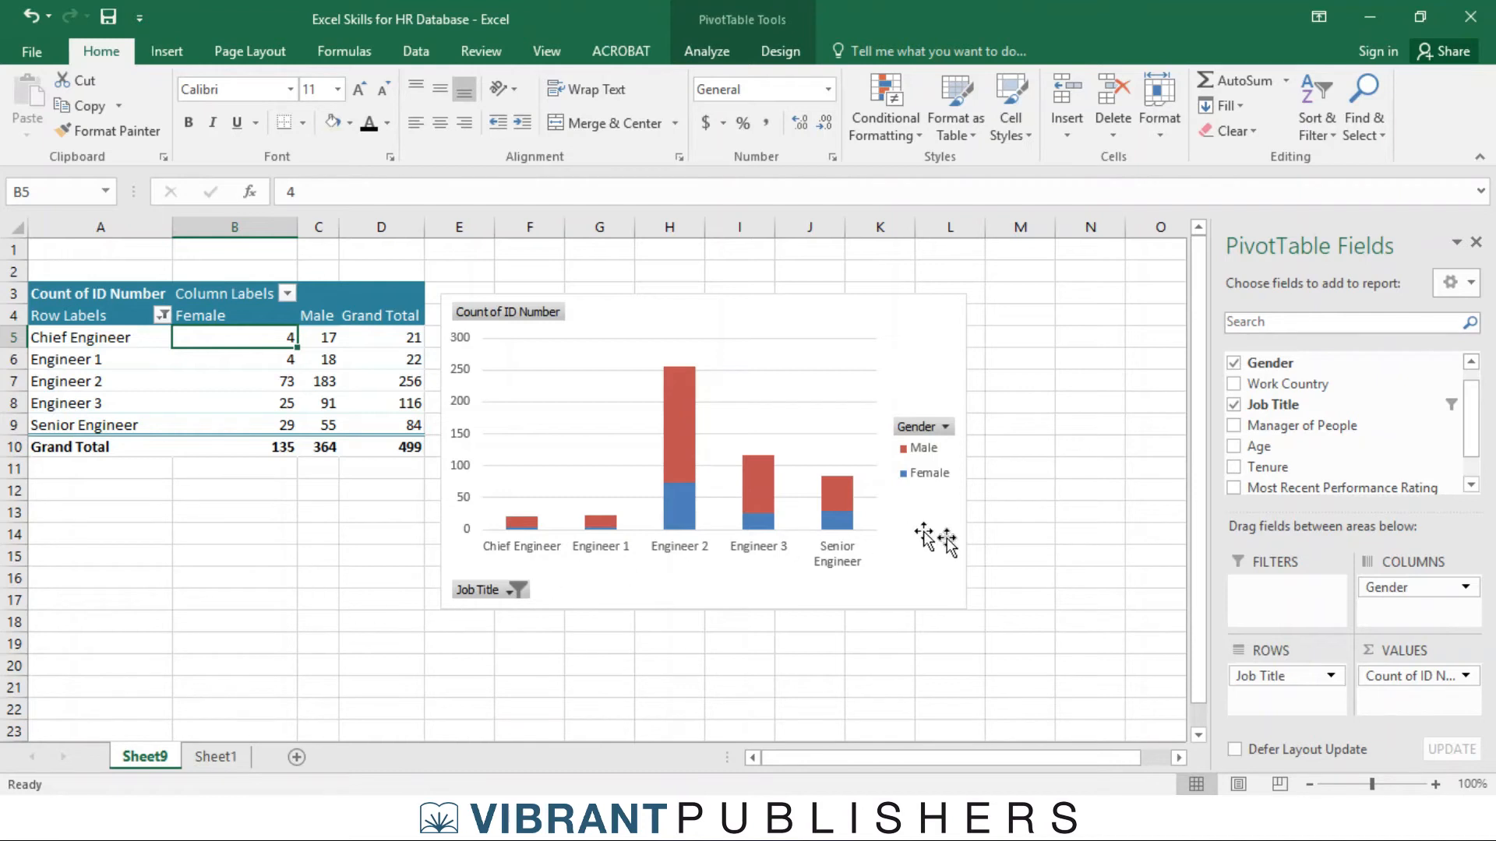
Step: Replace Job Title with Manager of People in the PivotTable rows
{"action": "left_click_drag", "start_coordinate": [1262, 686], "coordinate": [1031, 665]}
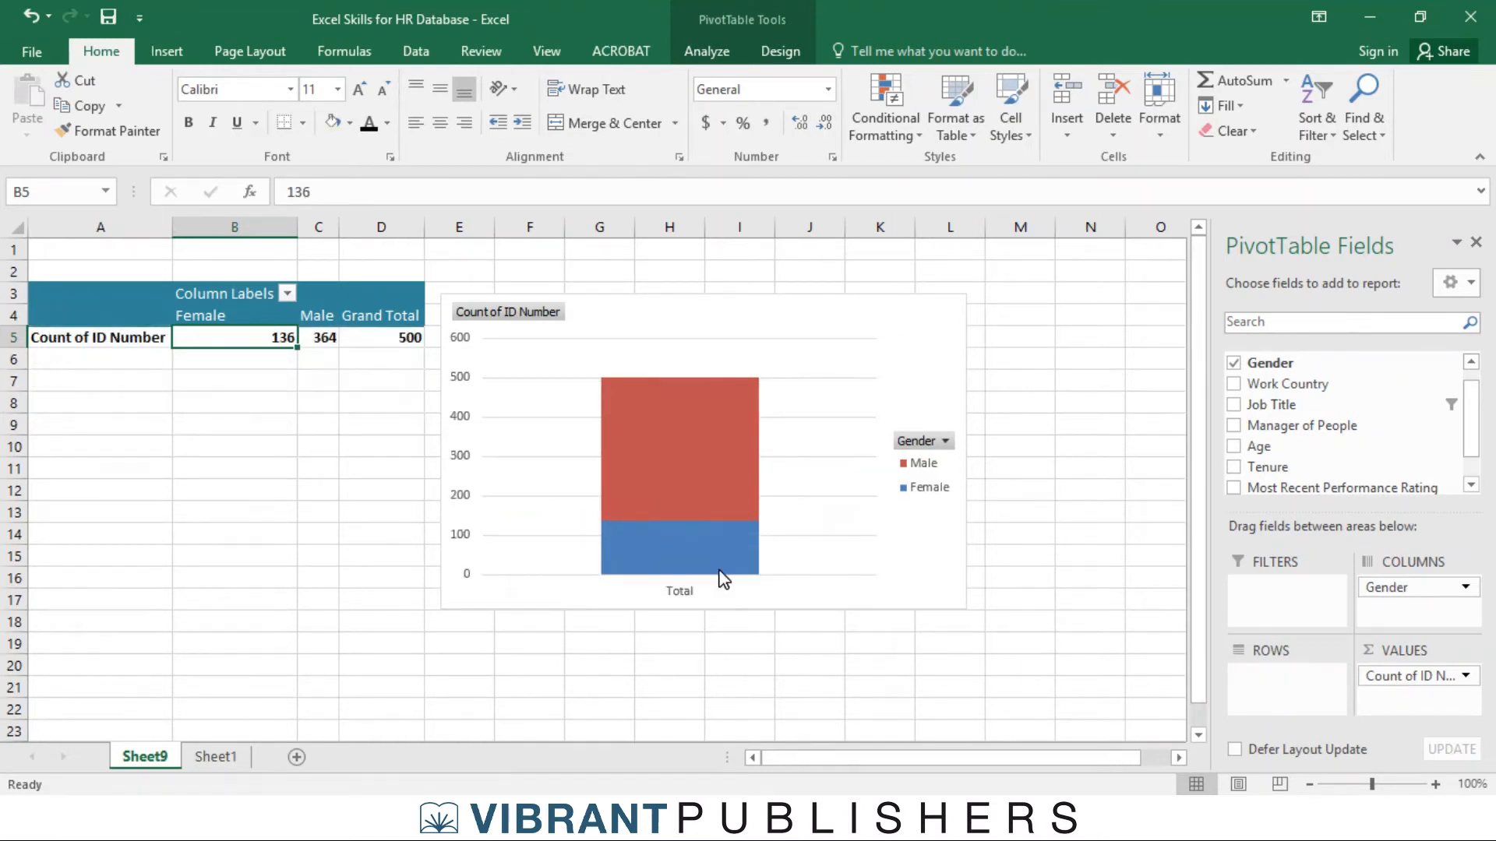
{"action": "mouse_move", "coordinate": [723, 576]}
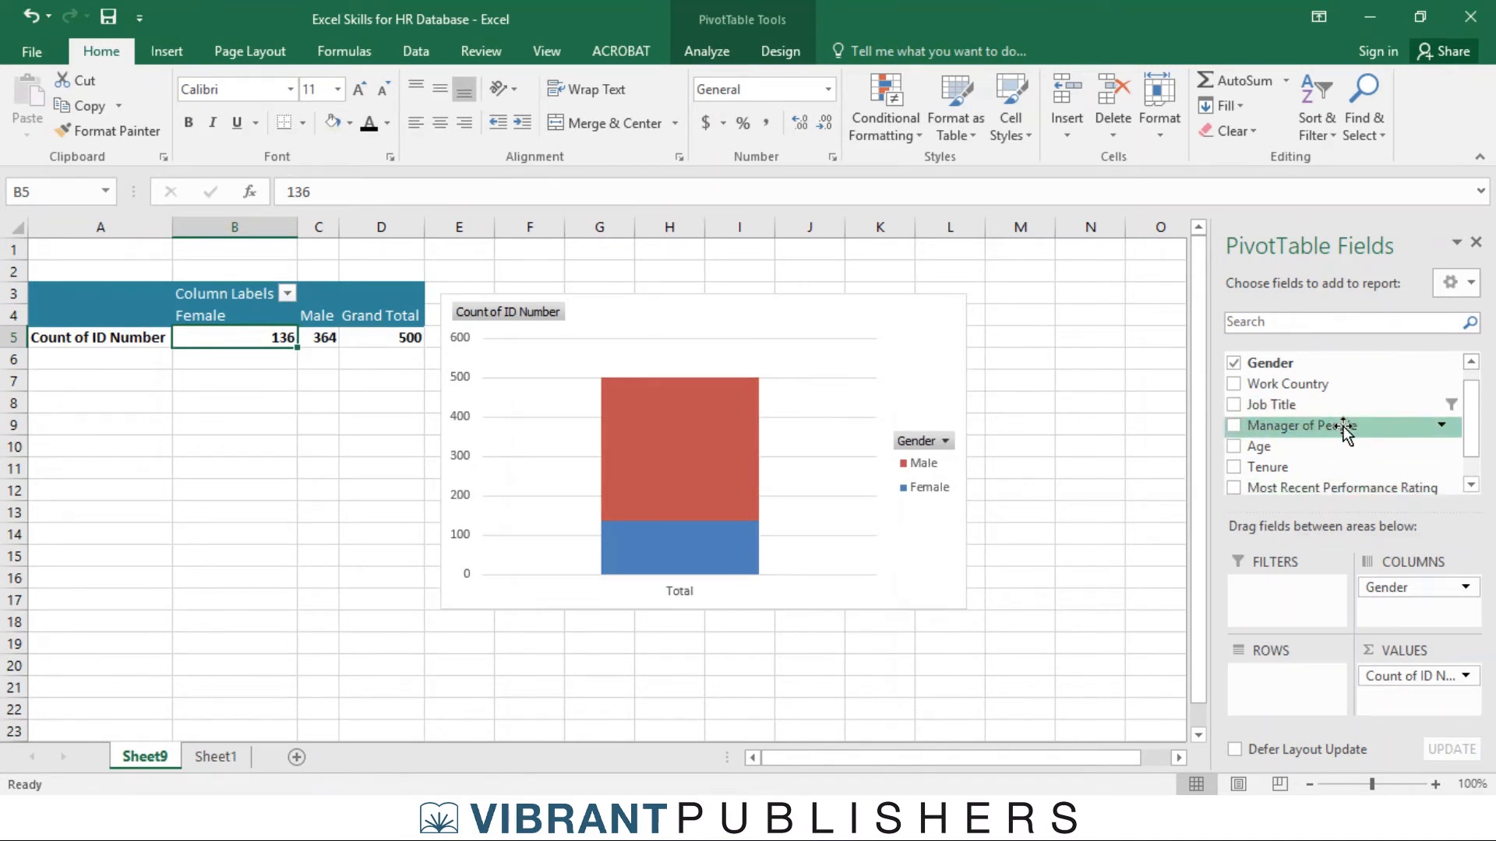
{"action": "left_click_drag", "start_coordinate": [1243, 426], "coordinate": [1266, 686]}
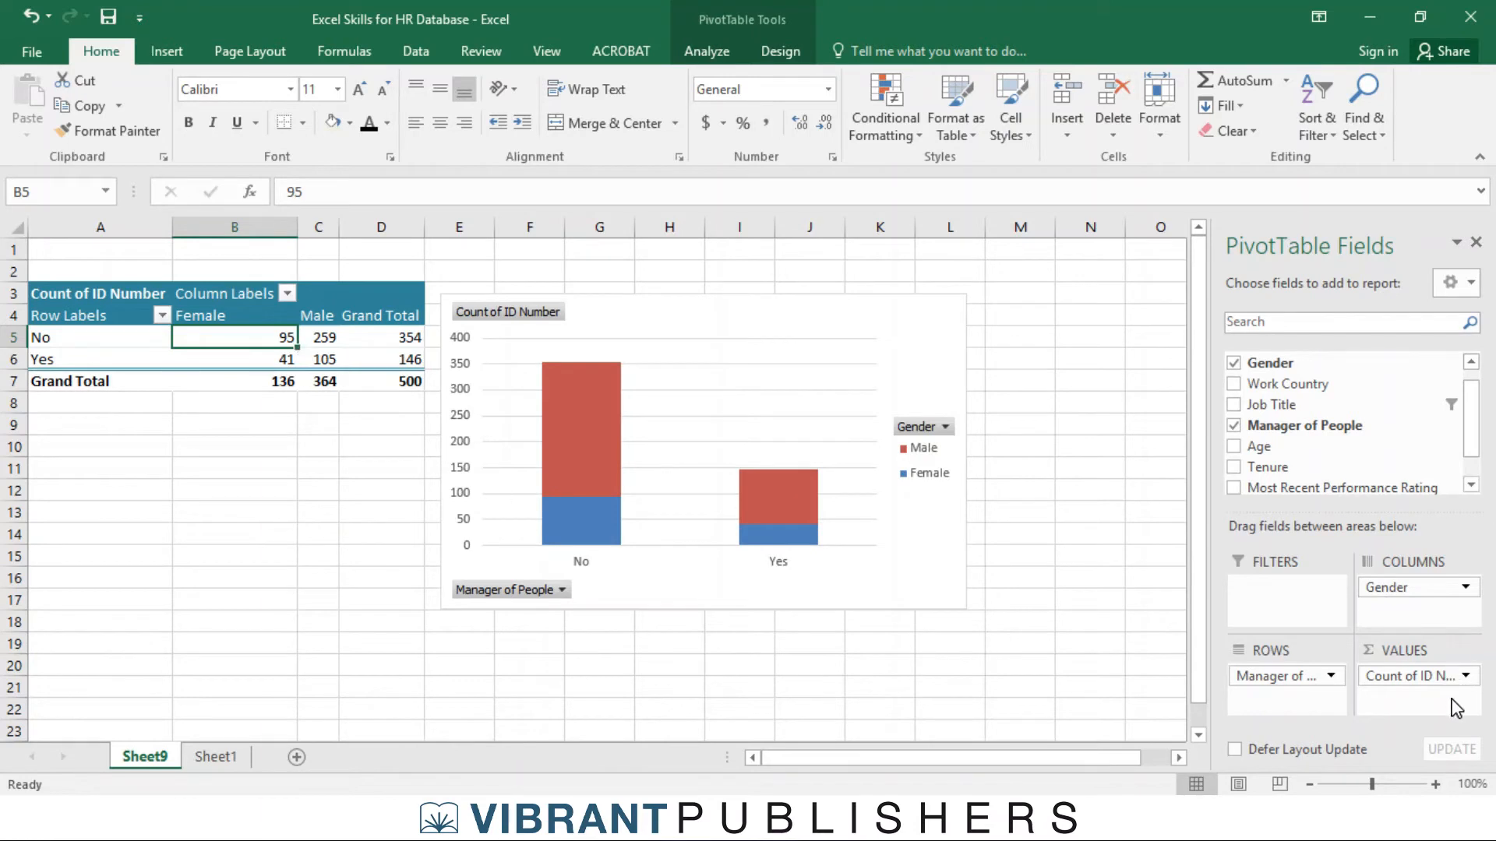
Step: Set the Count of ID Number field to show values as % of Row Total
{"action": "left_click", "coordinate": [1465, 676]}
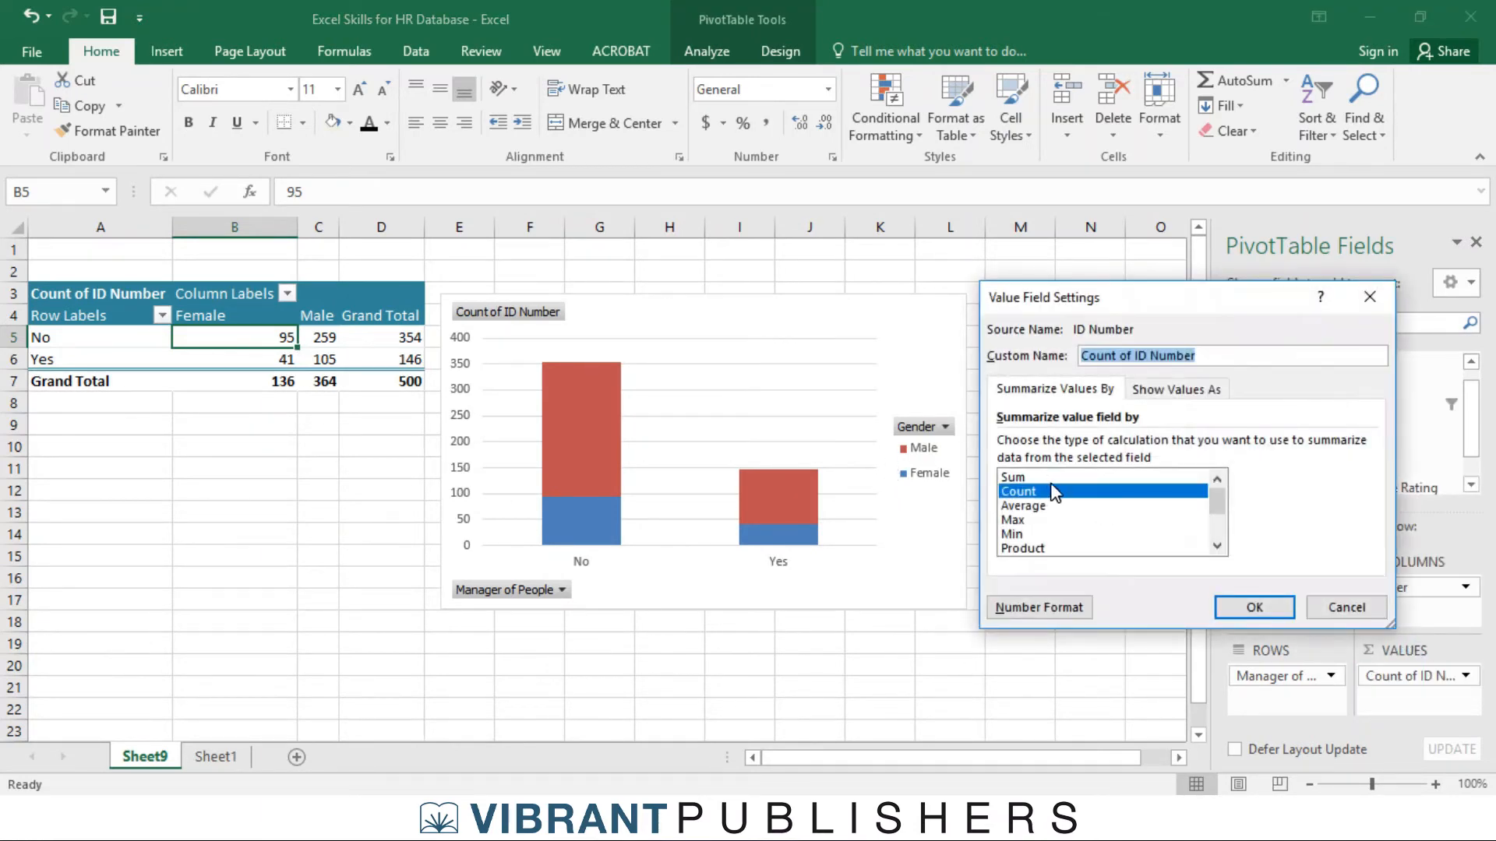
{"action": "left_click", "coordinate": [1166, 390]}
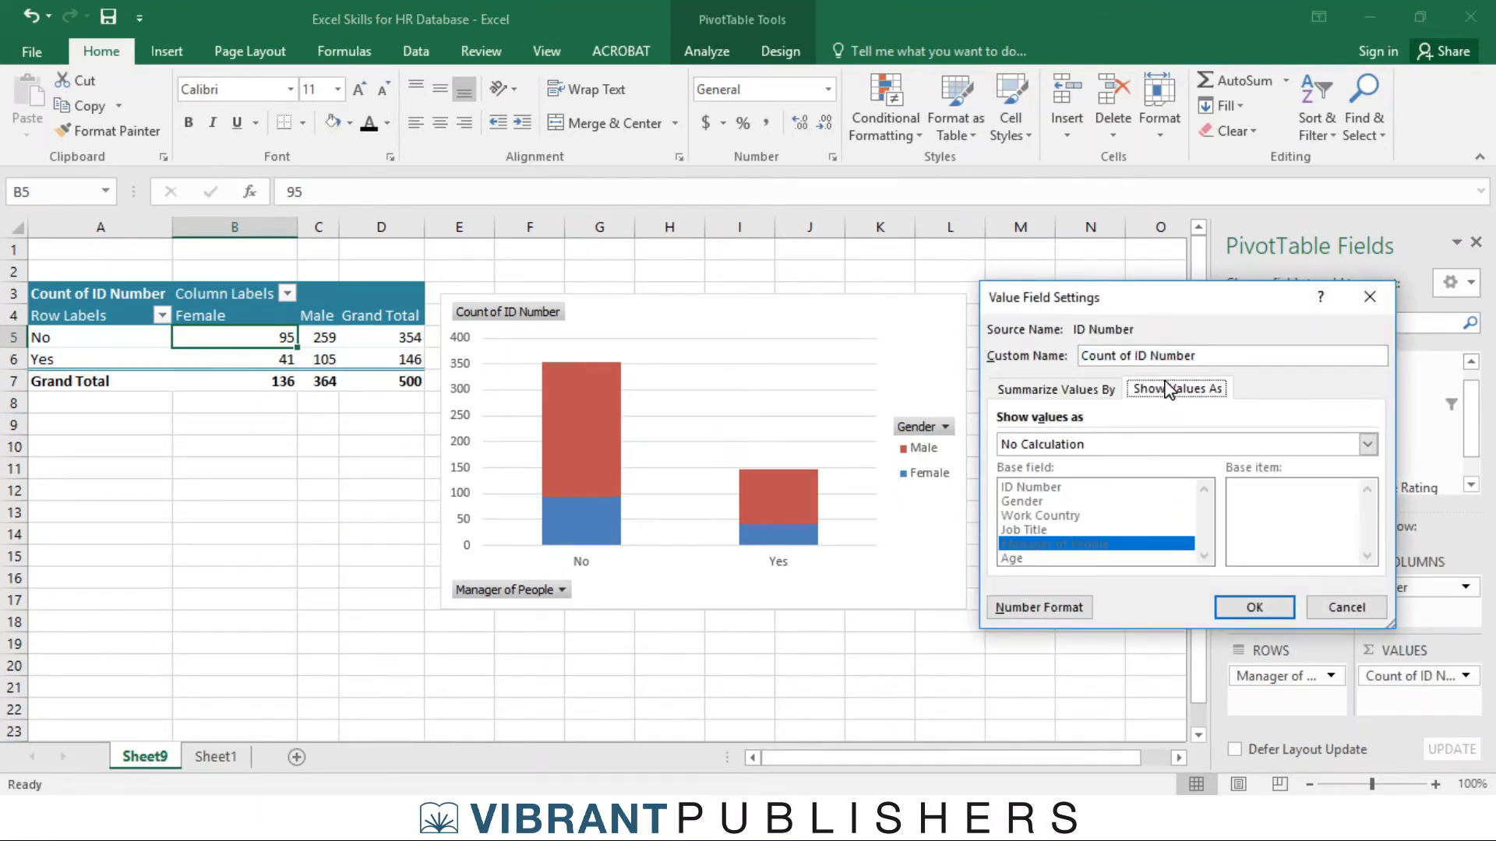
{"action": "left_click", "coordinate": [1108, 445]}
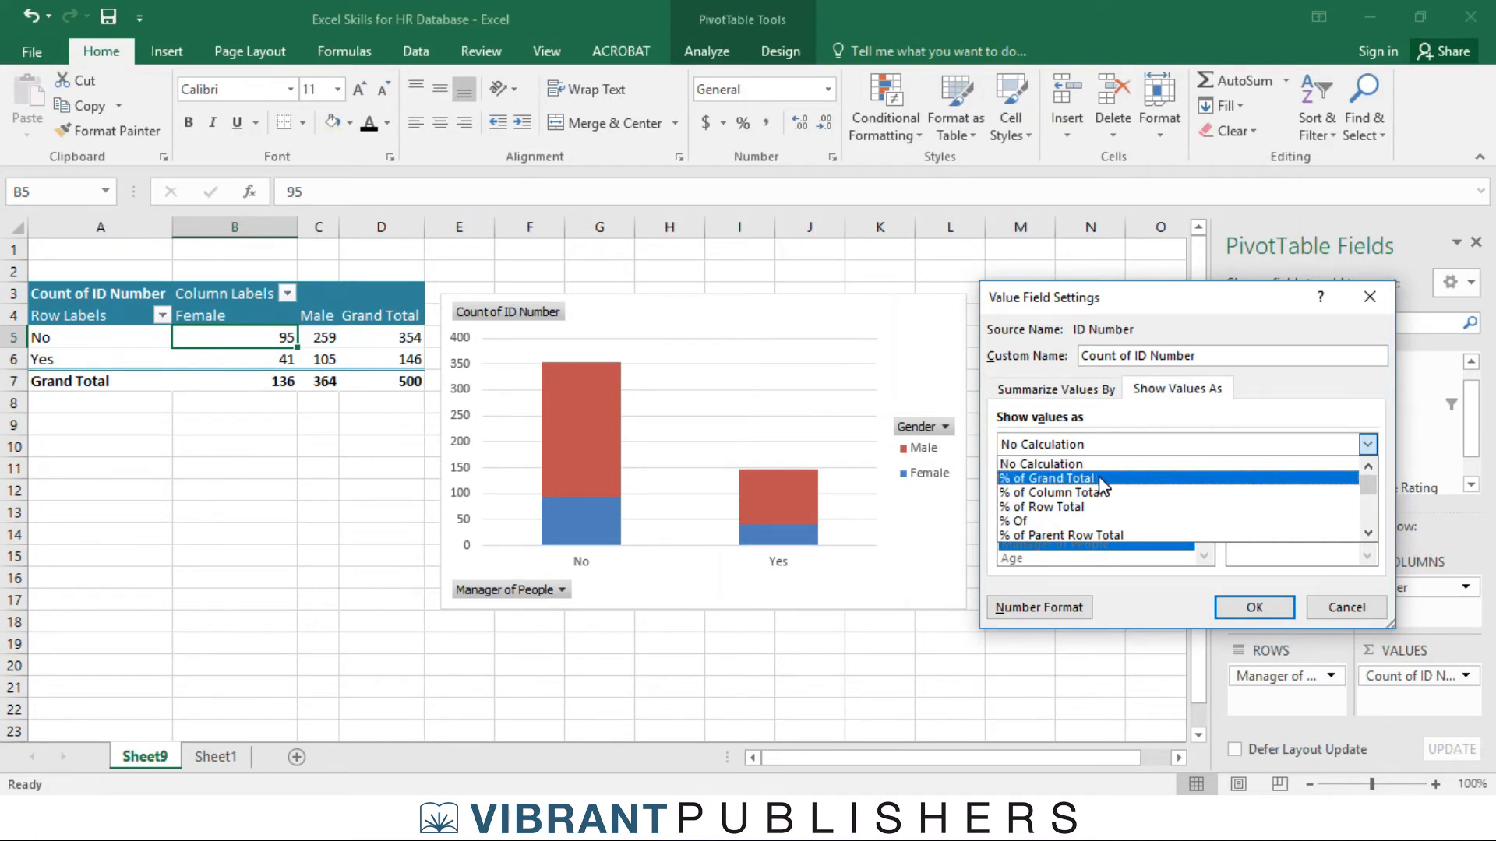
{"action": "left_click", "coordinate": [1098, 506]}
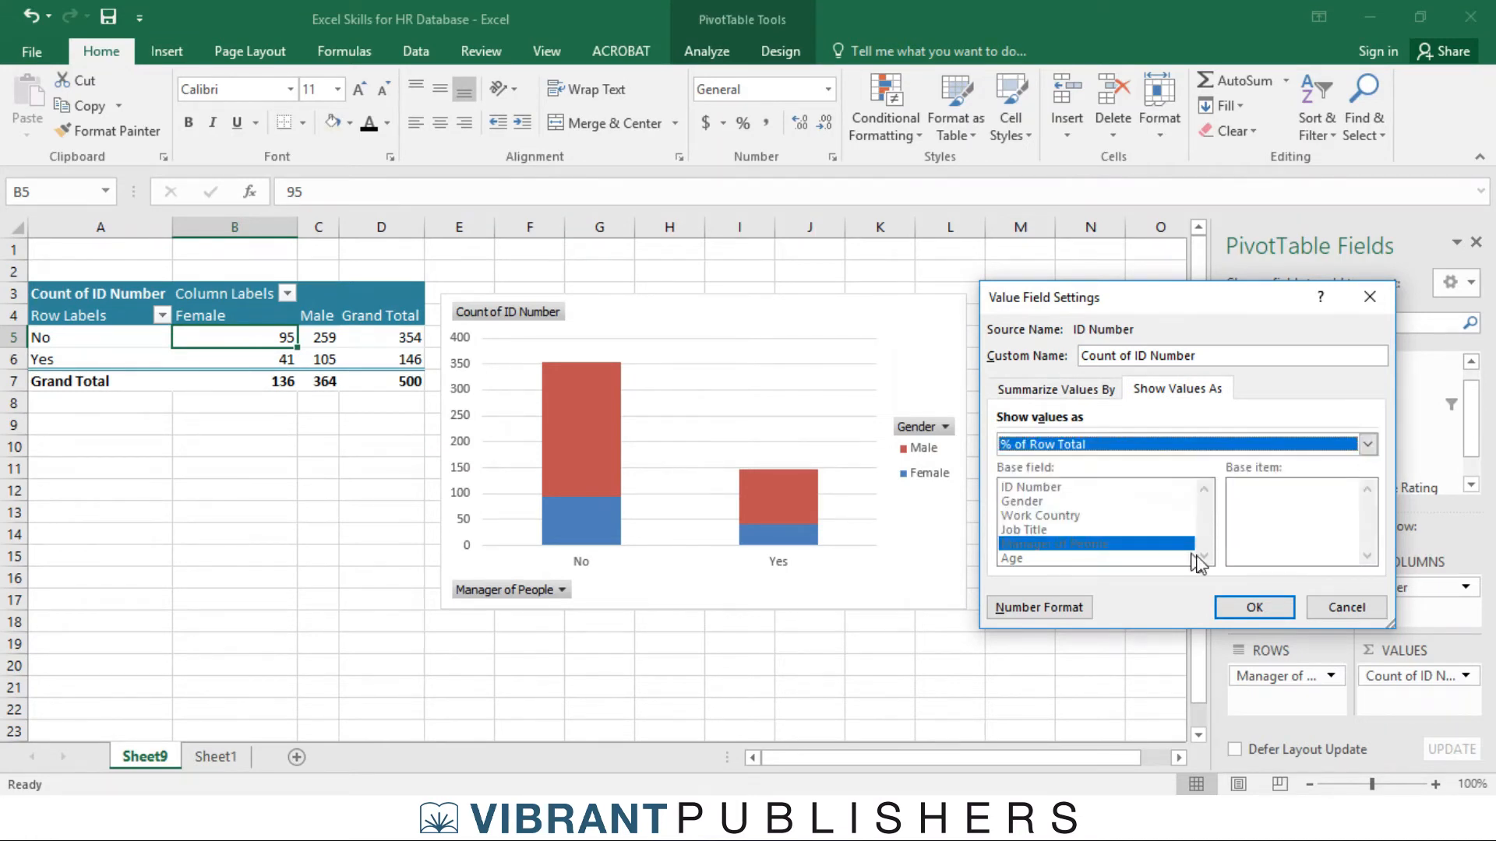
{"action": "left_click", "coordinate": [1256, 606]}
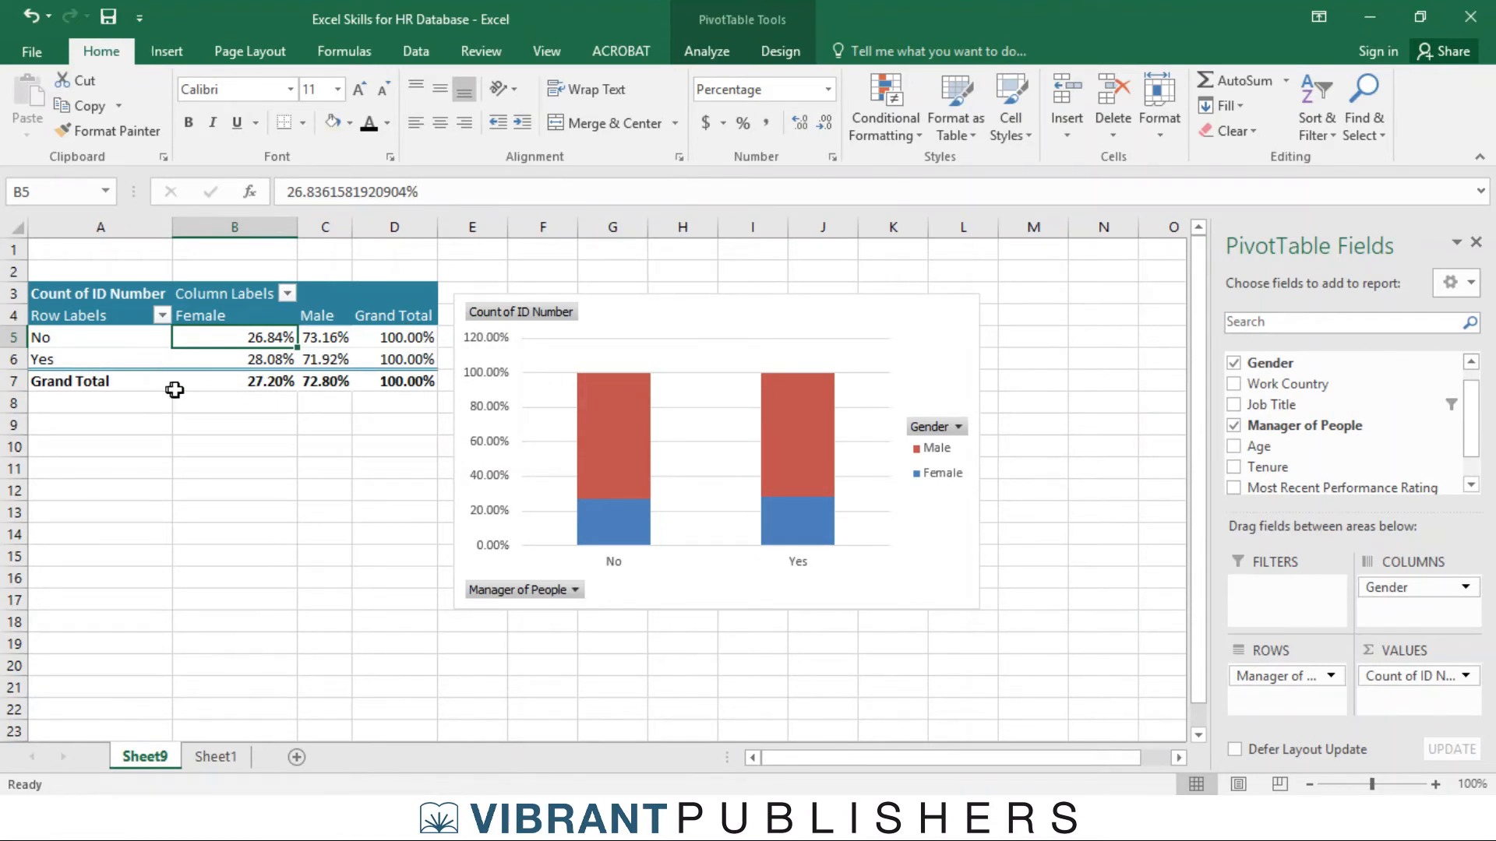
Step: Replace Manager of People with Most Recent Performance Rating in the PivotTable rows
{"action": "mouse_move", "coordinate": [202, 377]}
{"action": "left_click_drag", "start_coordinate": [1293, 676], "coordinate": [1067, 705]}
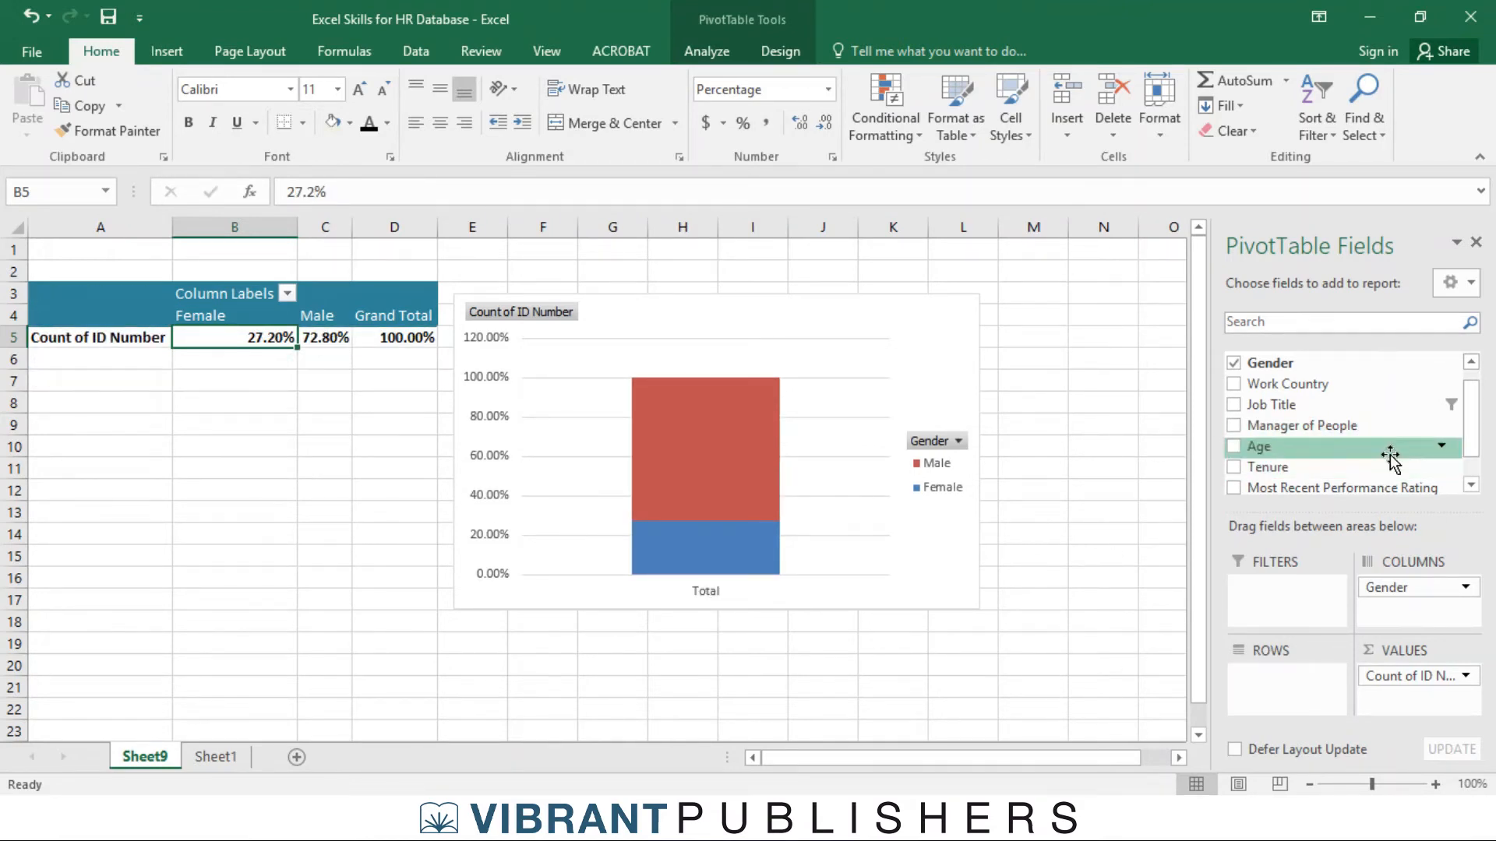
{"action": "scroll", "coordinate": [1378, 449], "scroll_direction": "down", "scroll_amount": 1}
{"action": "scroll", "coordinate": [1378, 449], "scroll_direction": "up", "scroll_amount": 1}
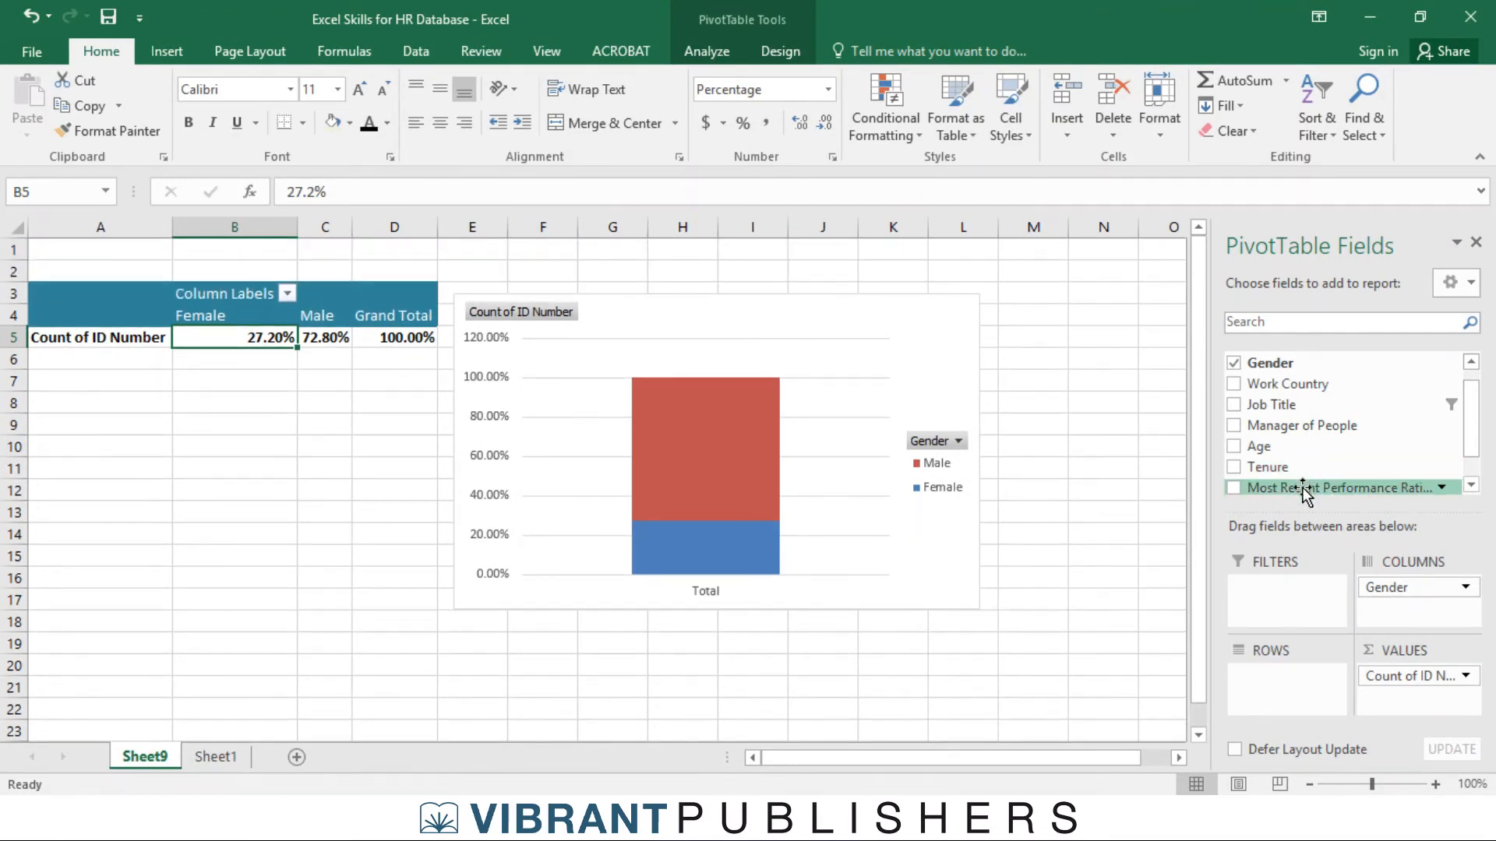
{"action": "left_click_drag", "start_coordinate": [1305, 492], "coordinate": [1277, 685]}
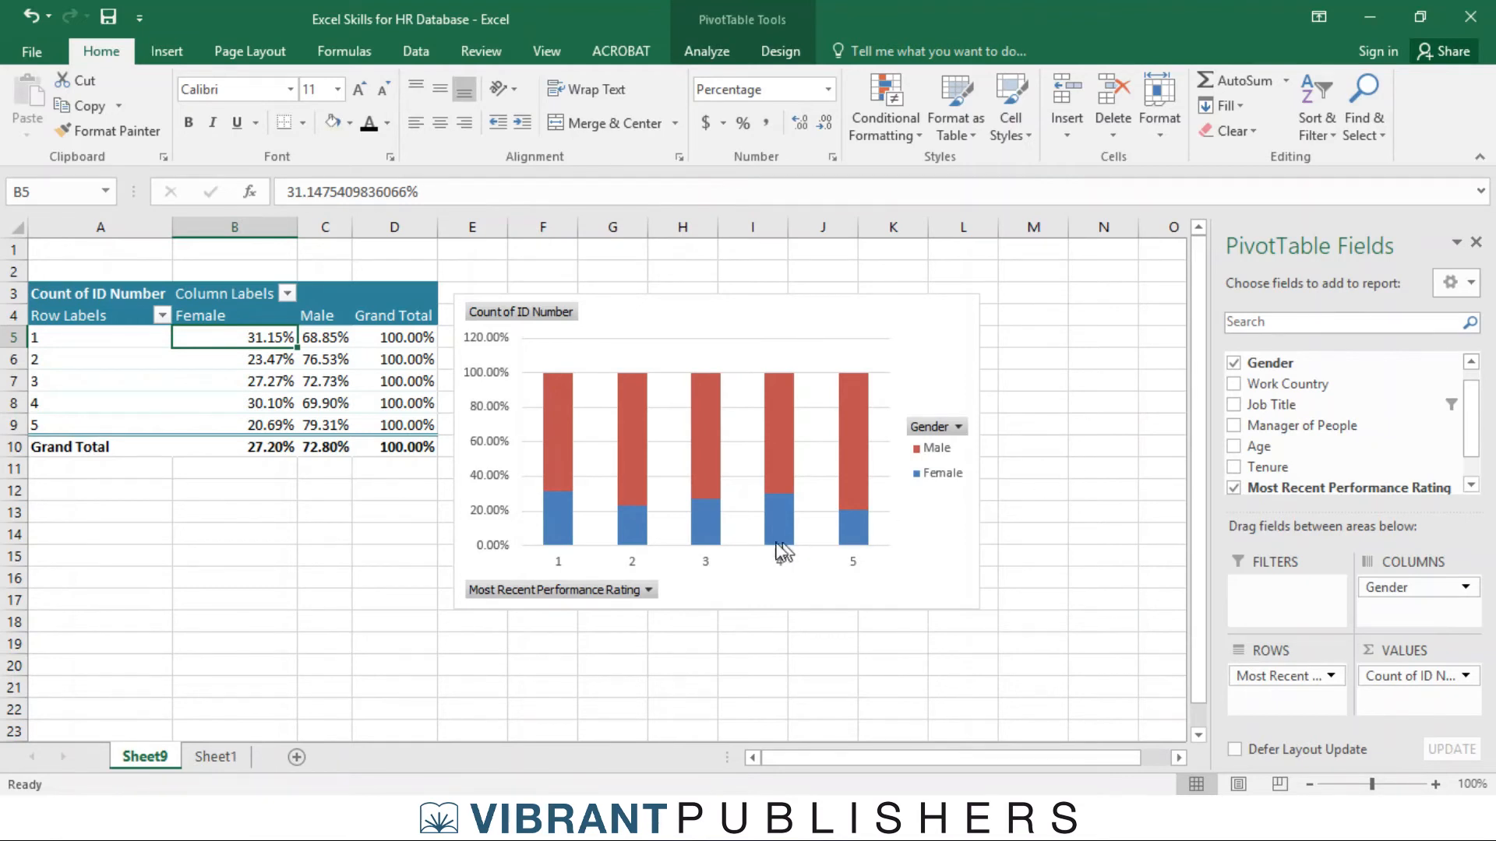
Step: Remove Most Recent Performance Rating from the PivotTable rows and Gender from the columns
{"action": "mouse_move", "coordinate": [562, 513]}
{"action": "left_click_drag", "start_coordinate": [1293, 677], "coordinate": [995, 664]}
{"action": "left_click_drag", "start_coordinate": [1426, 588], "coordinate": [1098, 614]}
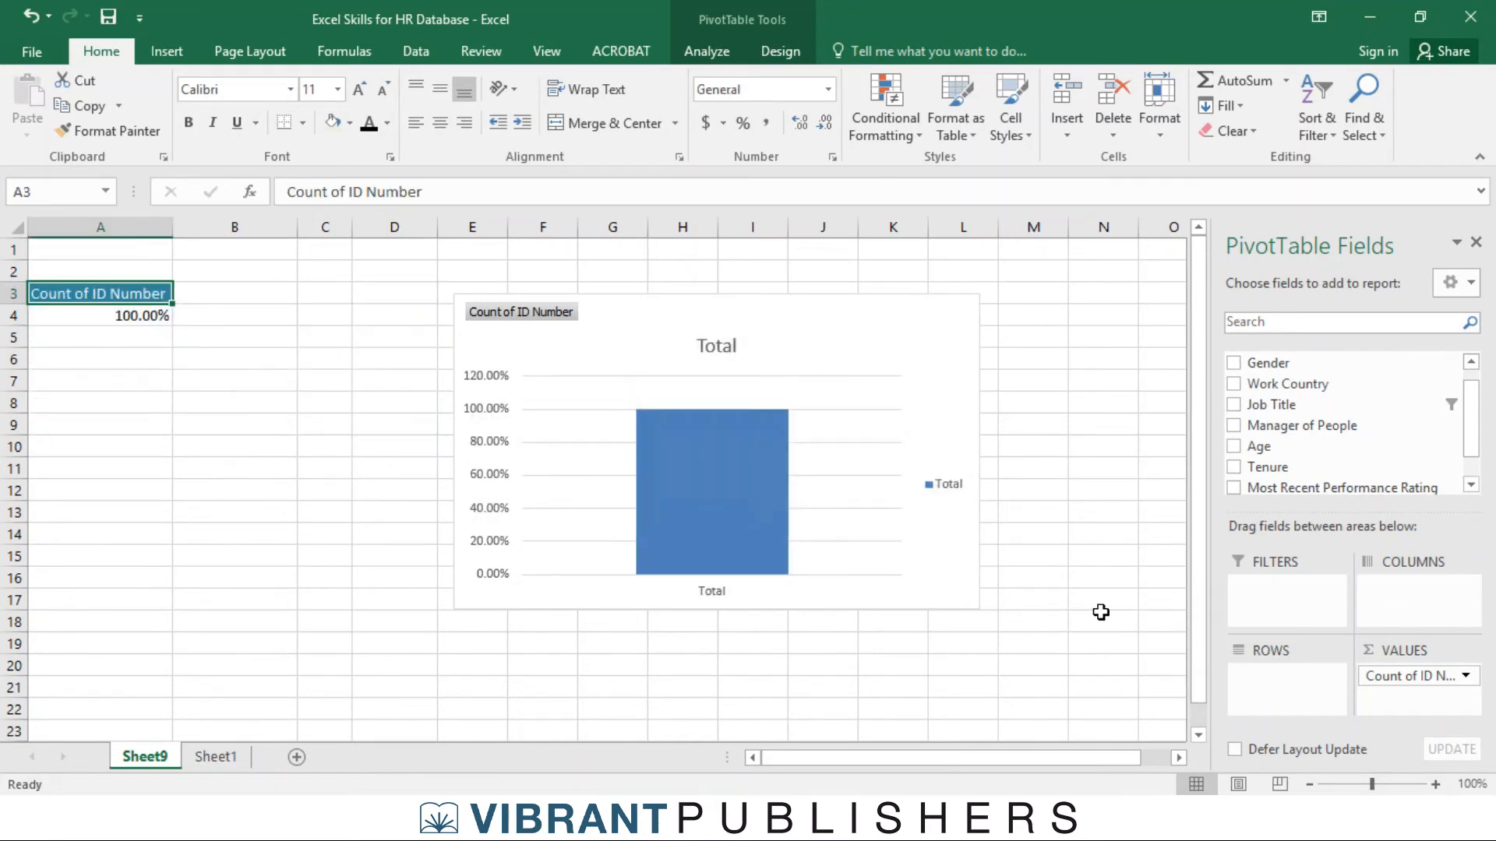
{"action": "left_click", "coordinate": [1466, 675]}
{"action": "left_click", "coordinate": [1398, 651]}
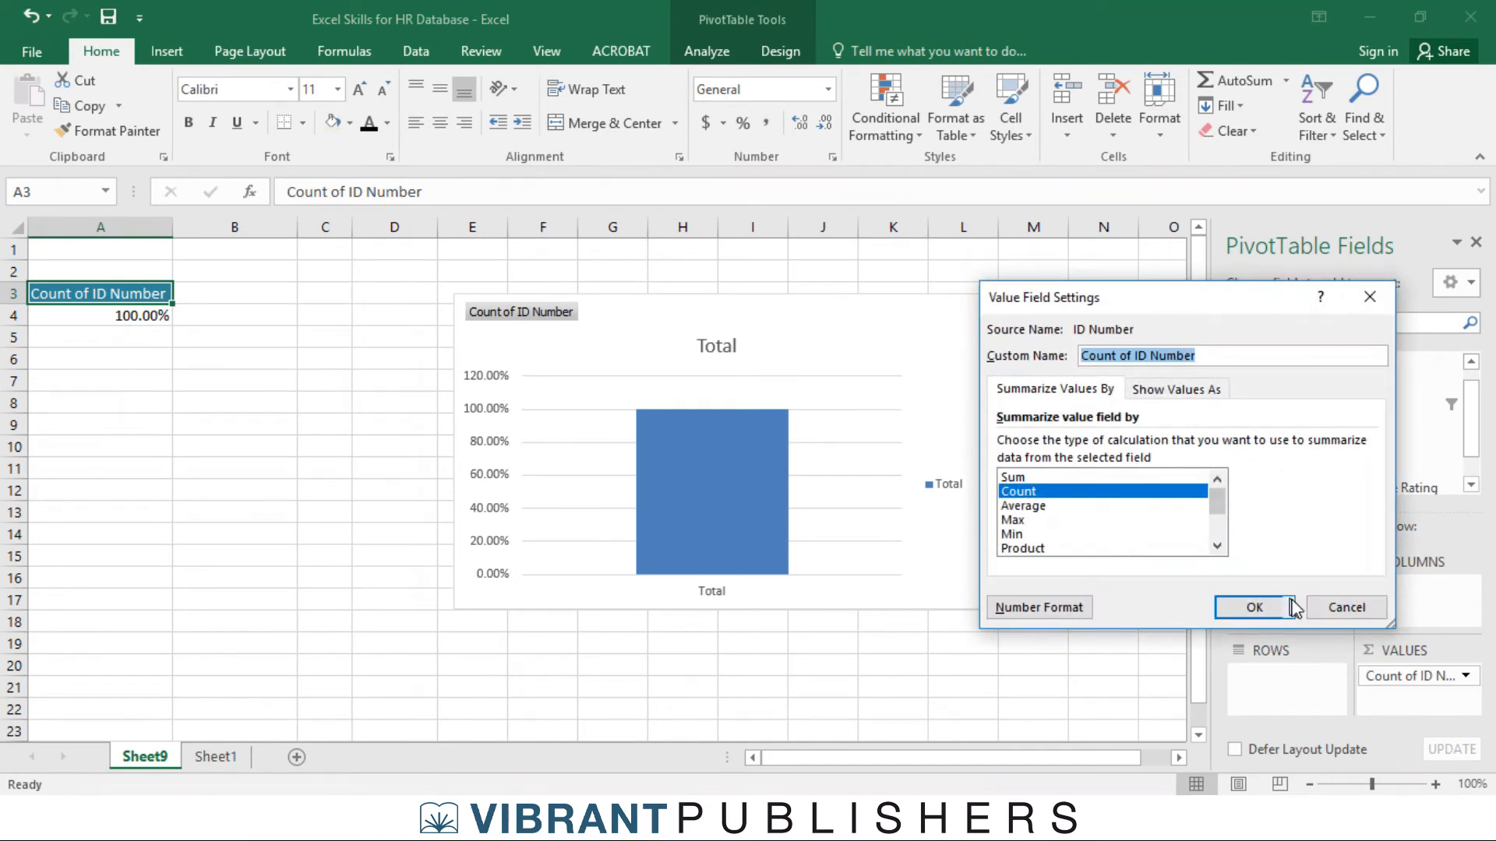
{"action": "left_click", "coordinate": [1324, 608]}
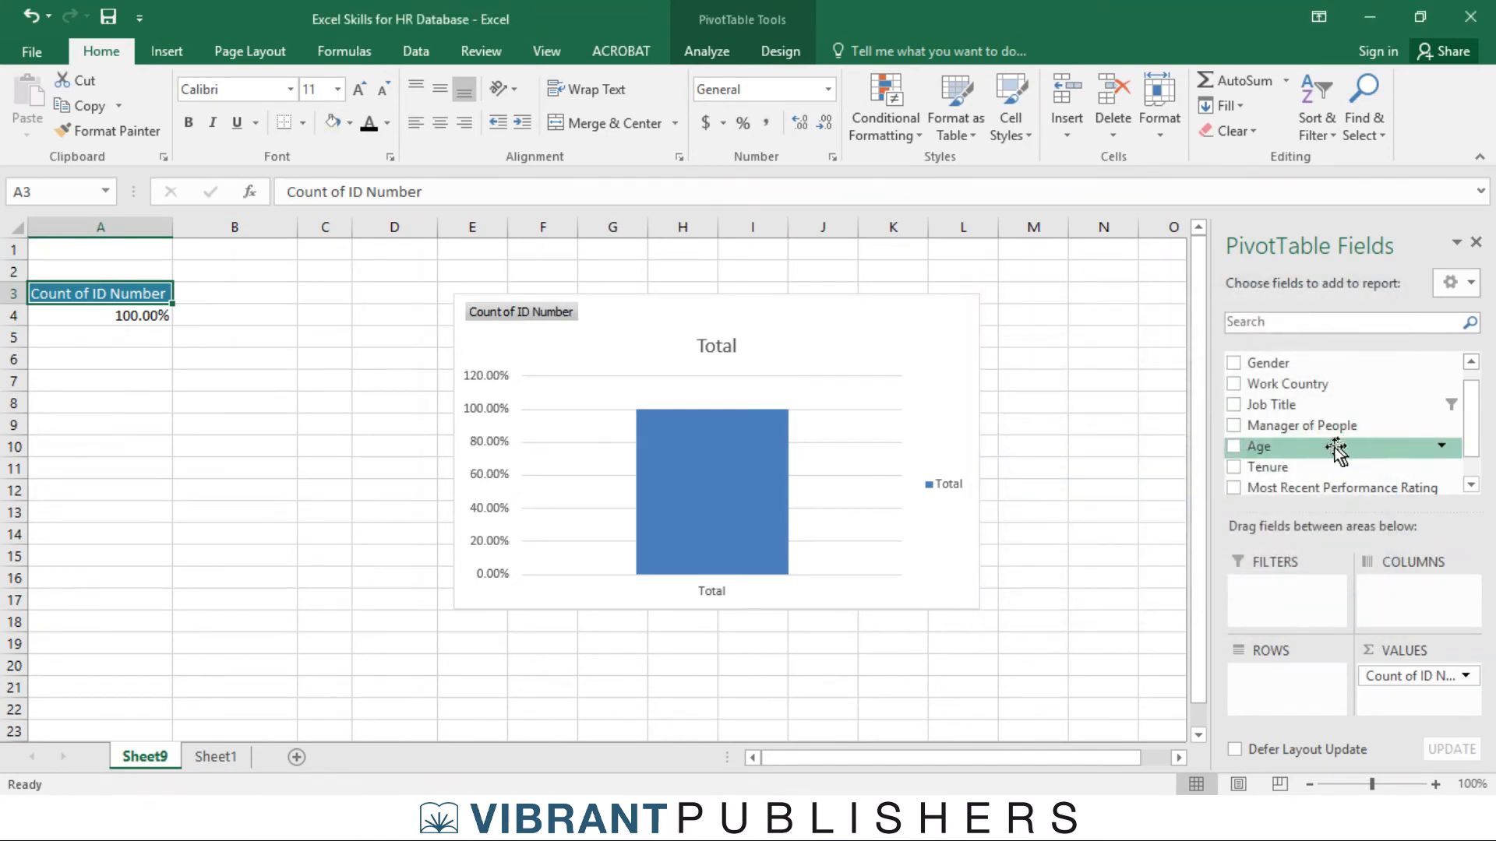
Step: Add the Age field to the PivotTable rows
{"action": "left_click_drag", "start_coordinate": [1329, 445], "coordinate": [1295, 678]}
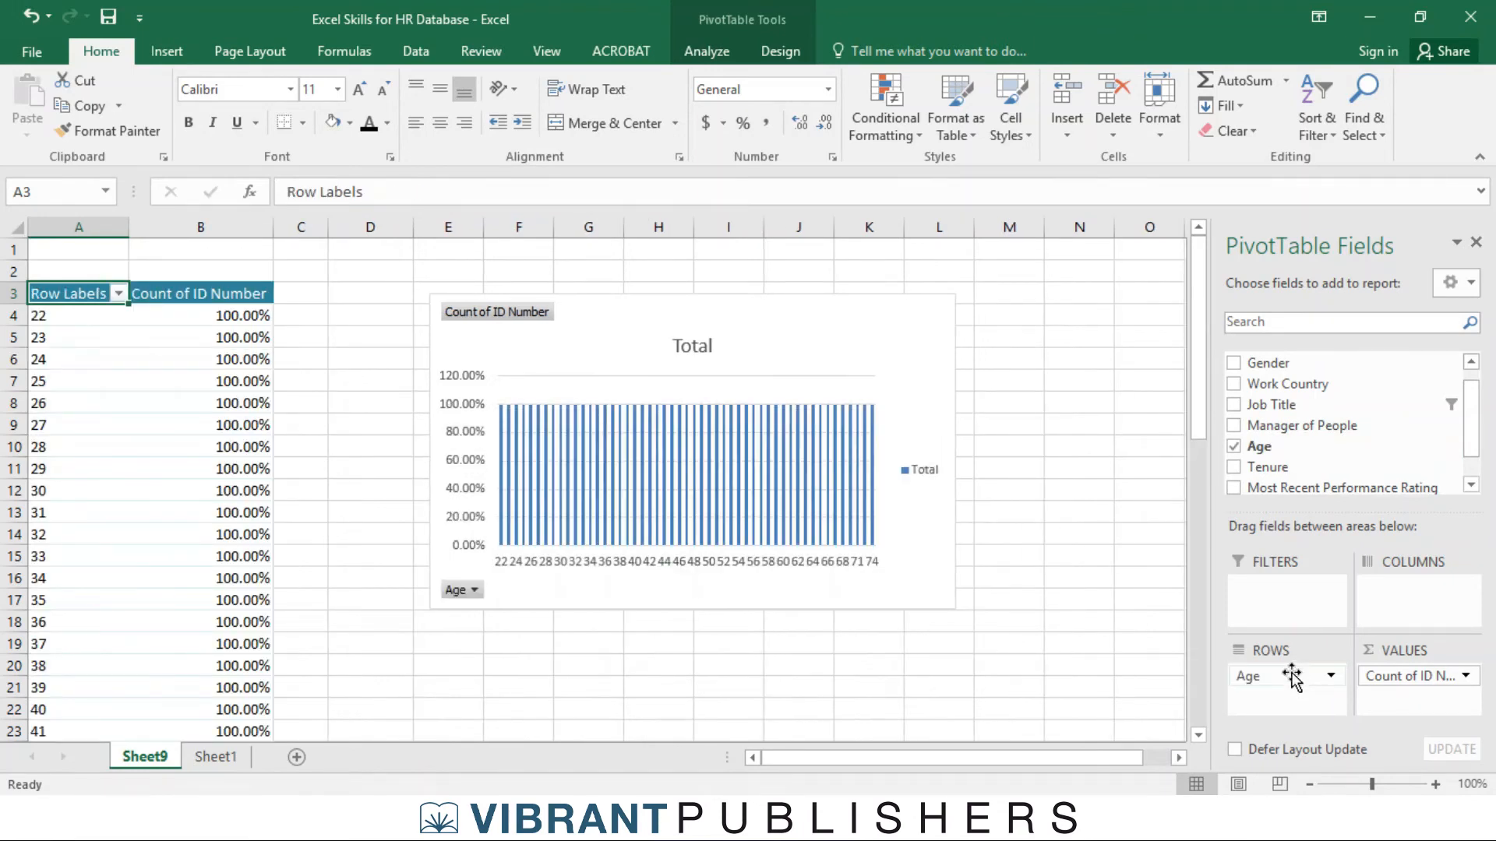
{"action": "left_click", "coordinate": [670, 320]}
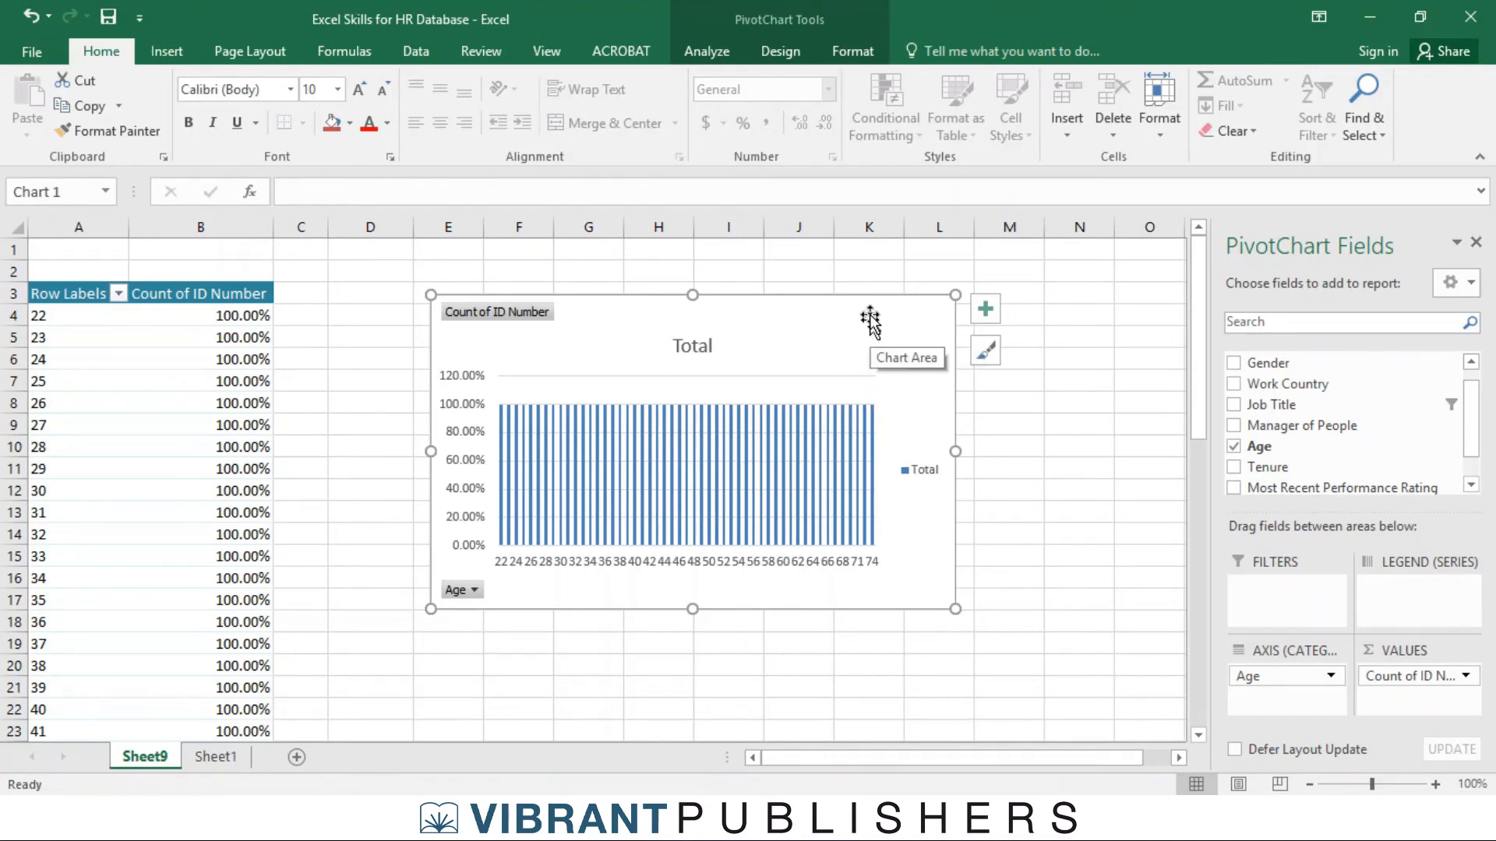
{"action": "left_click", "coordinate": [836, 53]}
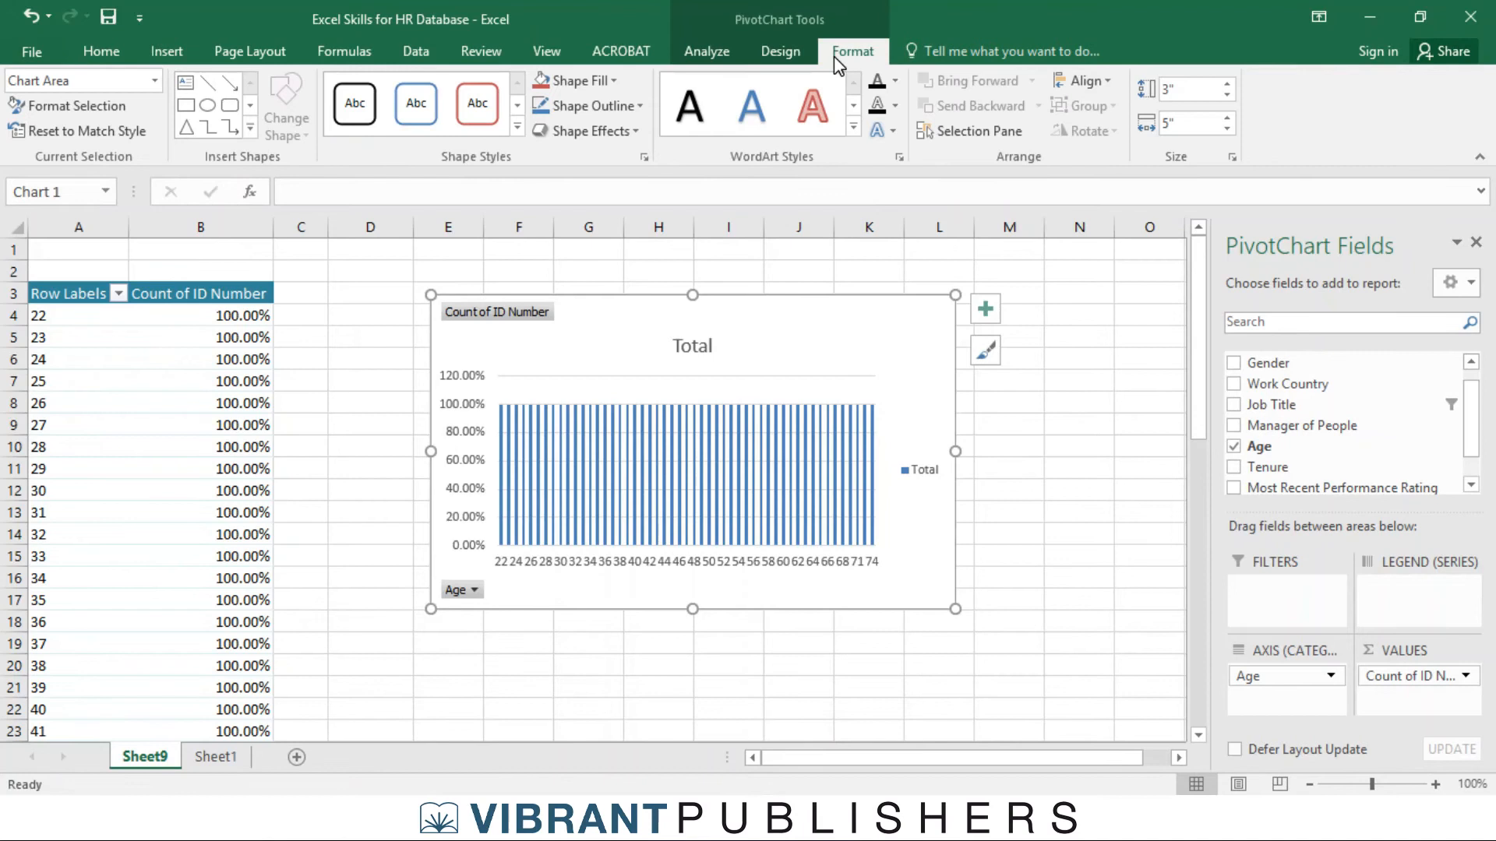
{"action": "left_click", "coordinate": [786, 57]}
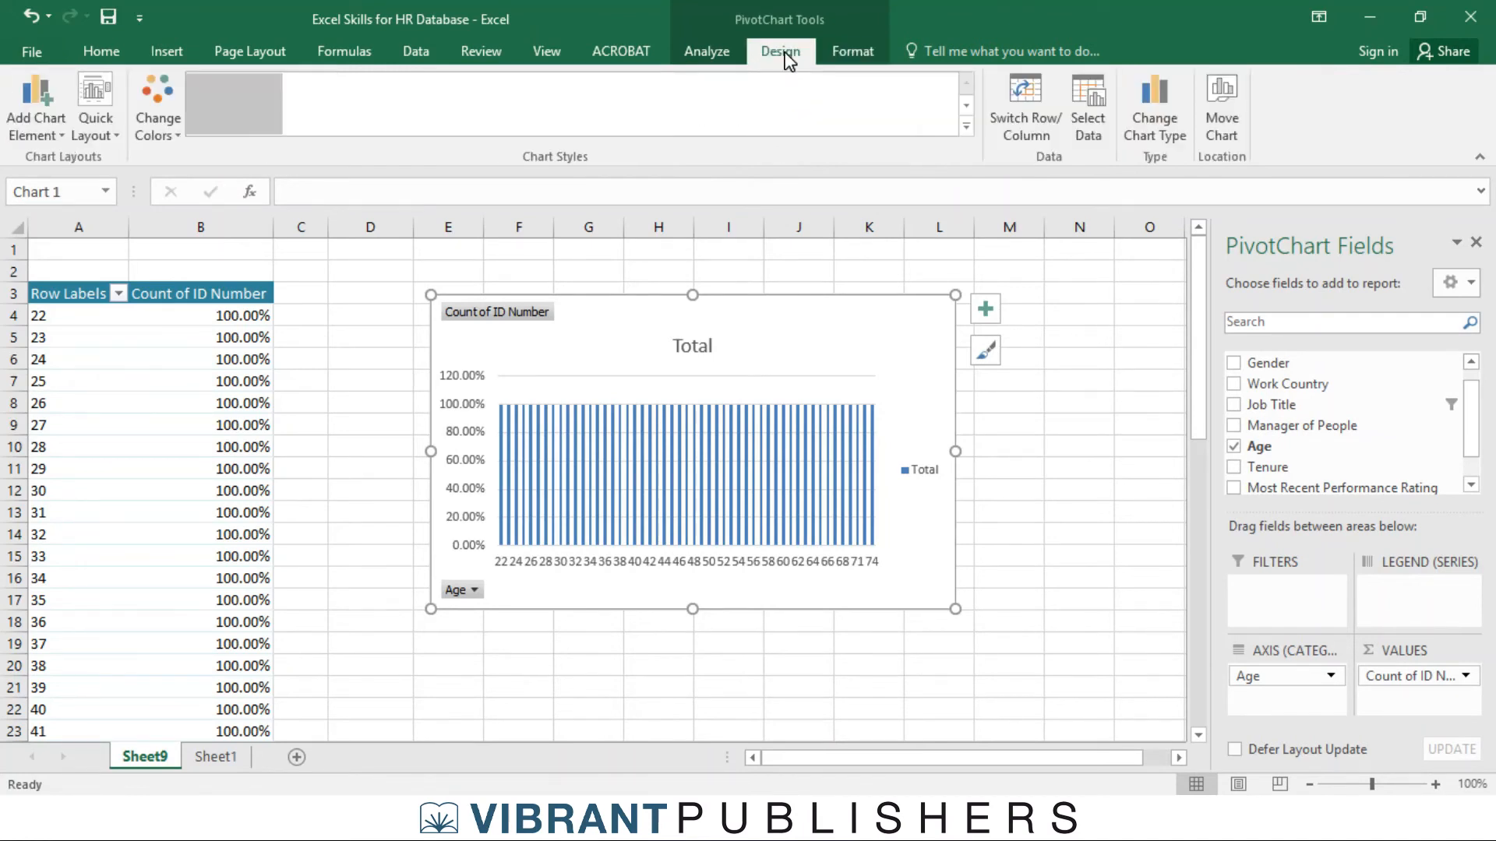
{"action": "left_click", "coordinate": [92, 117]}
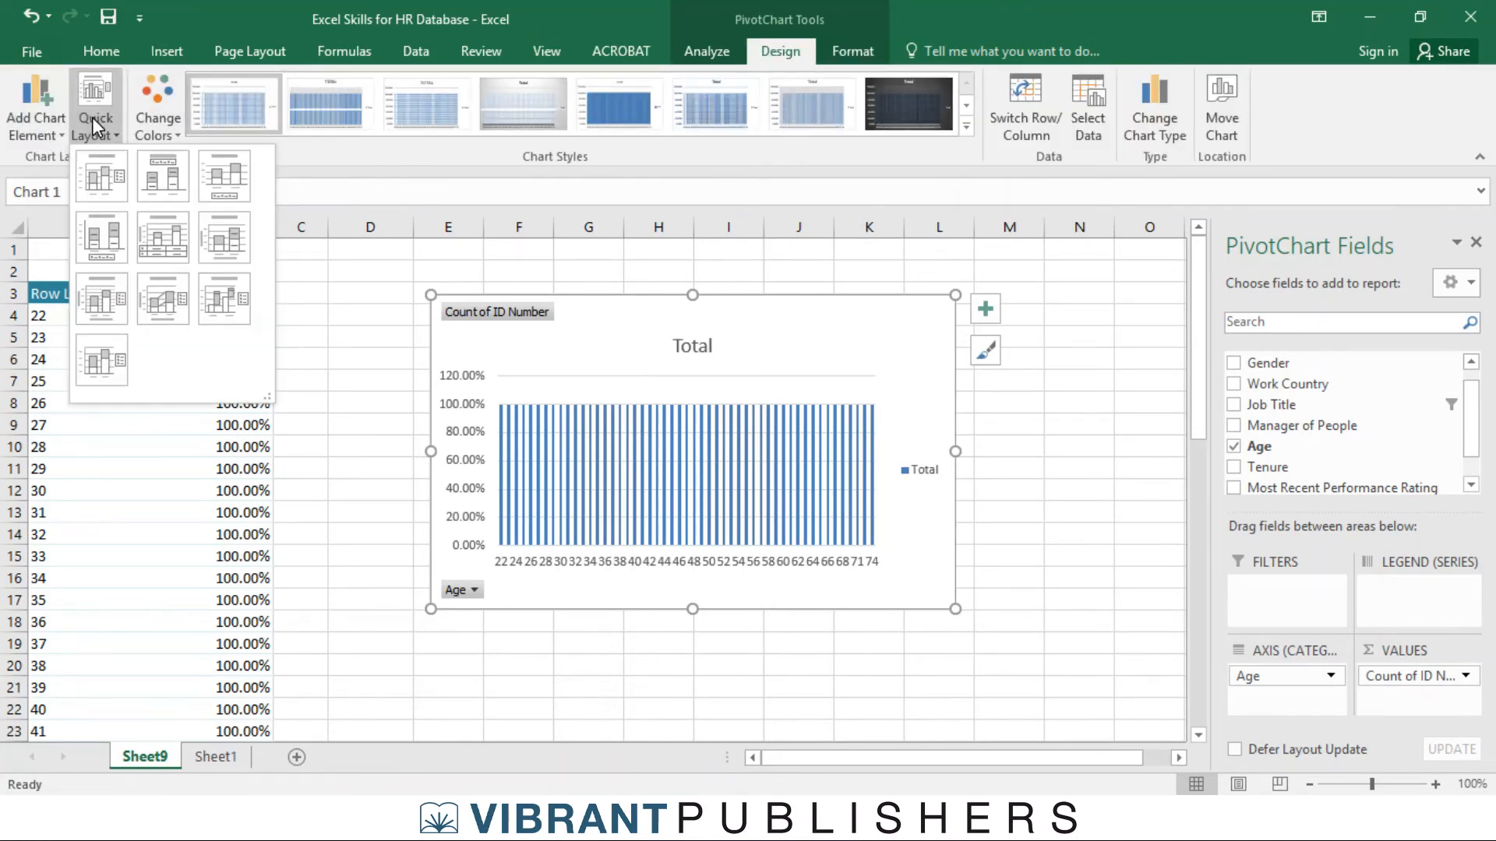
{"action": "left_click", "coordinate": [92, 118]}
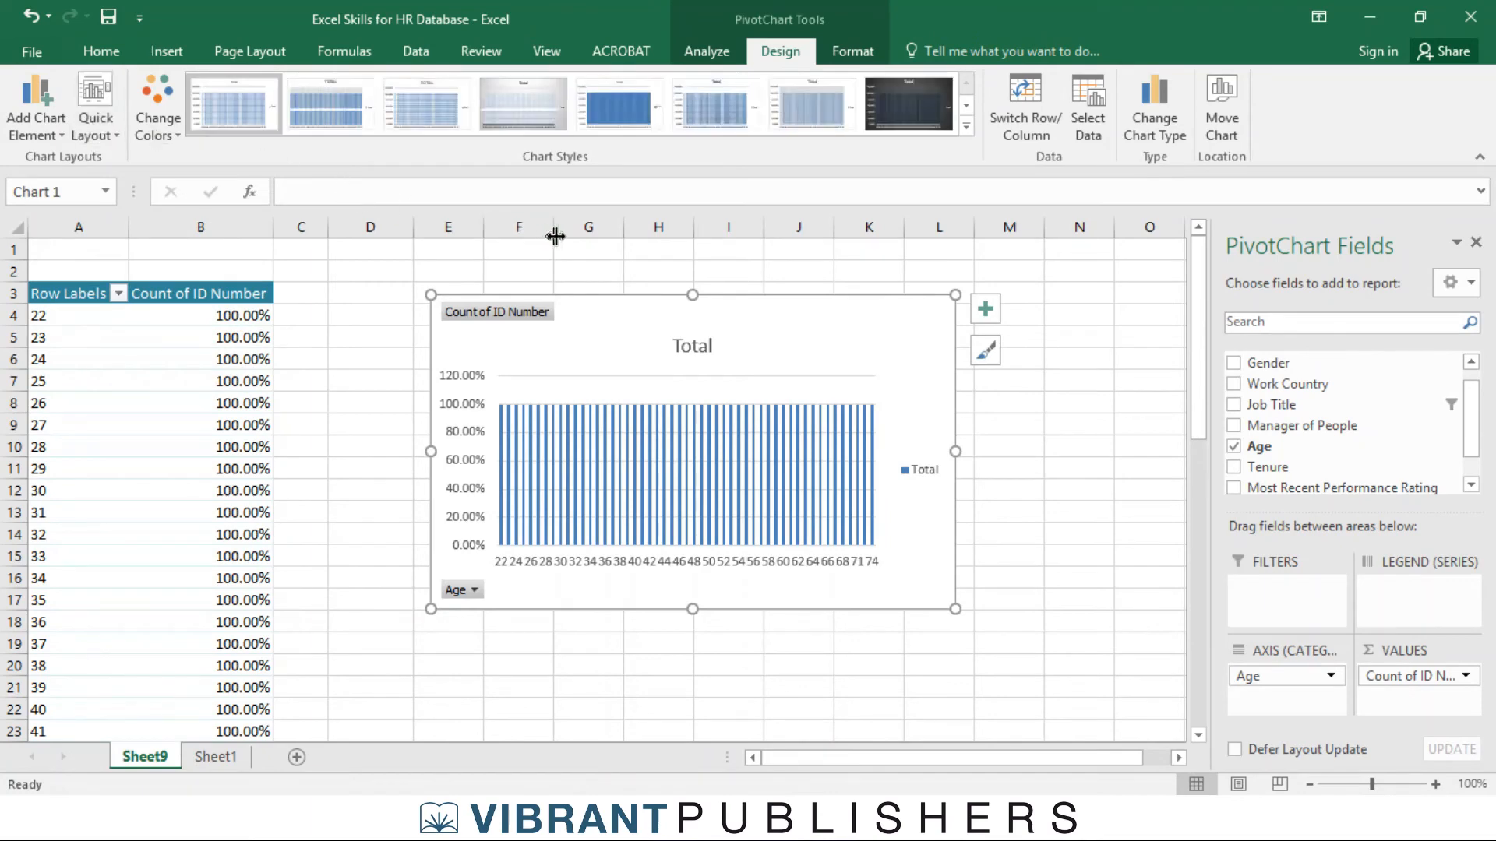
Step: Change the PivotChart's type from Stacked Column to Line
{"action": "left_click", "coordinate": [1154, 116]}
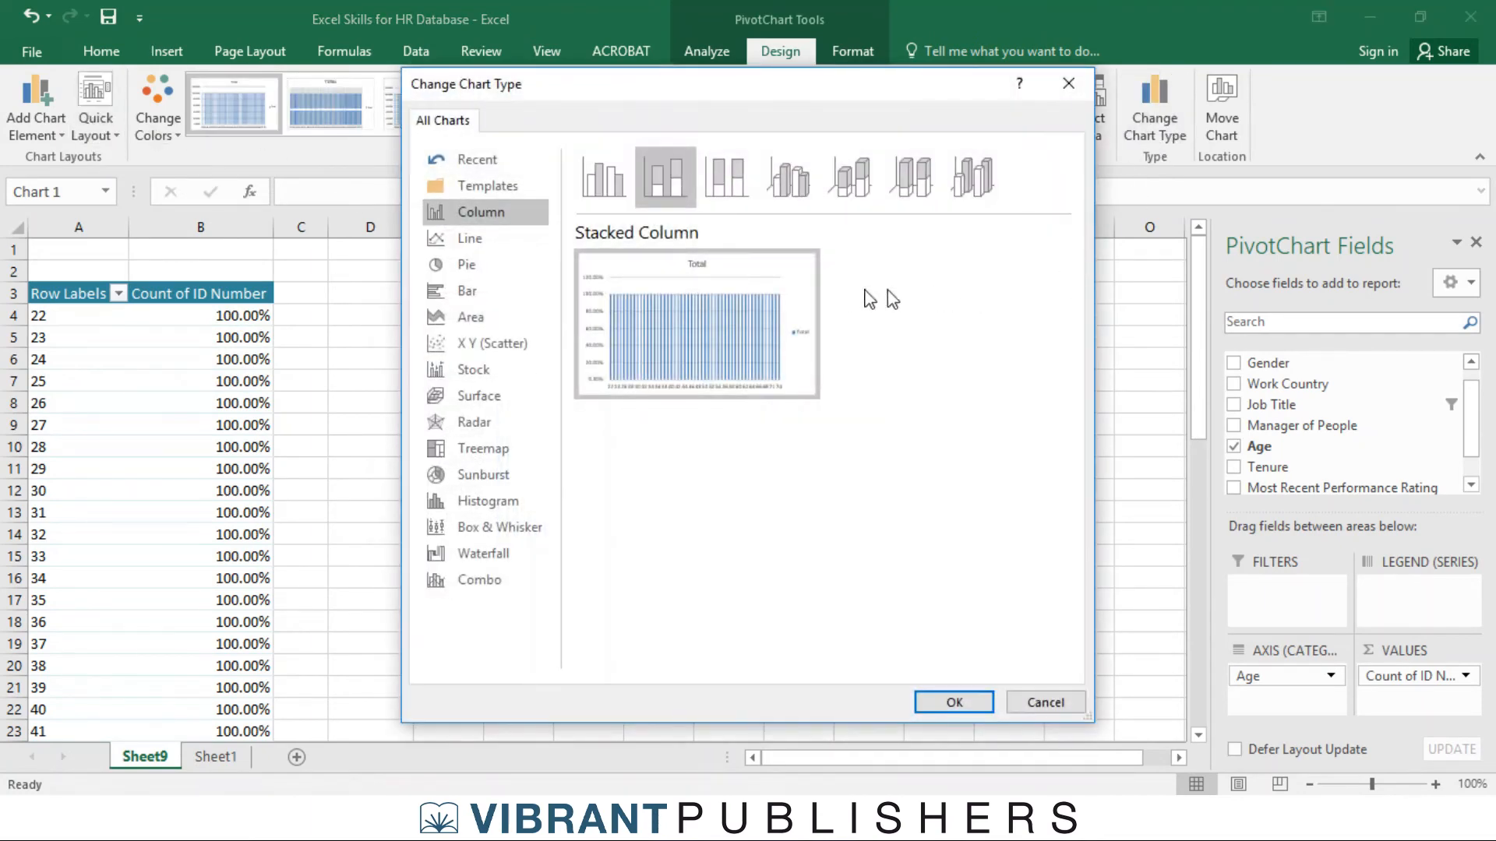
{"action": "left_click", "coordinate": [470, 237]}
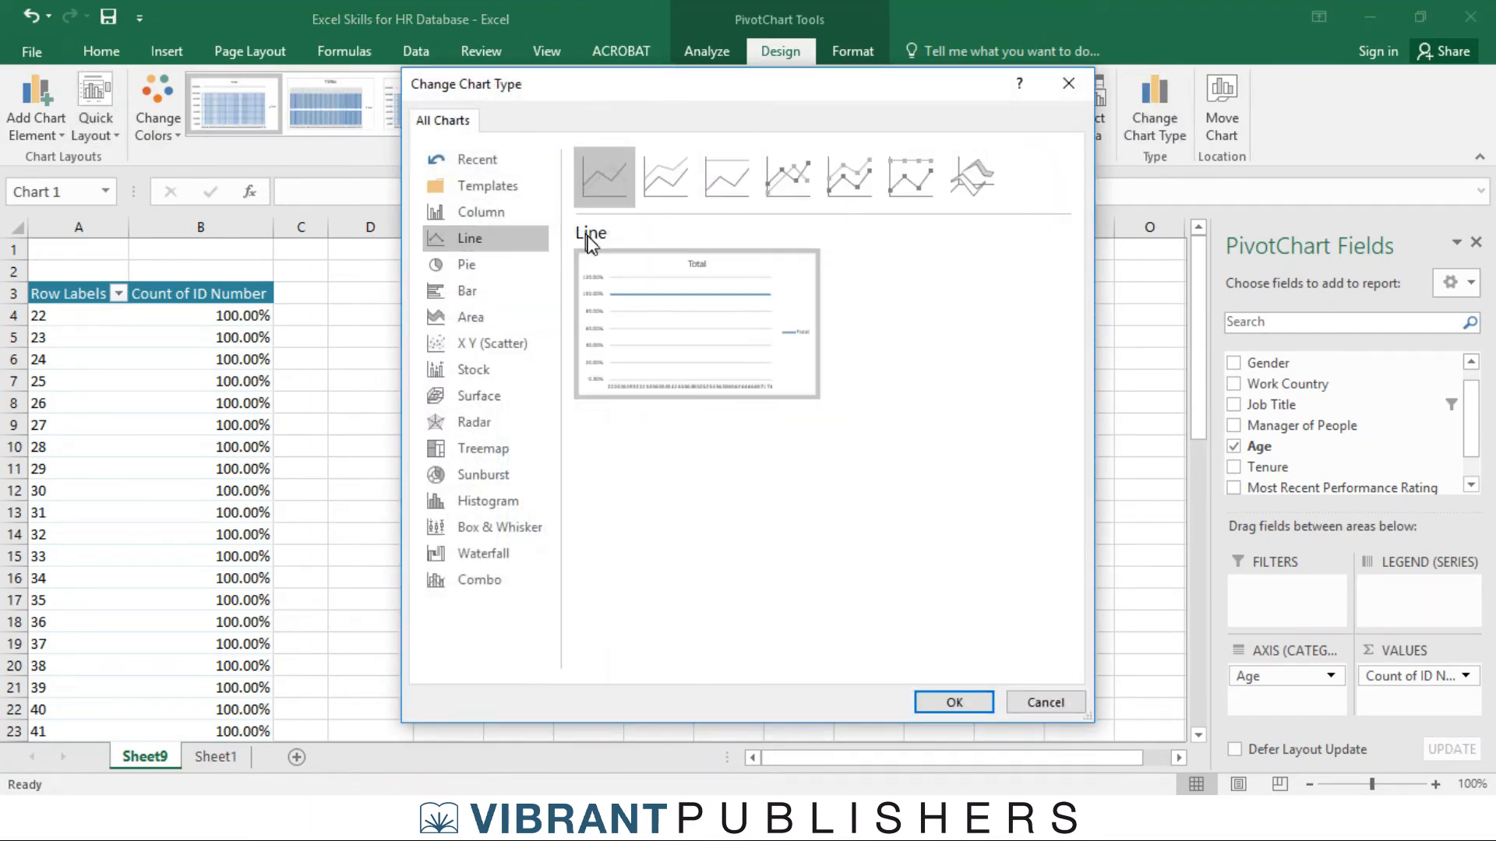
{"action": "left_click", "coordinate": [964, 702]}
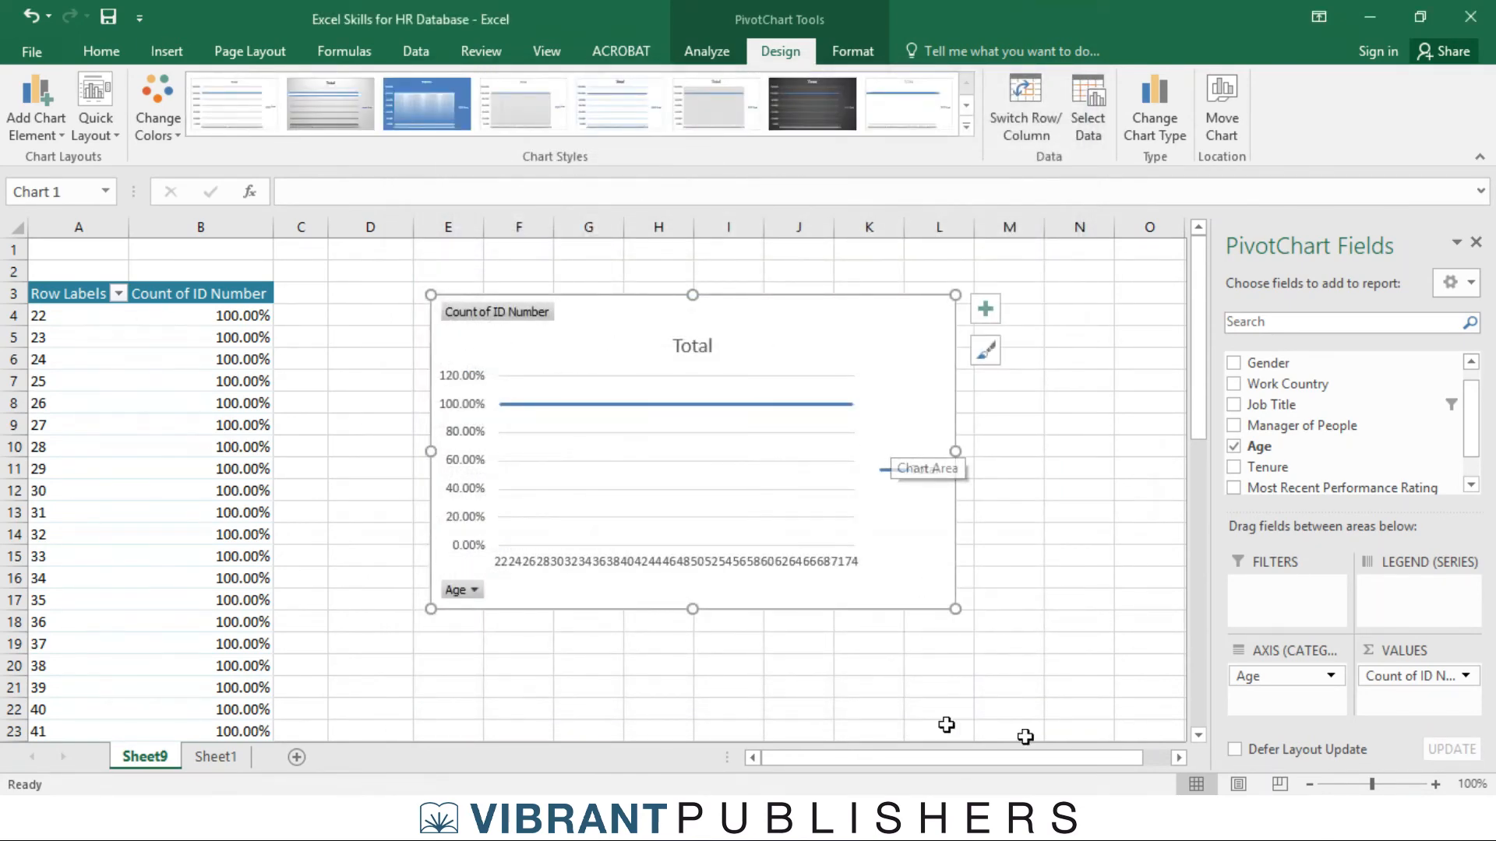
Step: Set the Count of ID Number field to show values with No Calculation
{"action": "left_click", "coordinate": [1466, 677]}
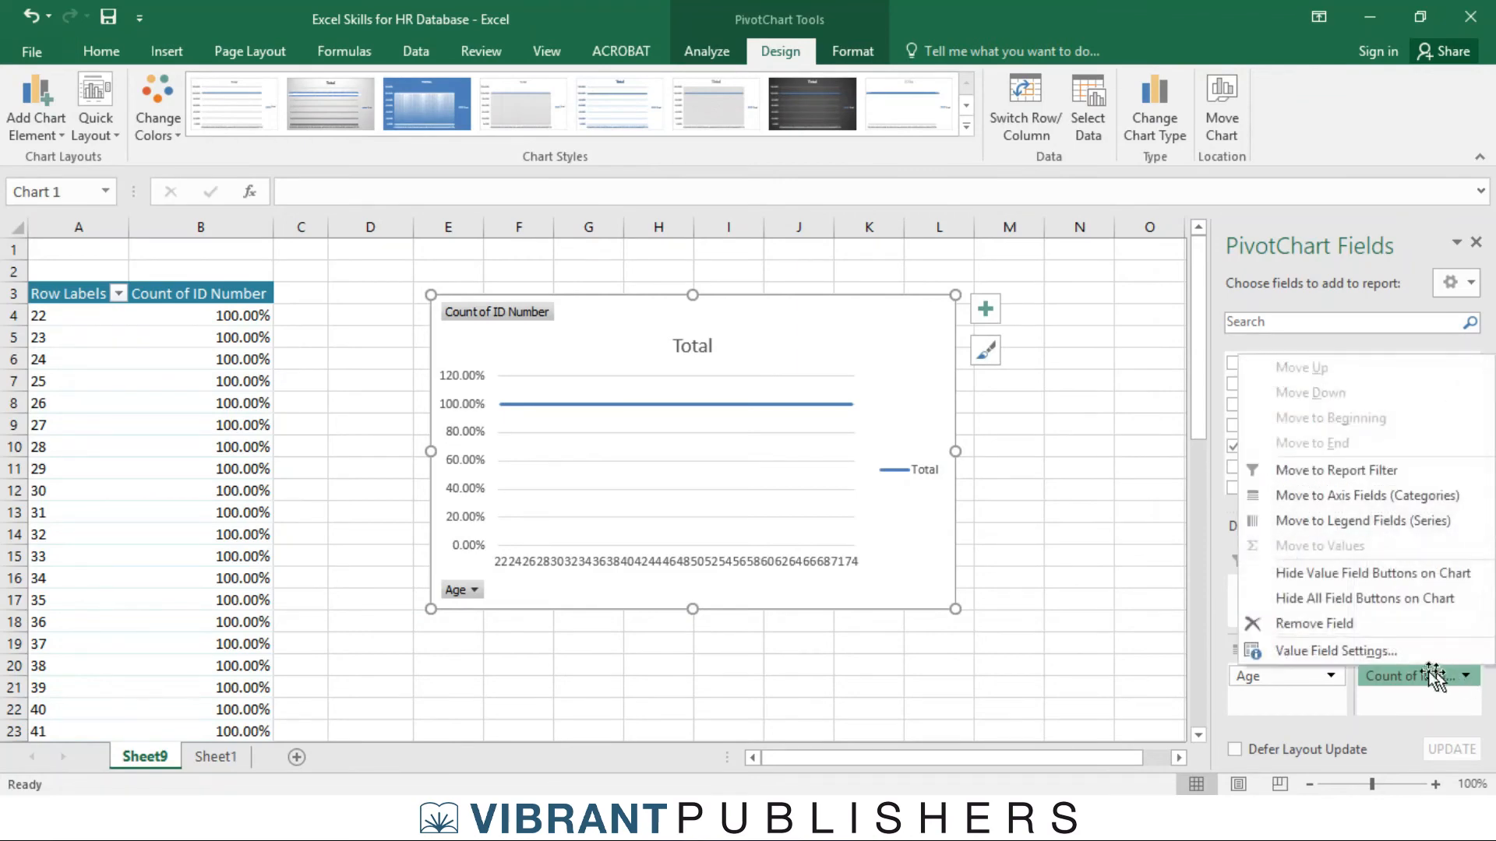
{"action": "left_click", "coordinate": [1282, 651]}
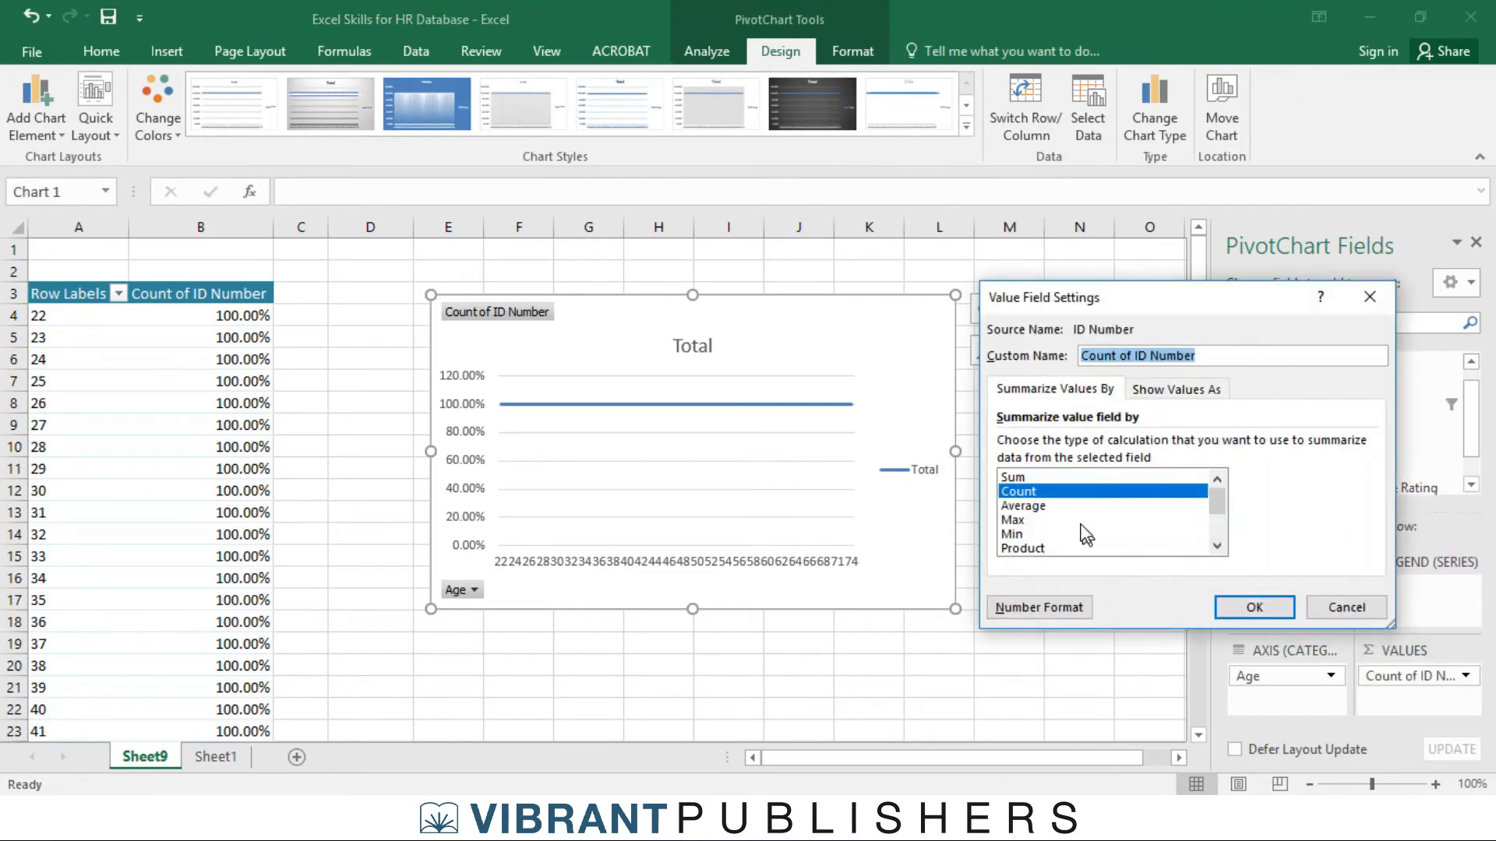
{"action": "left_click", "coordinate": [1179, 392]}
{"action": "left_click", "coordinate": [1220, 443]}
{"action": "left_click", "coordinate": [1145, 464]}
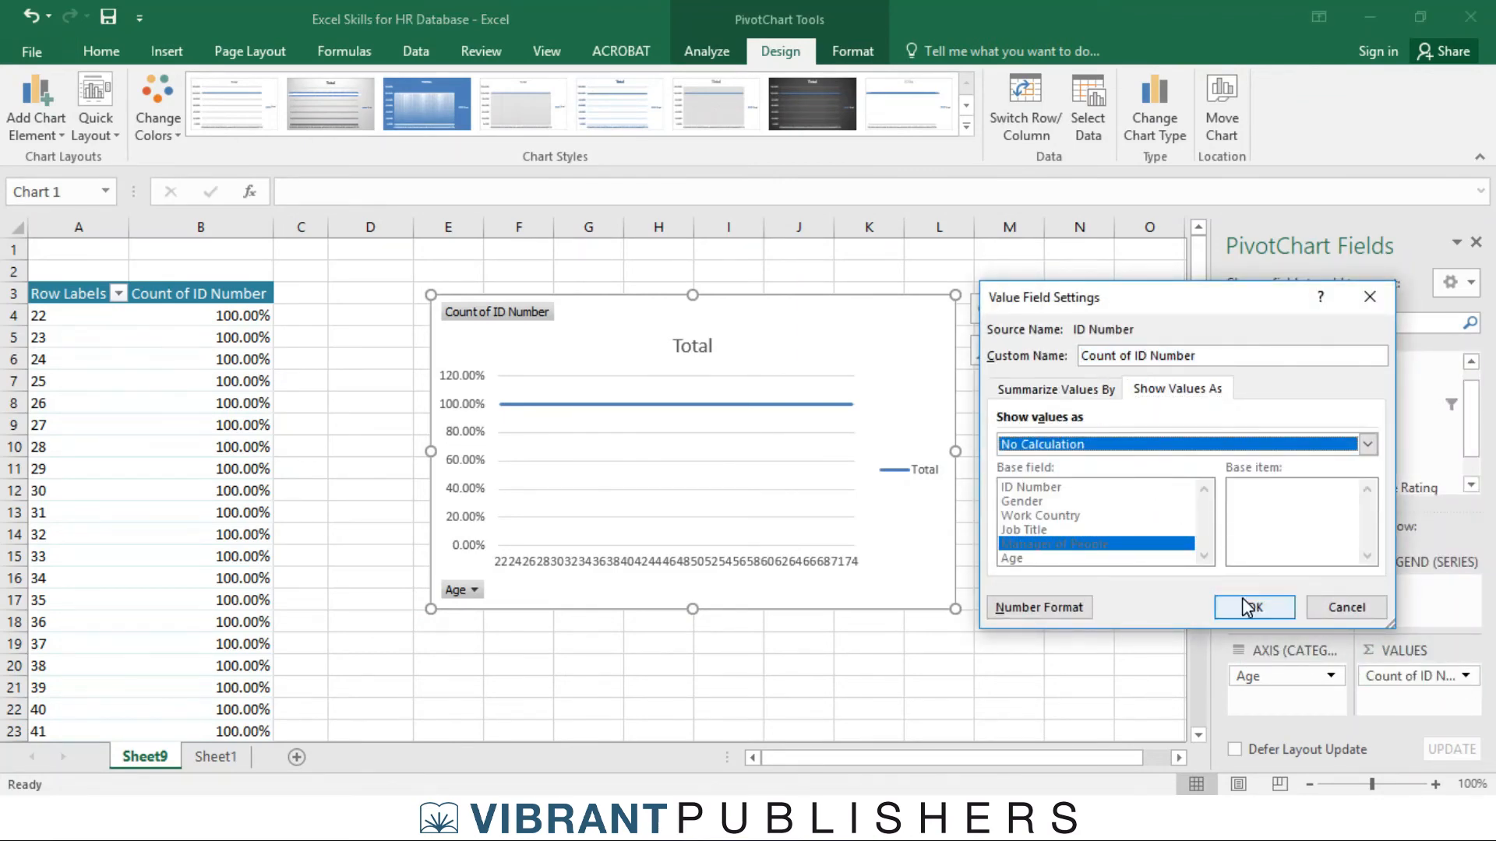
{"action": "left_click", "coordinate": [1250, 608]}
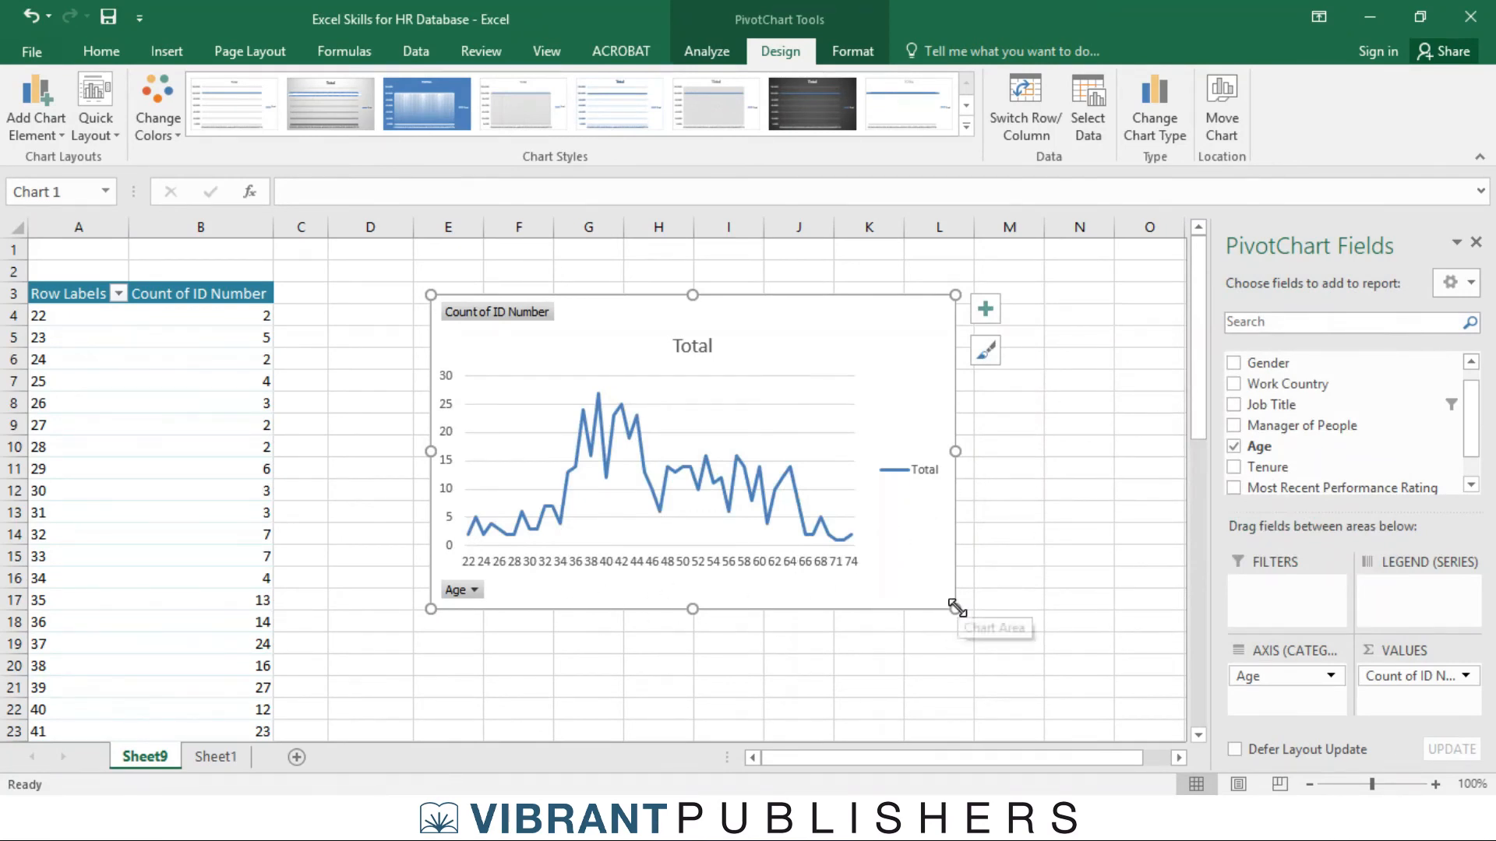
Step: Enlarge the PivotChart to about column M and row 21, and inspect the points around the age line's peak
{"action": "left_click_drag", "start_coordinate": [956, 607], "coordinate": [1094, 691]}
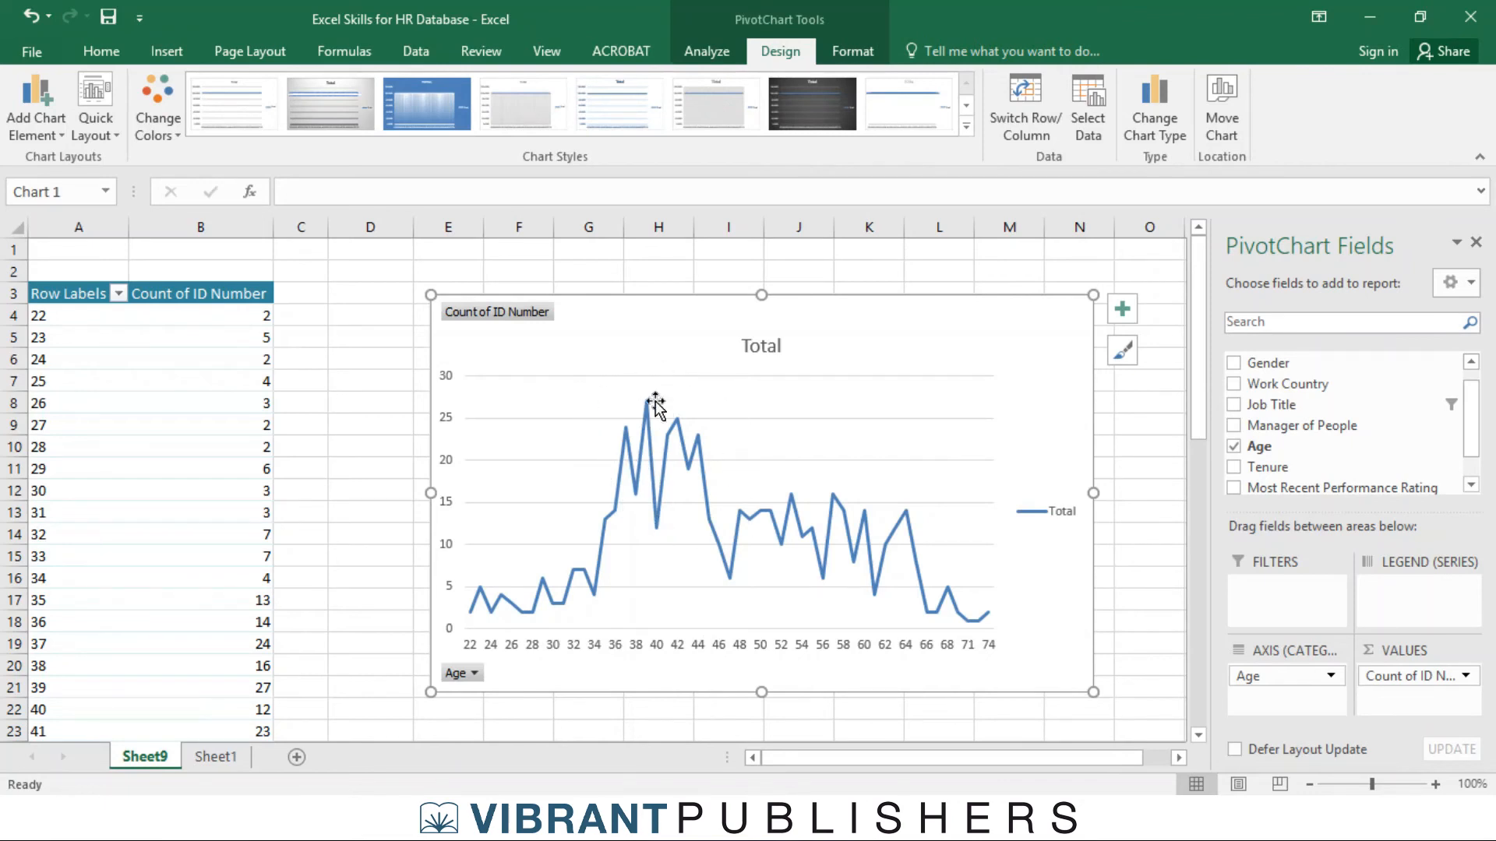
{"action": "mouse_move", "coordinate": [646, 404]}
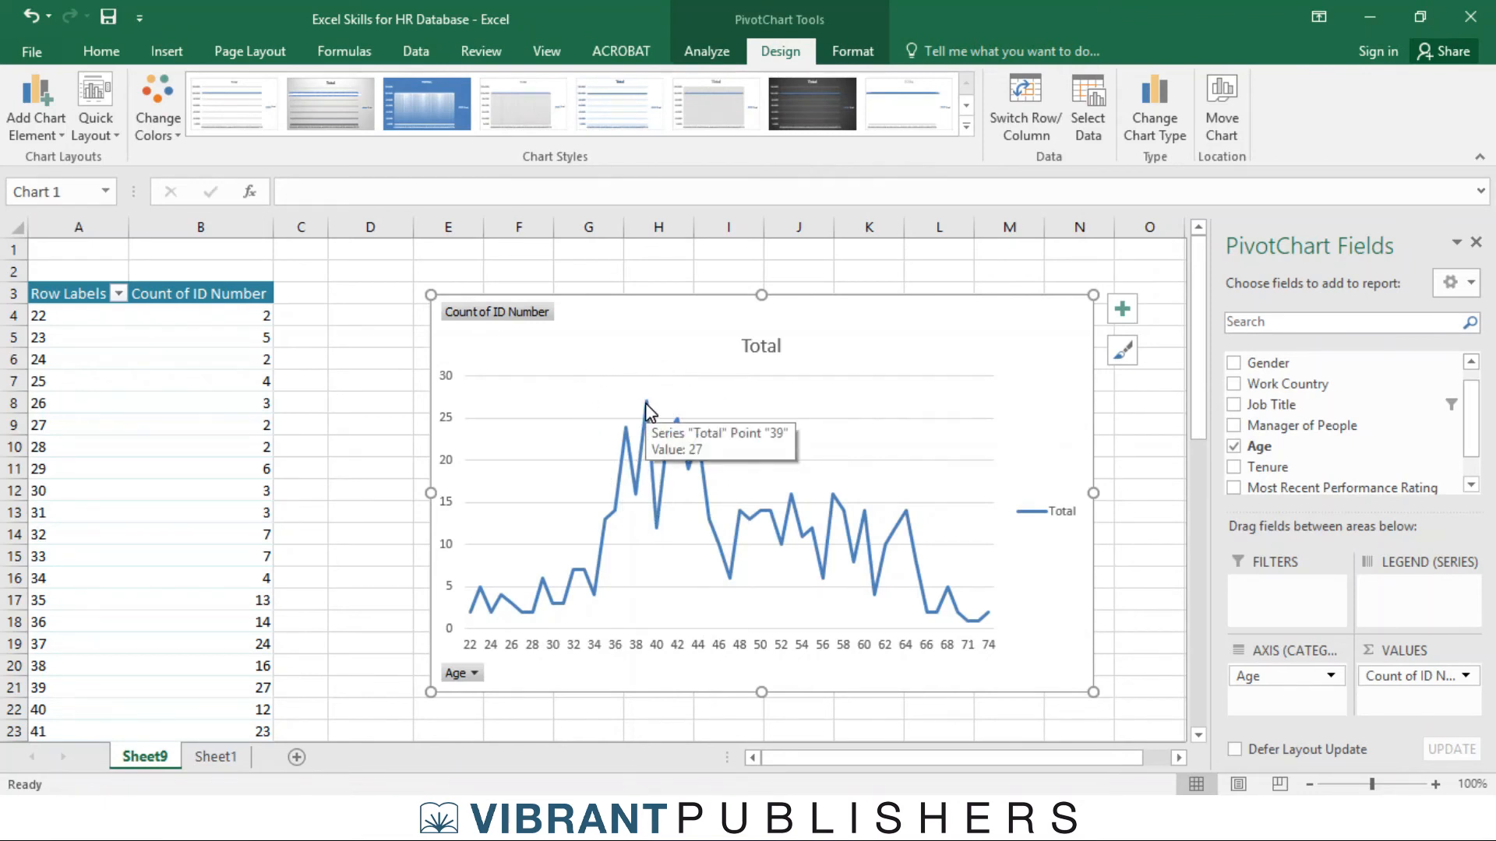
{"action": "left_click", "coordinate": [656, 524]}
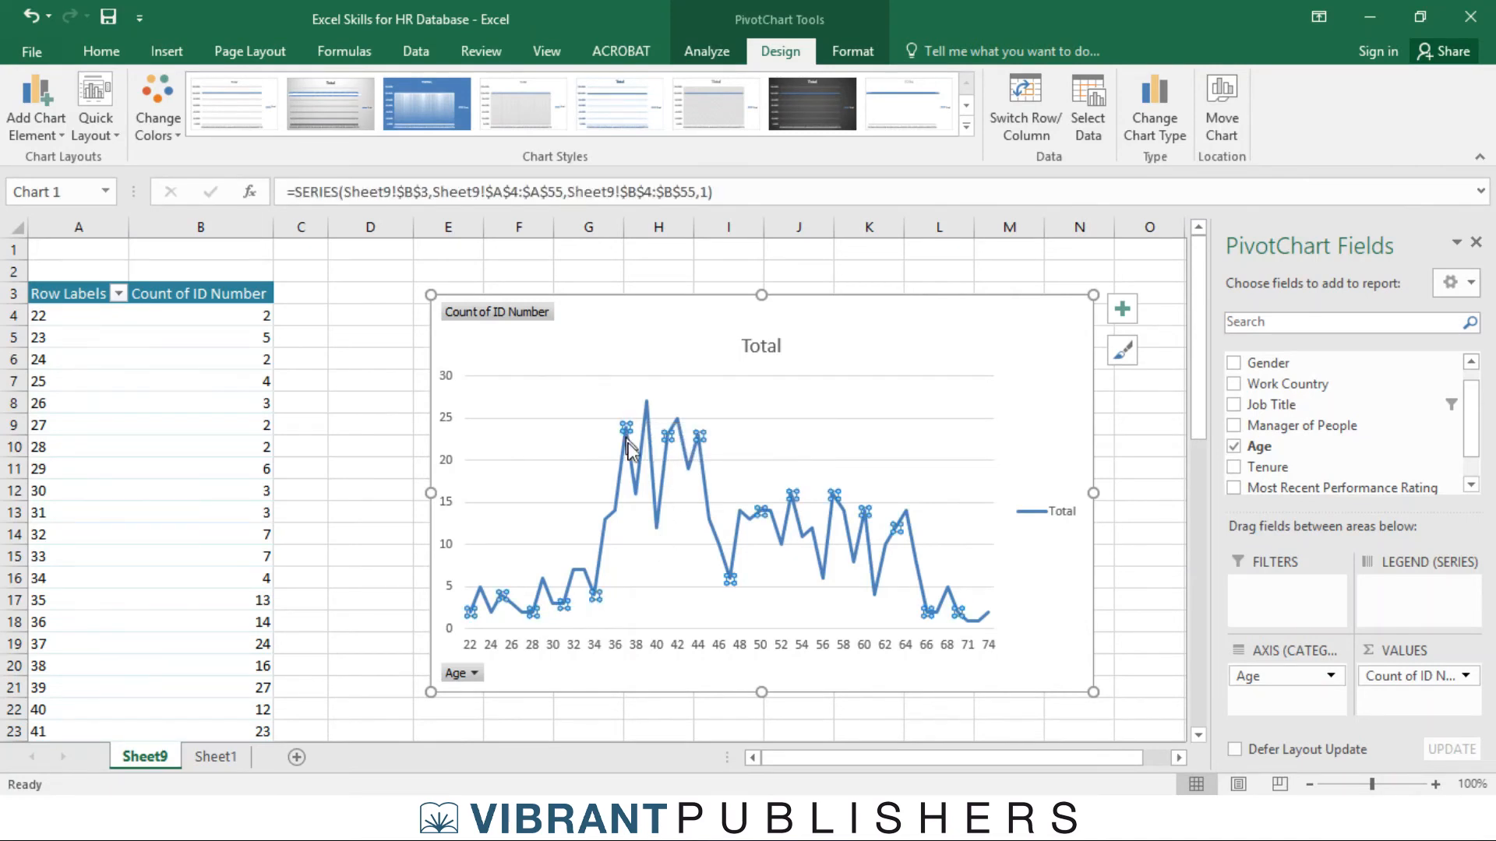
{"action": "left_click", "coordinate": [1149, 444]}
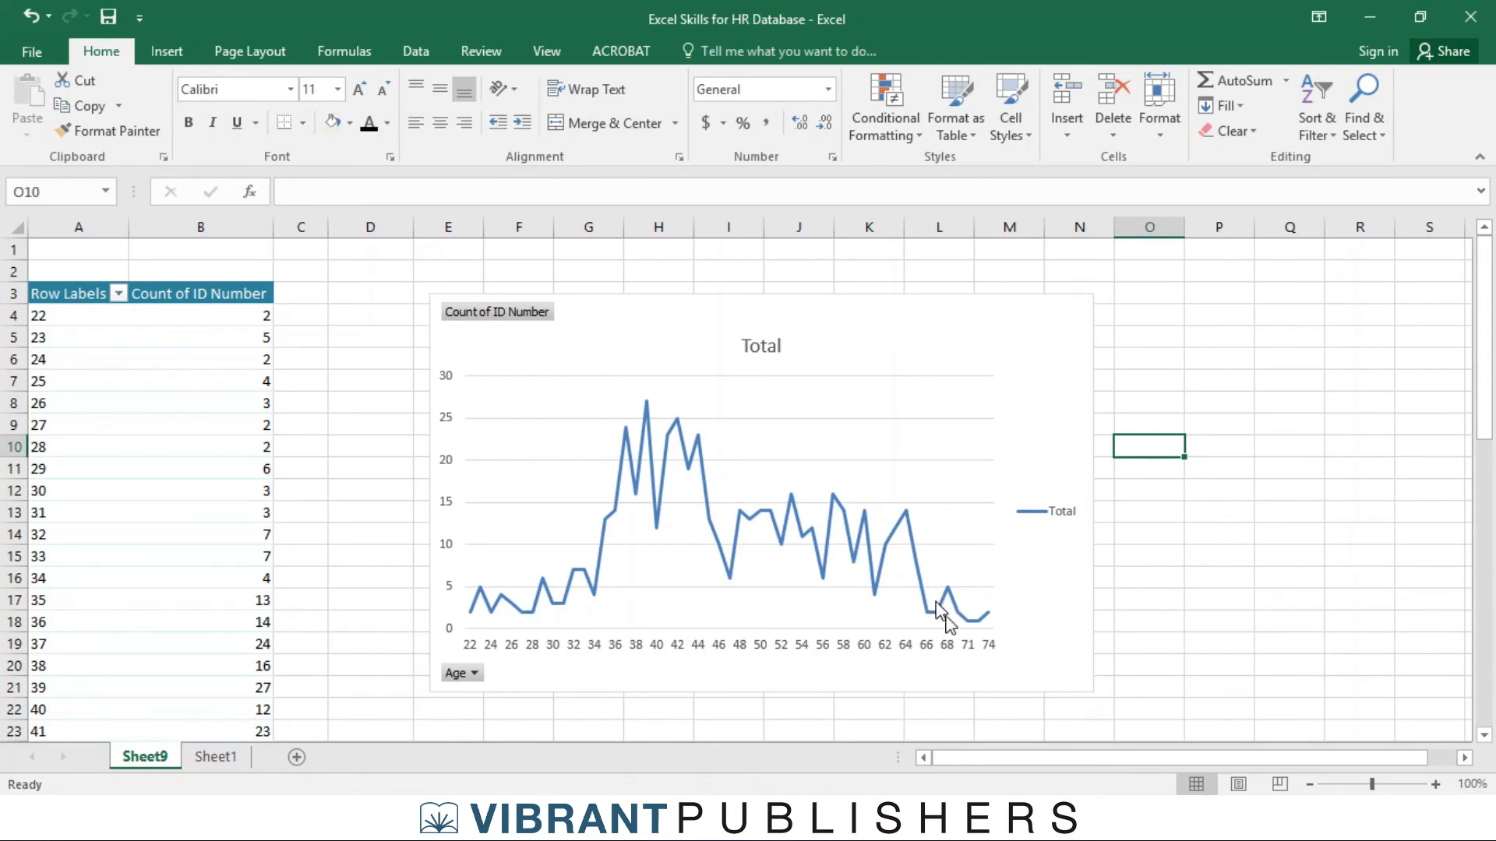
Step: Replace Age with Tenure on the PivotChart's category axis and examine the line's highest and lowest points
{"action": "left_click", "coordinate": [1073, 308]}
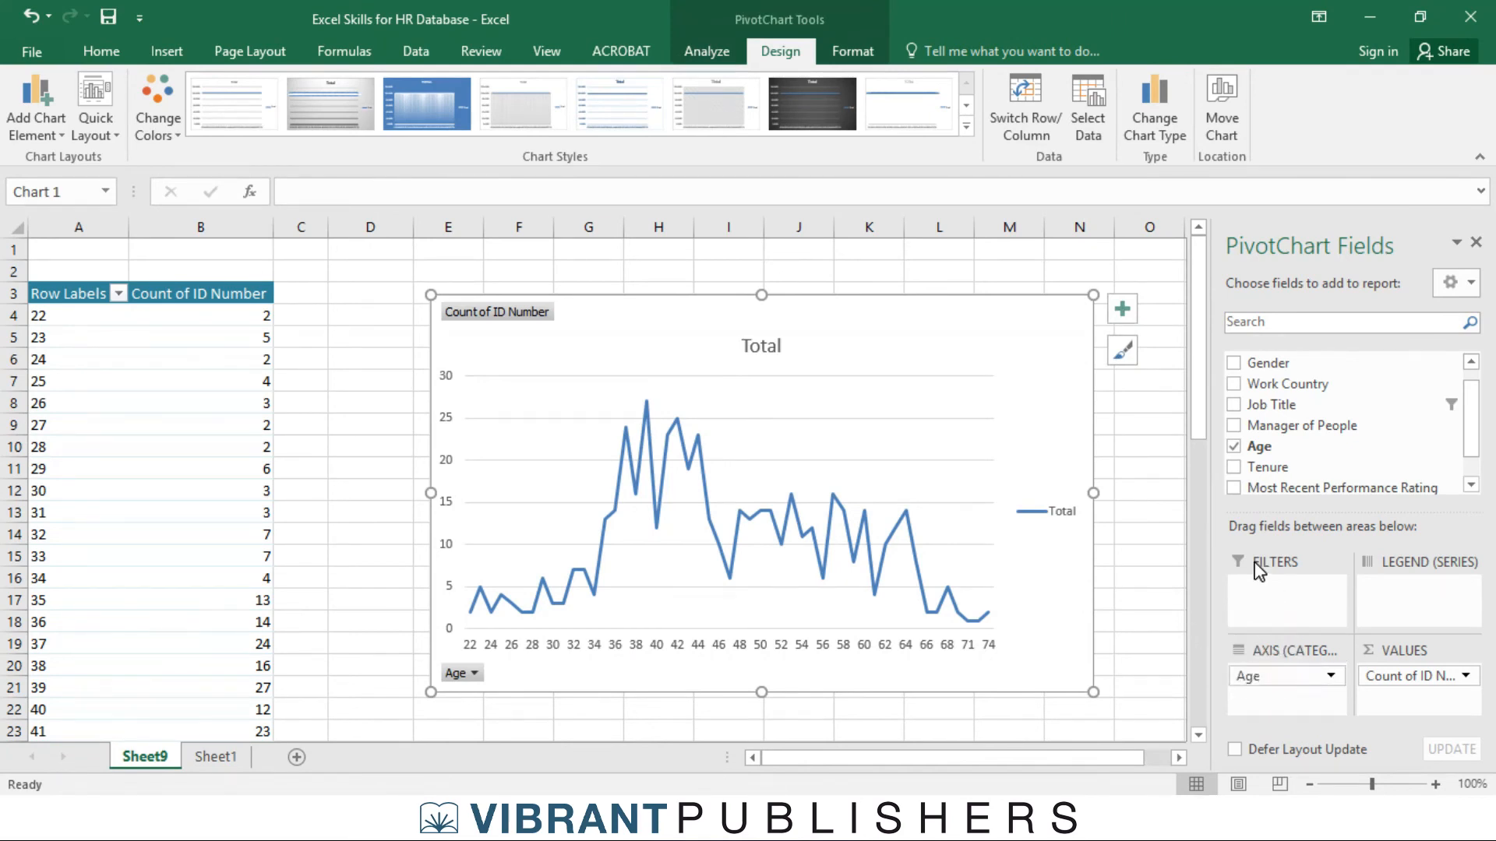
{"action": "left_click_drag", "start_coordinate": [1297, 675], "coordinate": [1175, 567]}
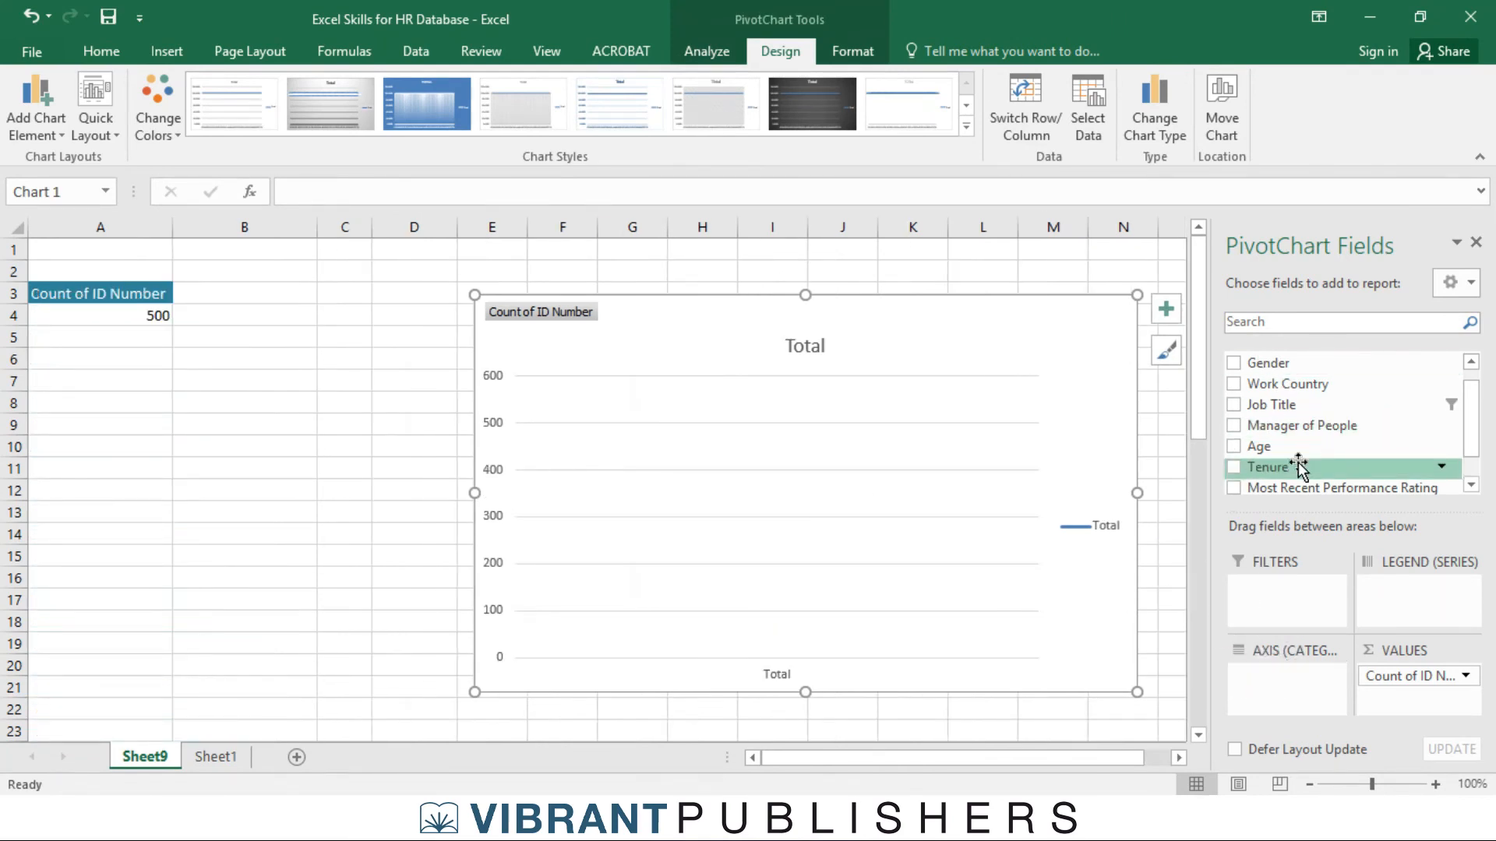
{"action": "left_click_drag", "start_coordinate": [1269, 468], "coordinate": [1295, 676]}
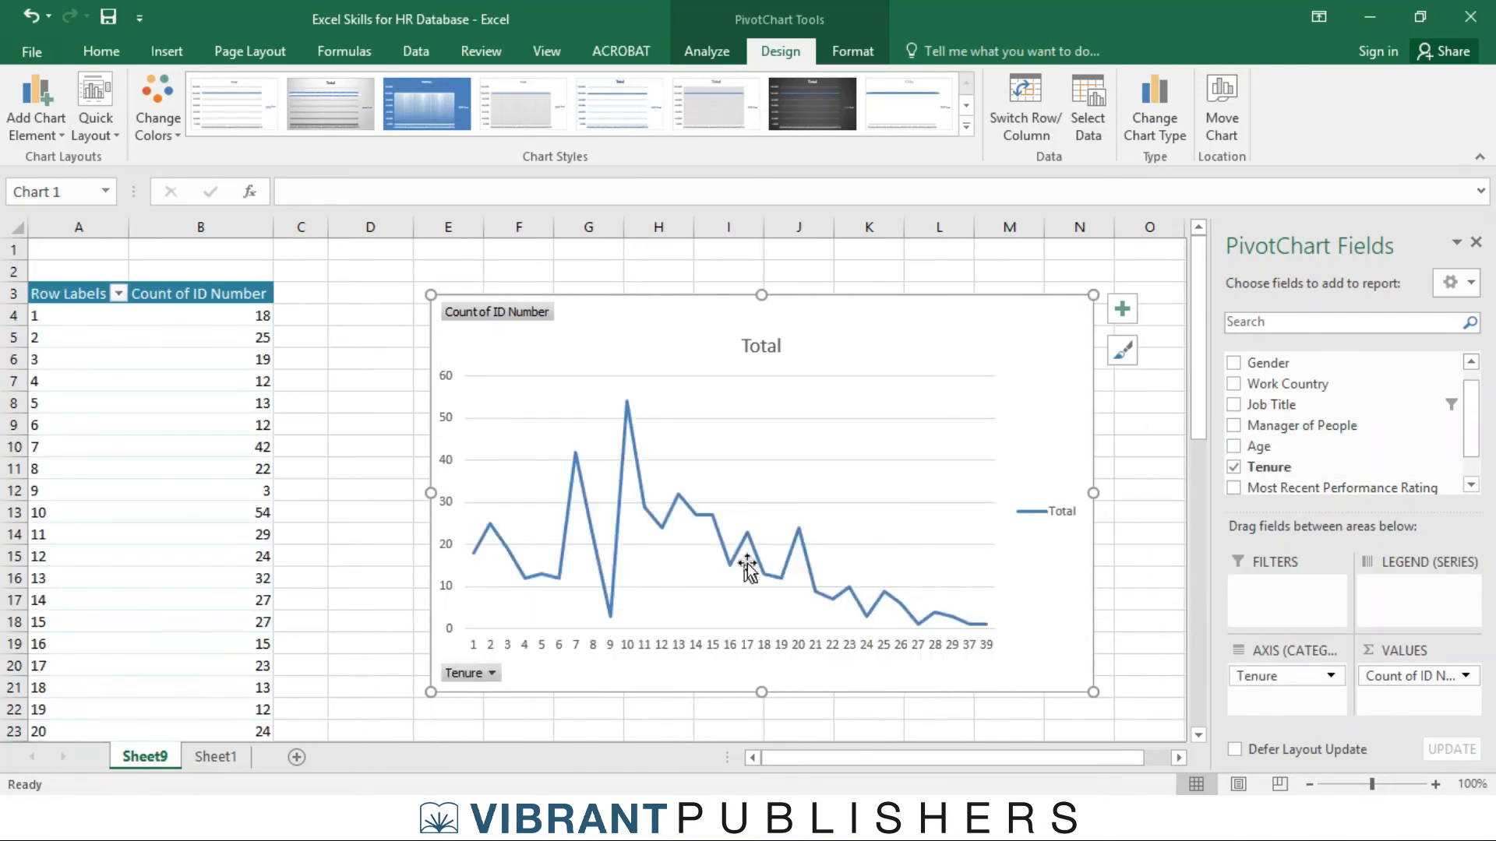
{"action": "mouse_move", "coordinate": [631, 407]}
{"action": "mouse_move", "coordinate": [613, 622]}
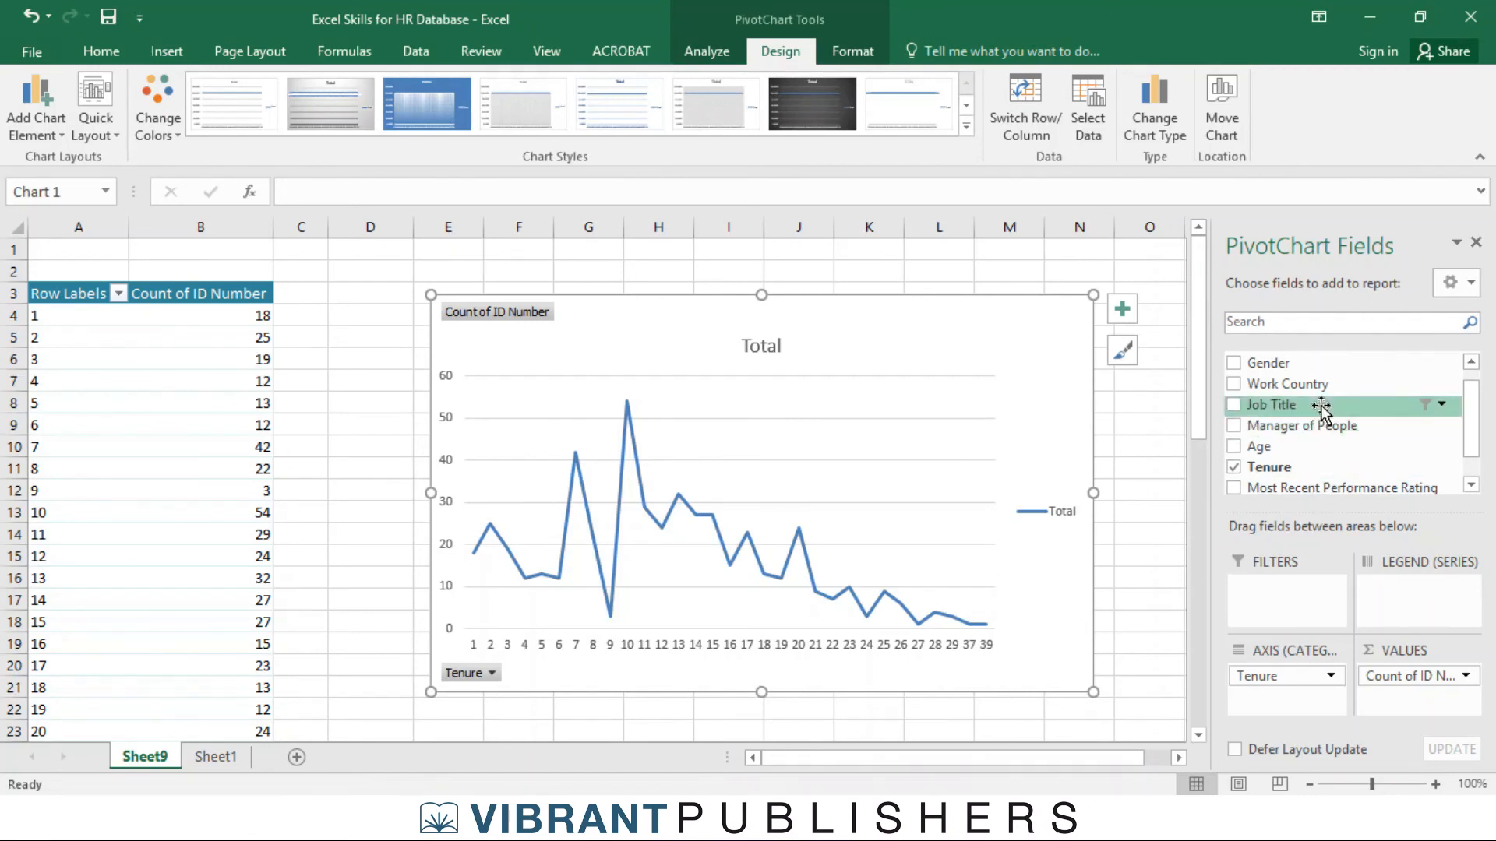
Step: Try Job Title as the legend series of the tenure chart and remove it again
{"action": "left_click_drag", "start_coordinate": [1321, 409], "coordinate": [1413, 612]}
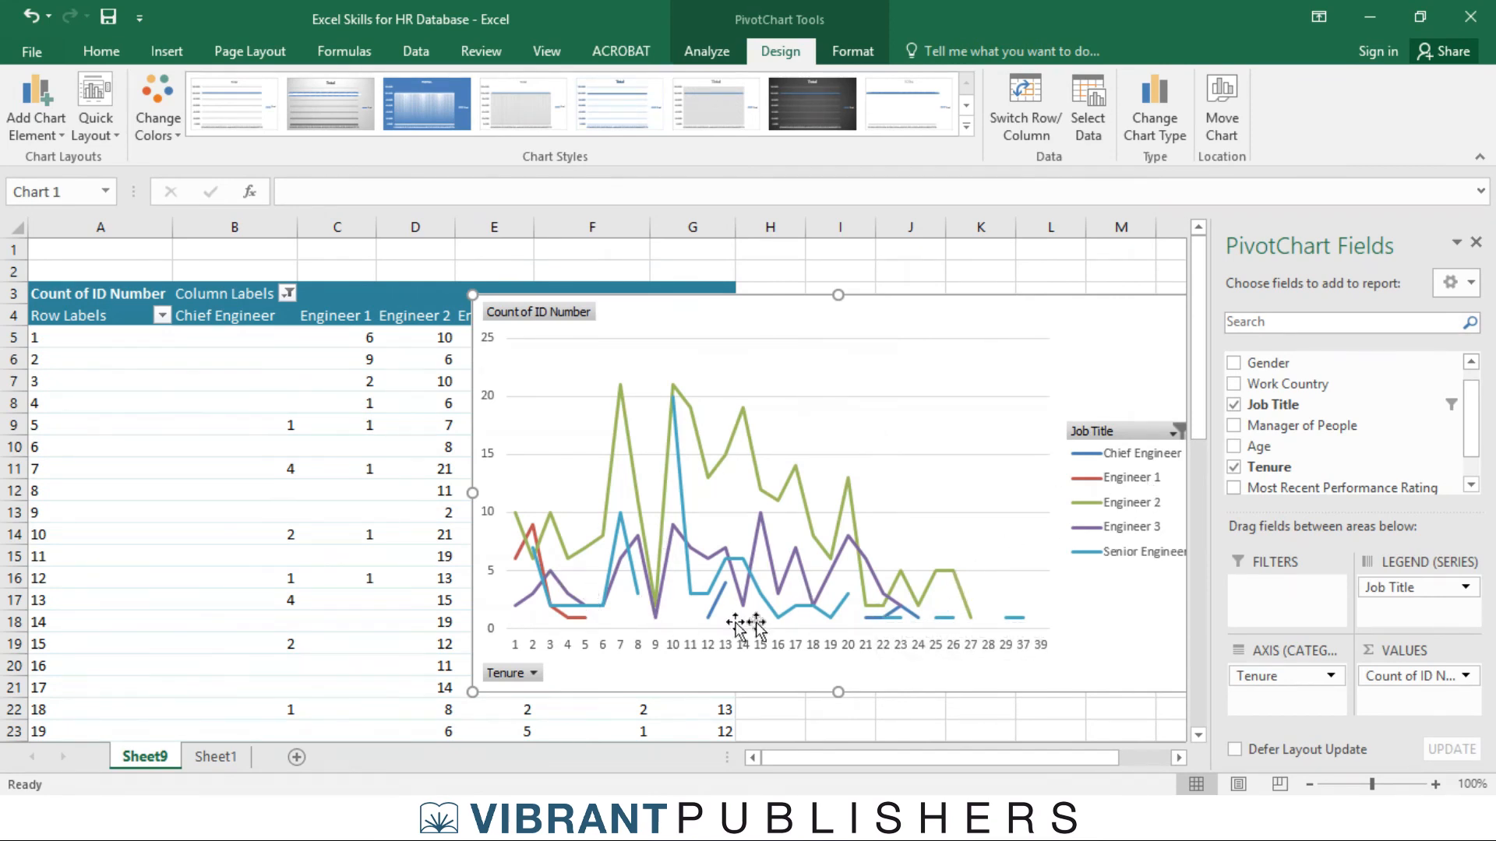
{"action": "left_click_drag", "start_coordinate": [1394, 589], "coordinate": [1134, 326]}
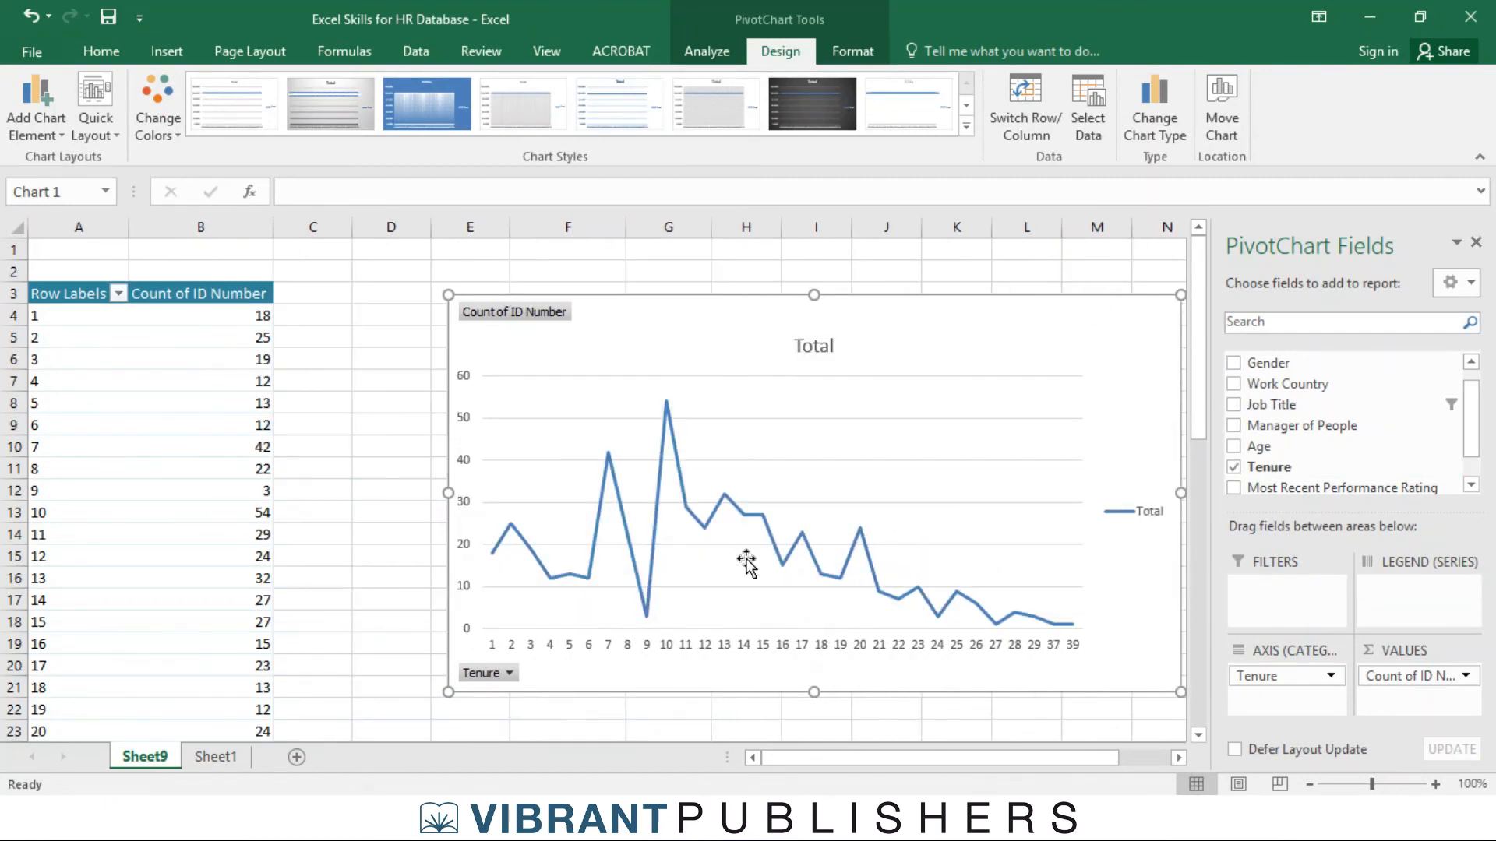
Step: Move the PivotChart closer to the PivotTable and add Gender as its legend series to compare tenure
{"action": "left_click_drag", "start_coordinate": [919, 311], "coordinate": [868, 307]}
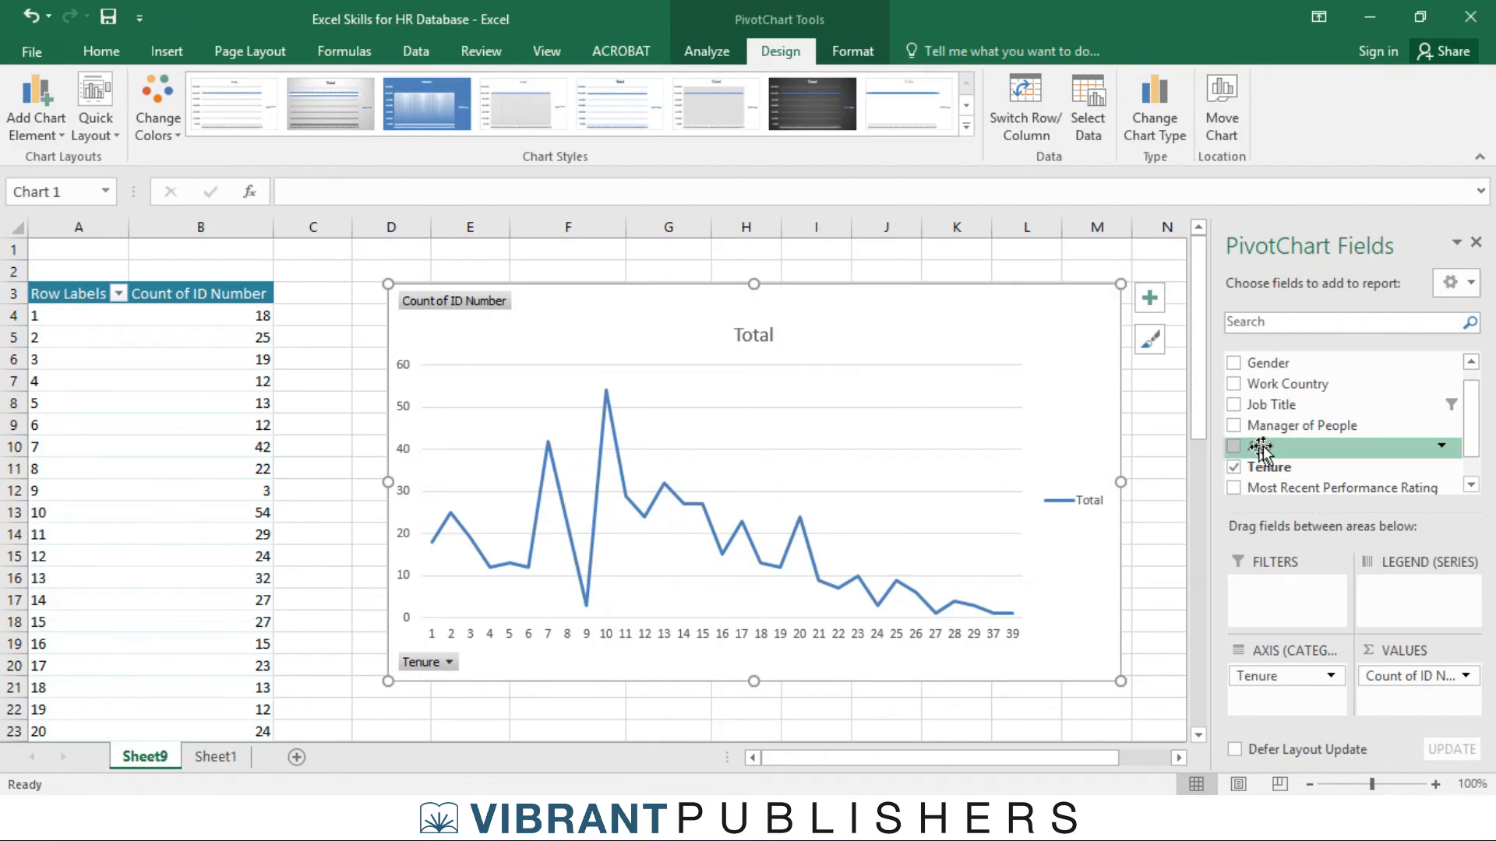
{"action": "left_click_drag", "start_coordinate": [1305, 363], "coordinate": [1406, 599]}
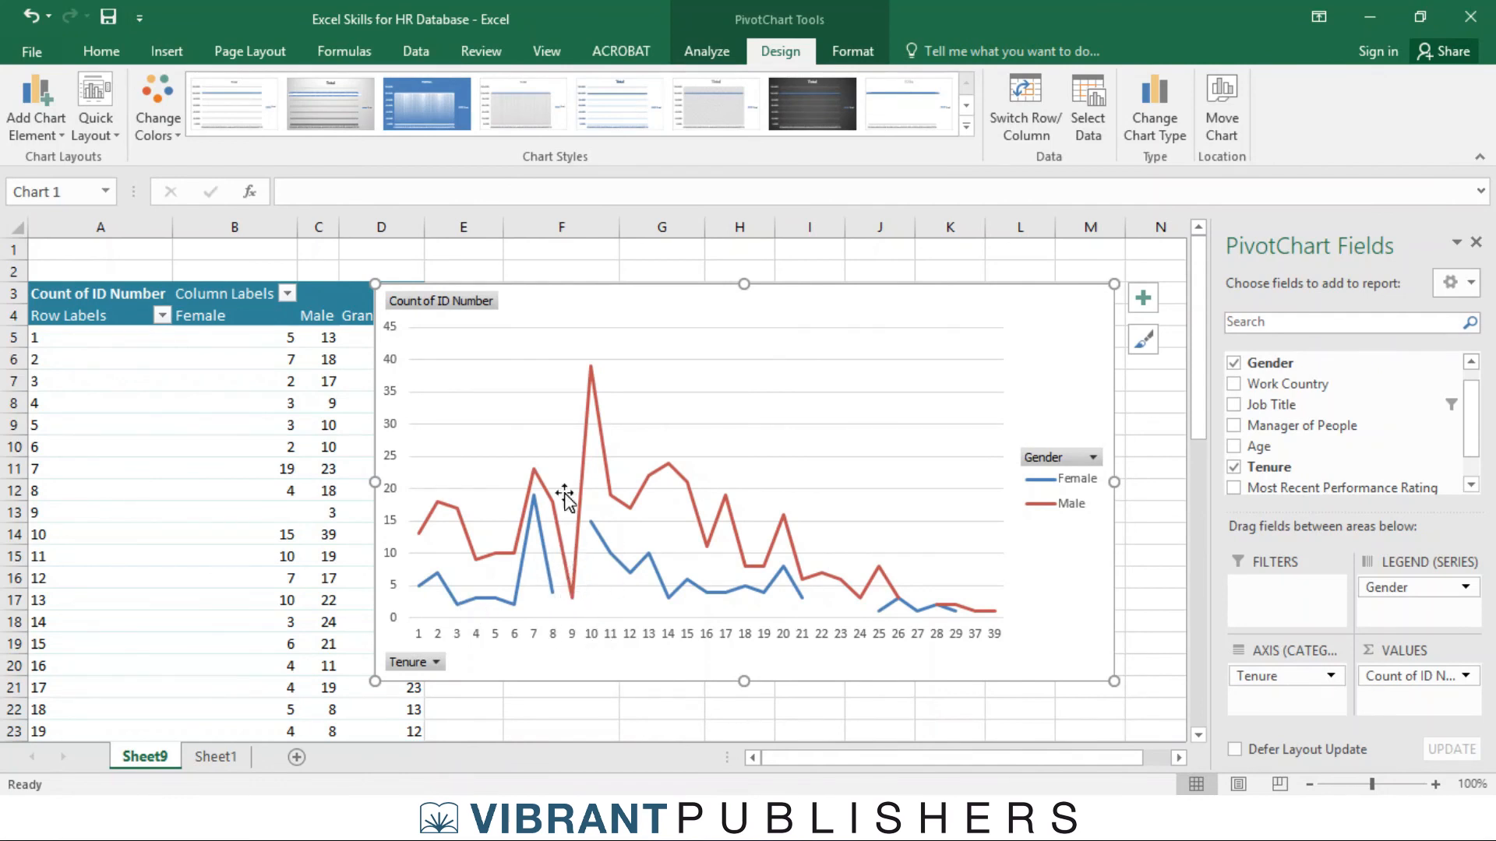
{"action": "mouse_move", "coordinate": [565, 541]}
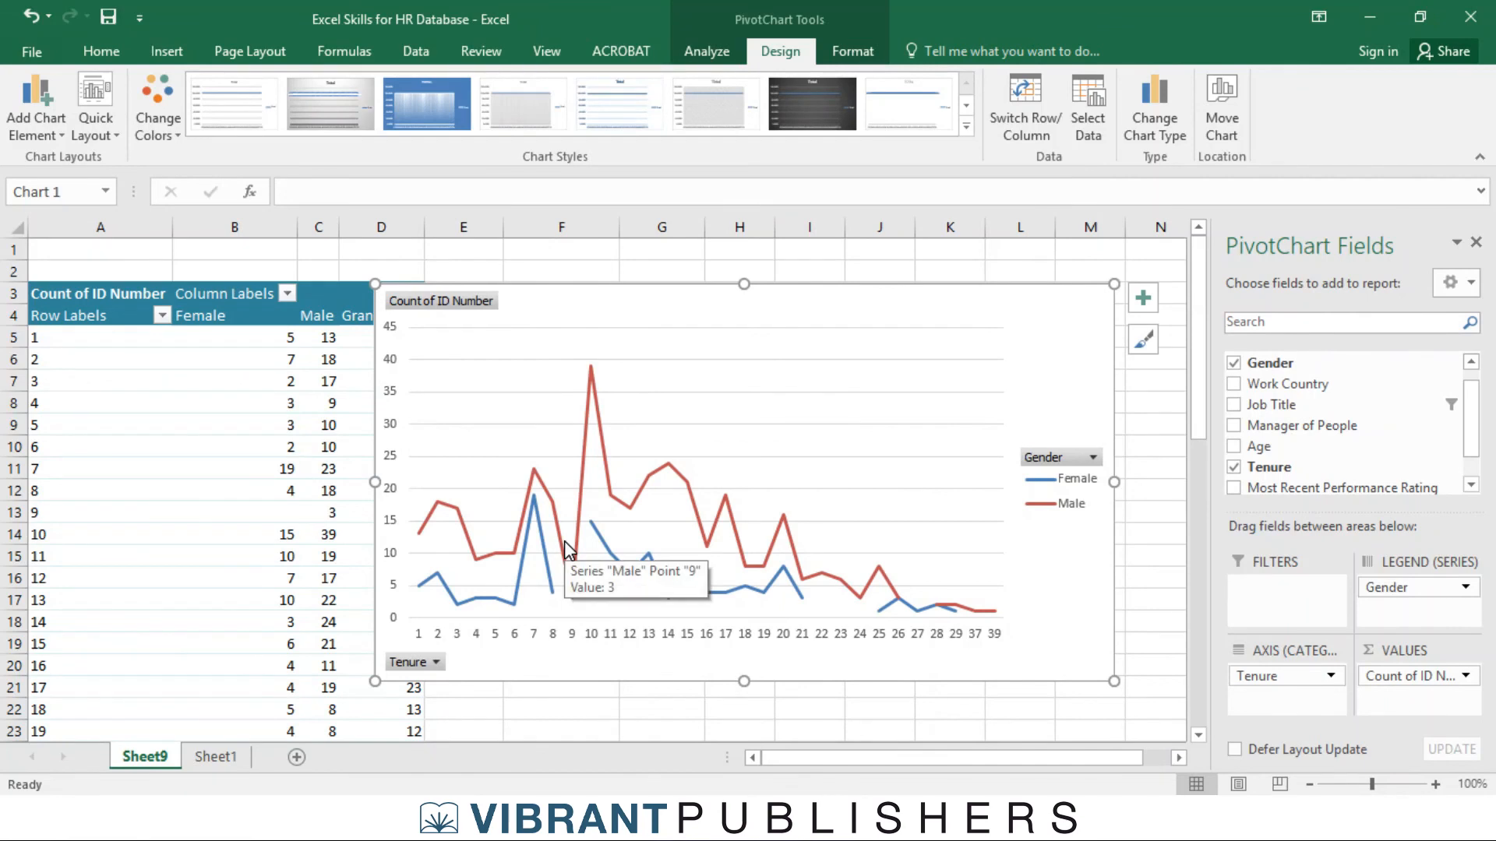